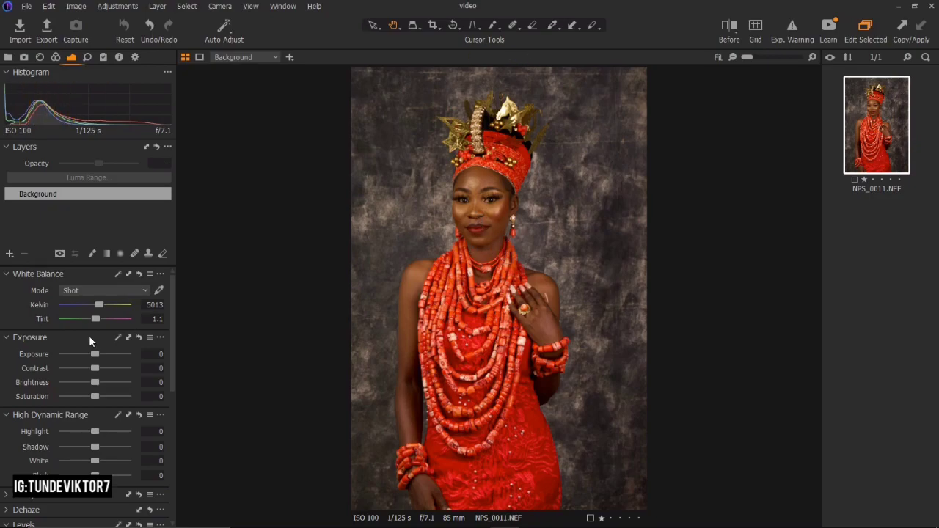
- Set the white balance to 4698 Kelvin and the high dynamic range to highlight -47, shadow 29, white -15 and black -24
left_click(99, 306)
scroll(101, 308, "down", 3)
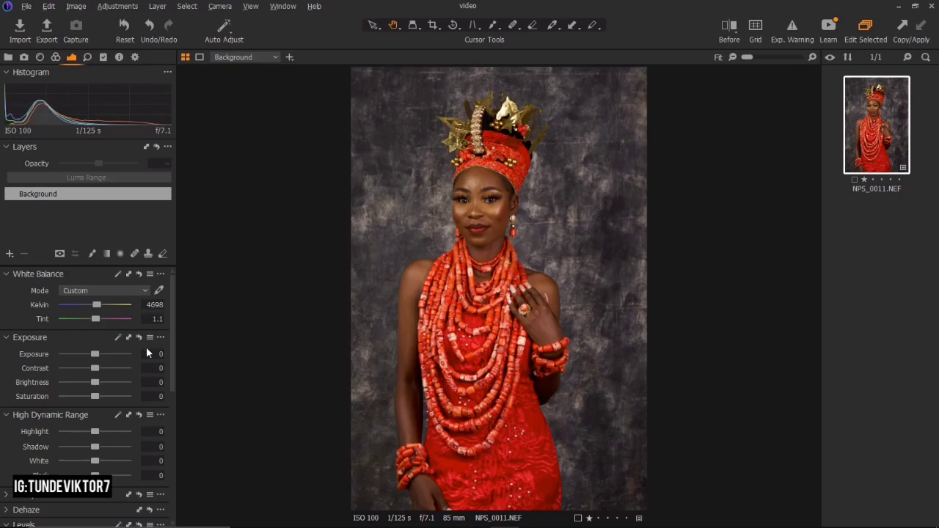
left_click_drag(171, 373, 166, 408)
left_click_drag(95, 363, 83, 365)
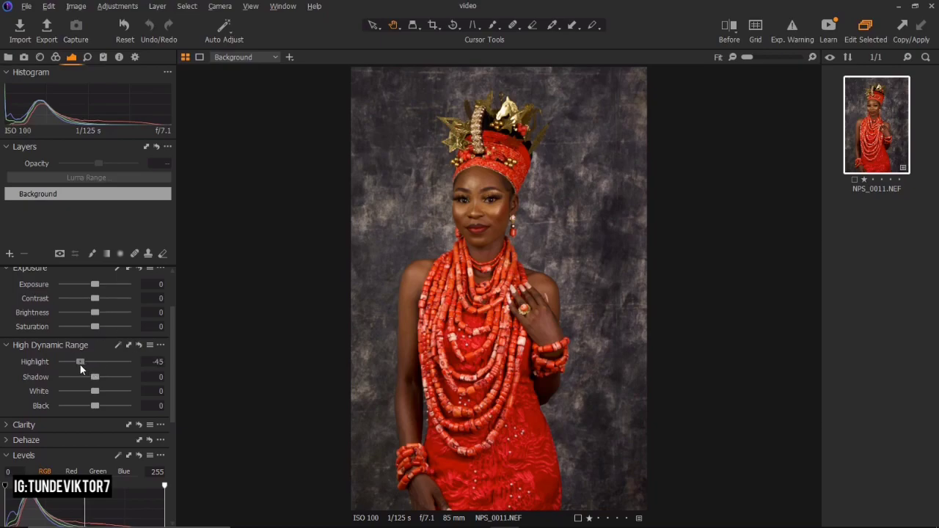
mouse_move(94, 376)
left_mouse_down()
mouse_move(114, 379)
mouse_move(102, 378)
left_mouse_up()
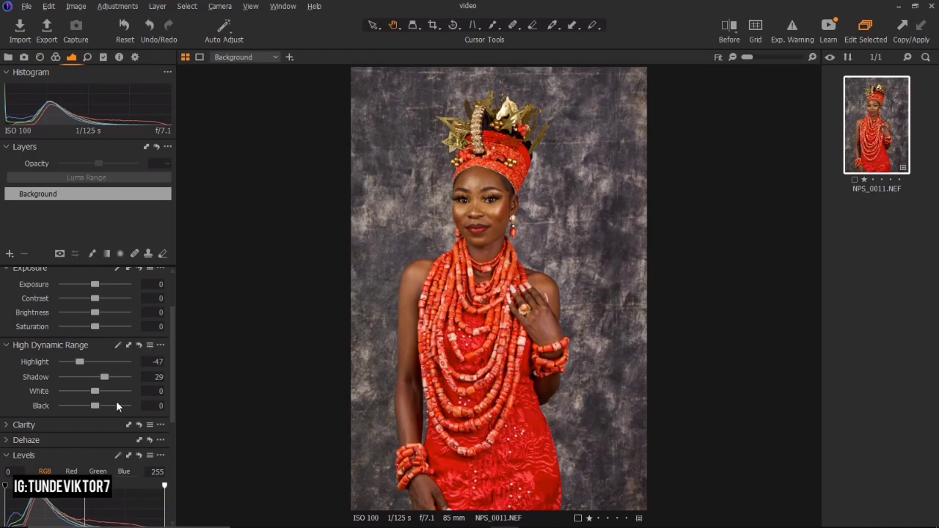
left_click_drag(95, 393, 96, 394)
left_click_drag(95, 405, 87, 406)
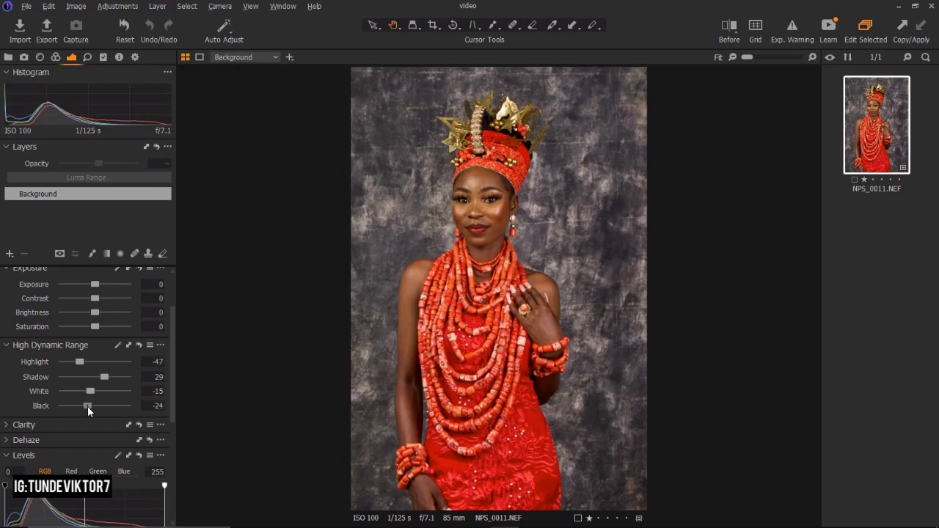
- Set the RGB input levels to 3 for the black point and 235 for the white point
left_click_drag(171, 368, 170, 442)
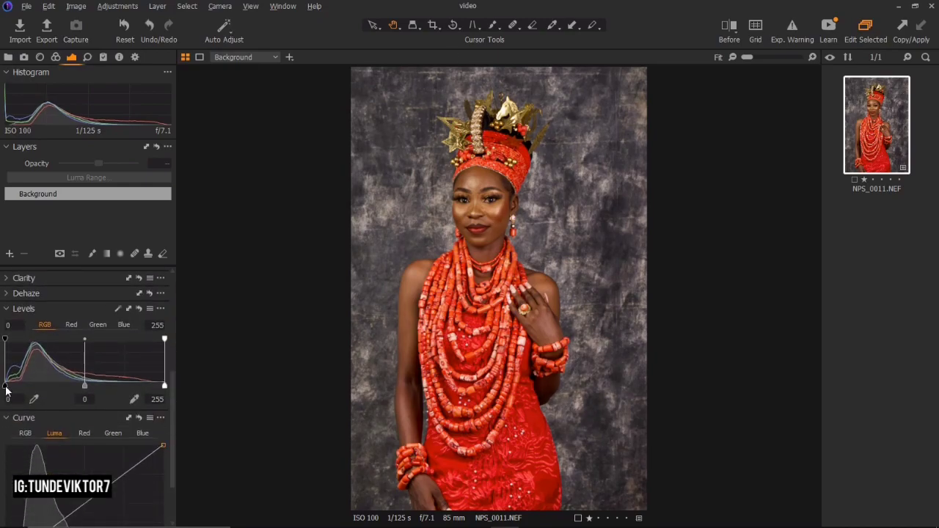
left_click_drag(3, 386, 7, 390)
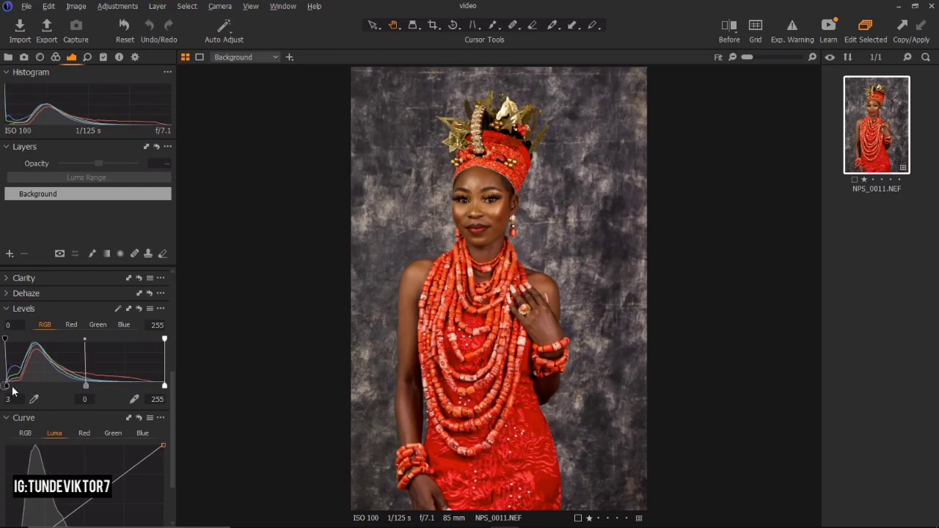
left_click_drag(166, 386, 153, 389)
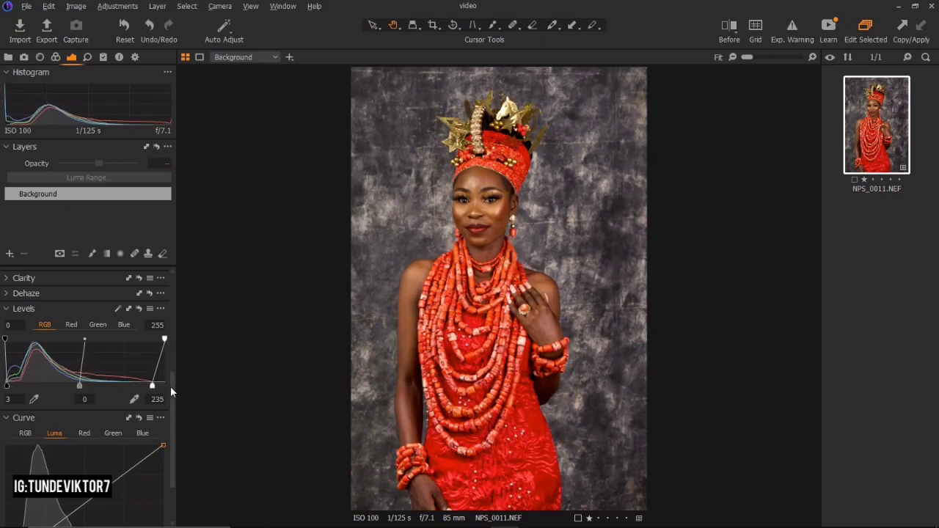
- Shape the Luma curve into a gentle S by lowering a shadow point and raising a highlight point
scroll(170, 386, "down", 2)
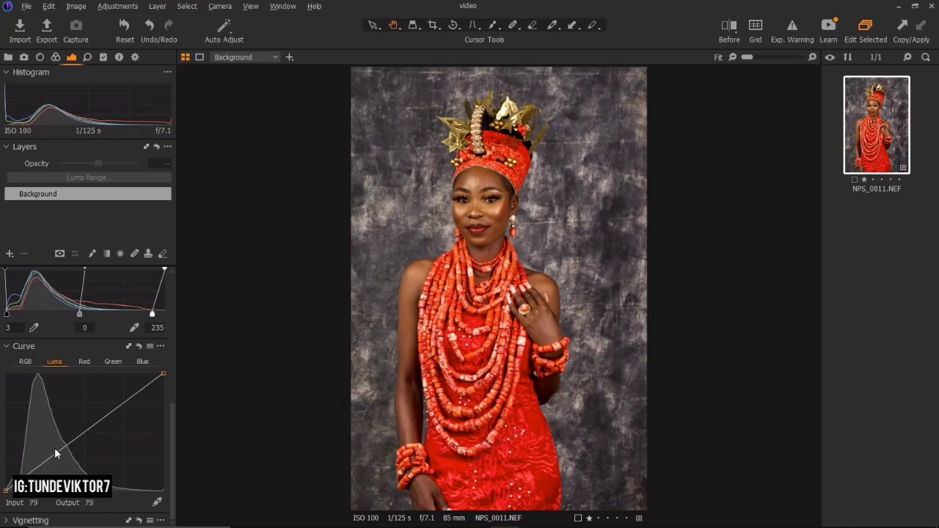
left_click_drag(44, 462, 45, 467)
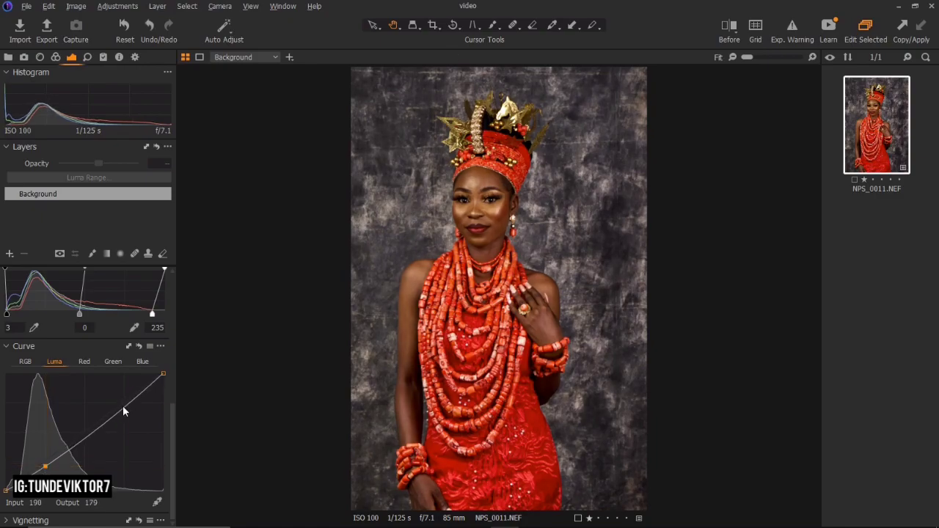
left_click(123, 408)
left_click_drag(123, 408, 115, 406)
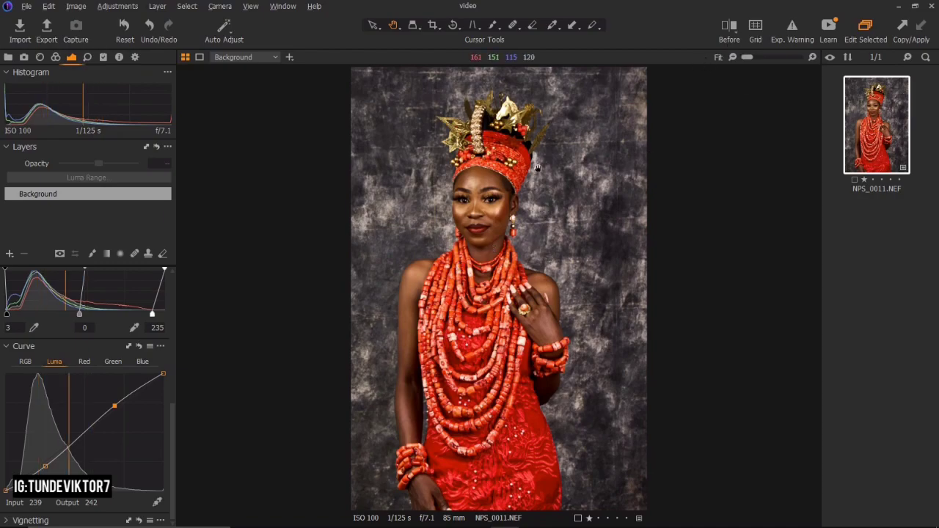
- Compare the portrait before and after the adjustments by sweeping the split view across the whole image
left_click(731, 29)
left_click_drag(498, 290, 677, 286)
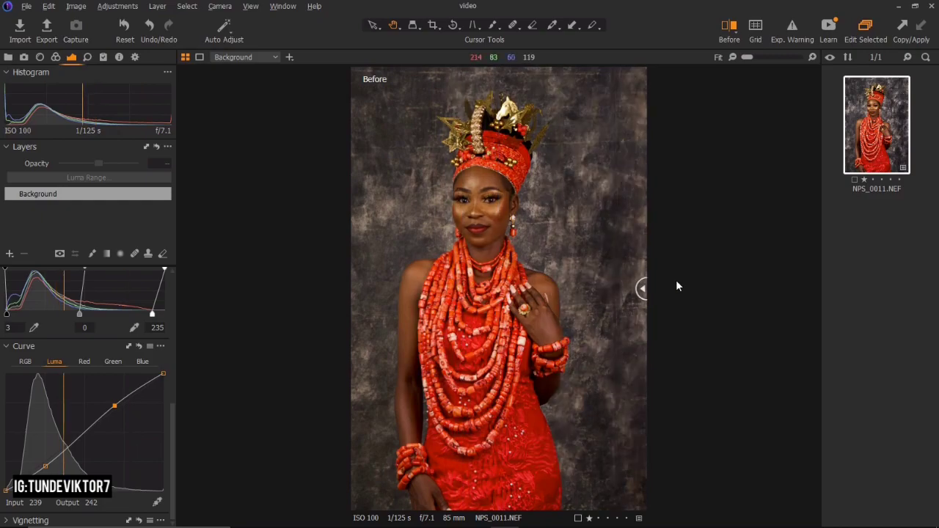
left_click_drag(642, 288, 349, 299)
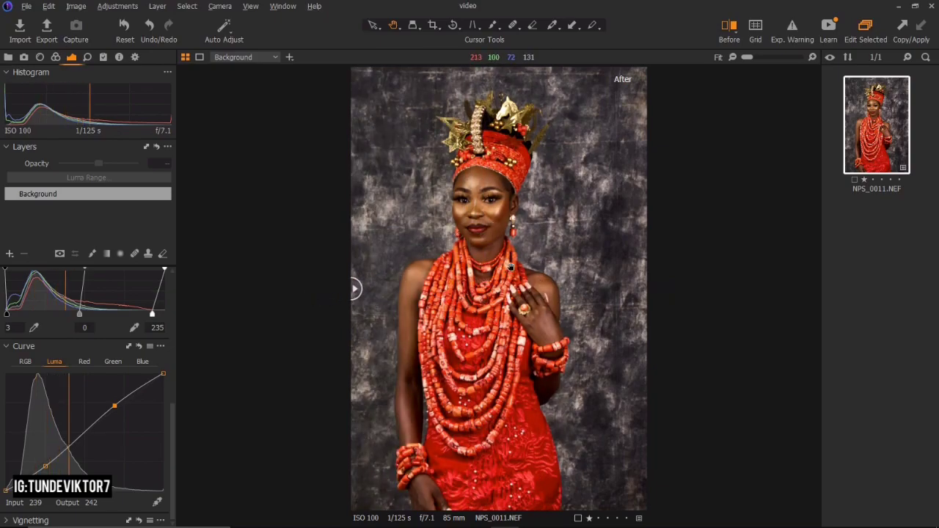
left_click_drag(355, 289, 329, 290)
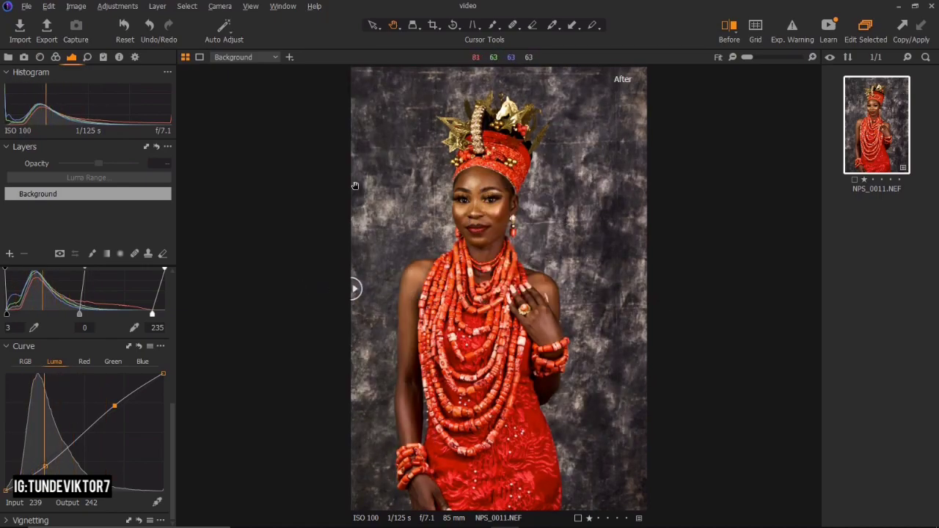
left_click_drag(175, 416, 180, 287)
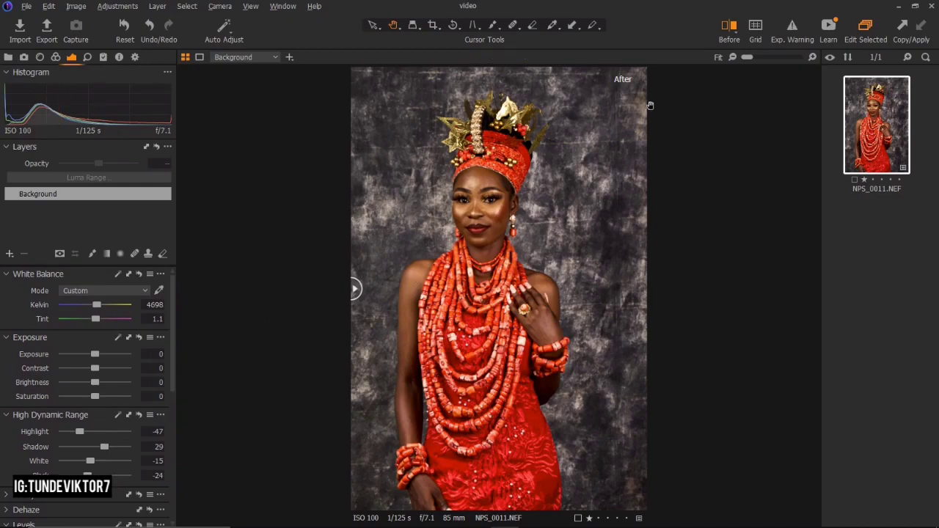
- Send the photo to Adobe Photoshop CC 2019 as an uncompressed 8-bit TIFF in Adobe RGB (1998) at 300 px/in
right_click(876, 139)
mouse_move(819, 257)
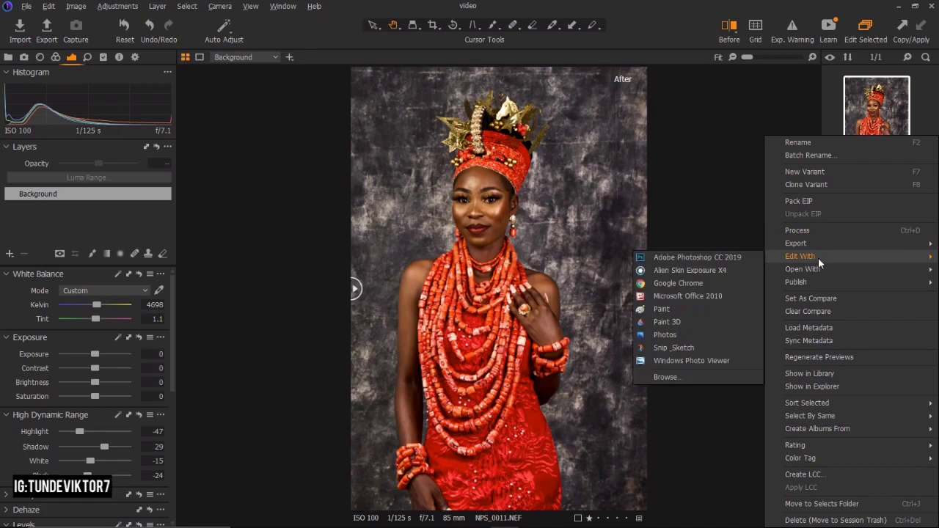
left_click(707, 259)
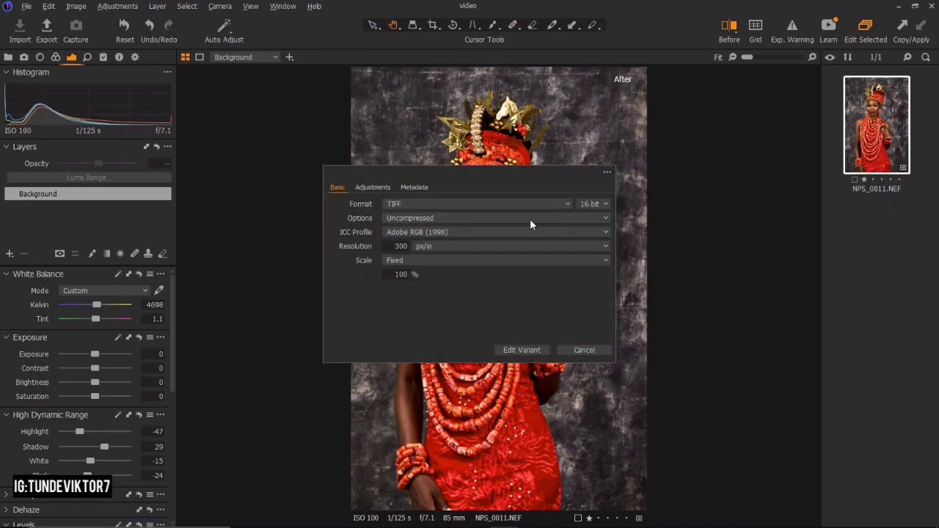
left_click(597, 206)
left_click(522, 350)
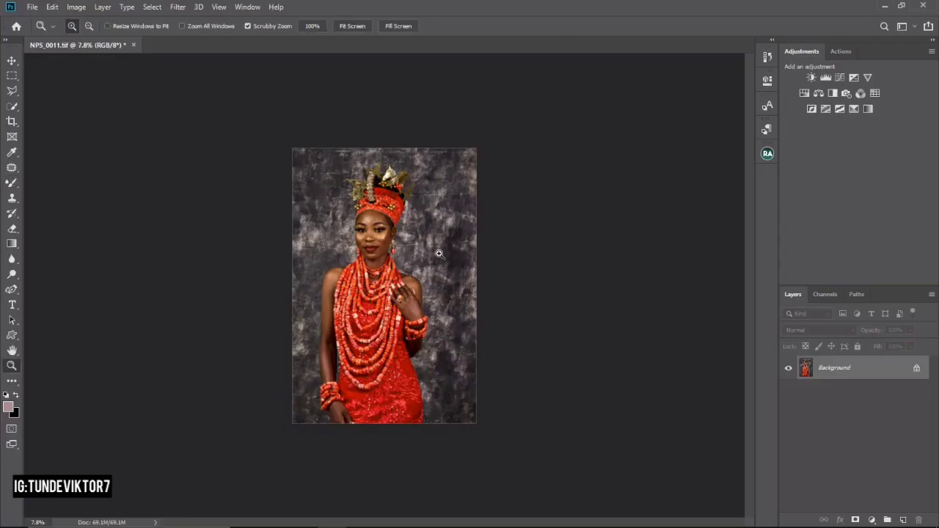
- Crop the photo at the 4:5 (8:10) ratio with Content-Aware fill, widening the frame beyond both sides of the backdrop
mouse_move(384, 232)
left_mouse_down()
mouse_move(428, 245)
mouse_move(374, 240)
left_mouse_up()
key("b")
key("z")
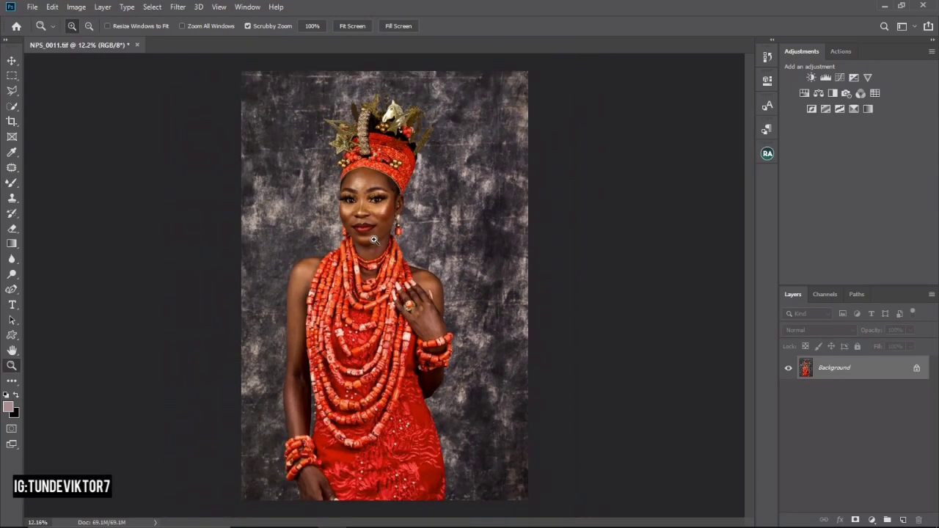
left_click(11, 122)
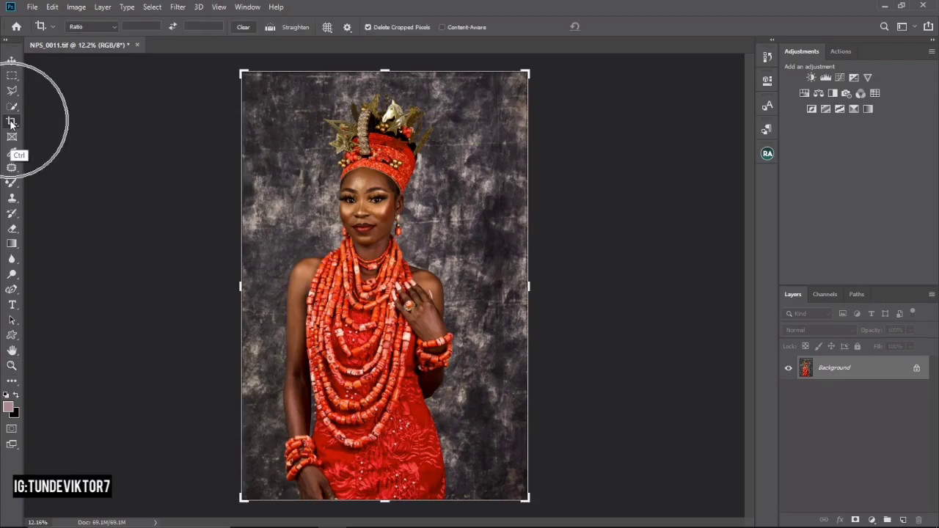
left_click(101, 28)
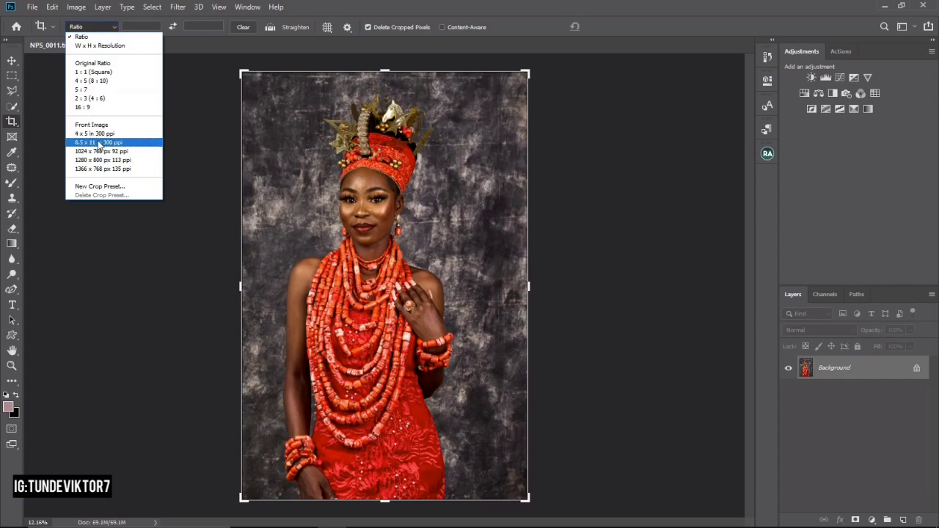
left_click(98, 81)
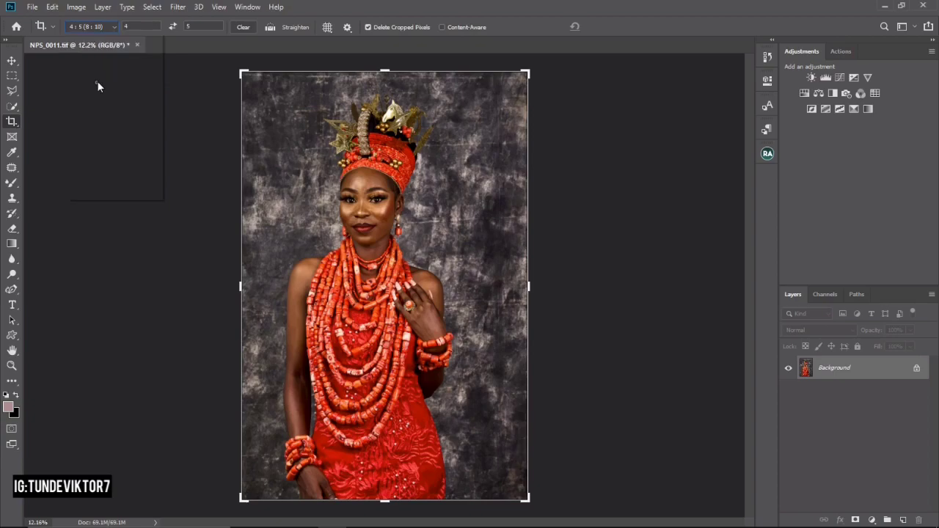
left_click_drag(386, 107, 387, 72)
left_click_drag(406, 273, 405, 243)
left_click_drag(385, 87, 385, 77)
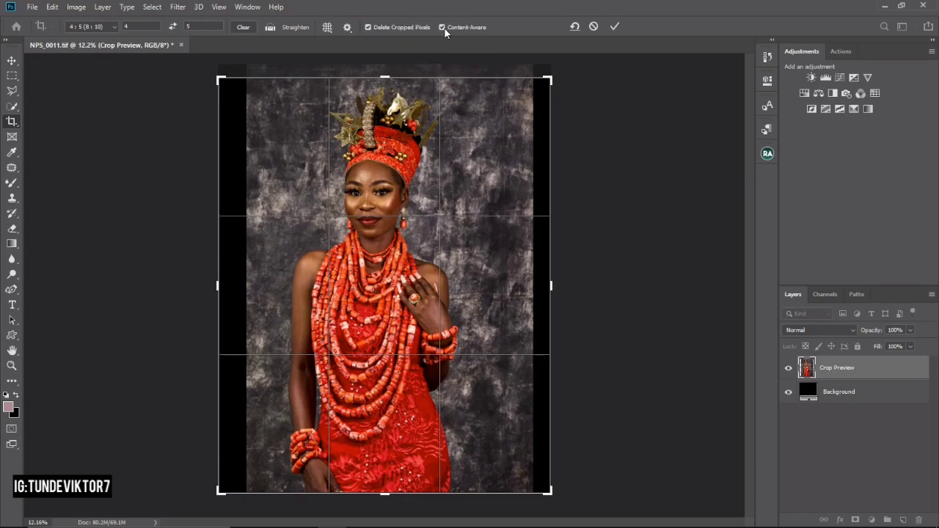
left_click(615, 27)
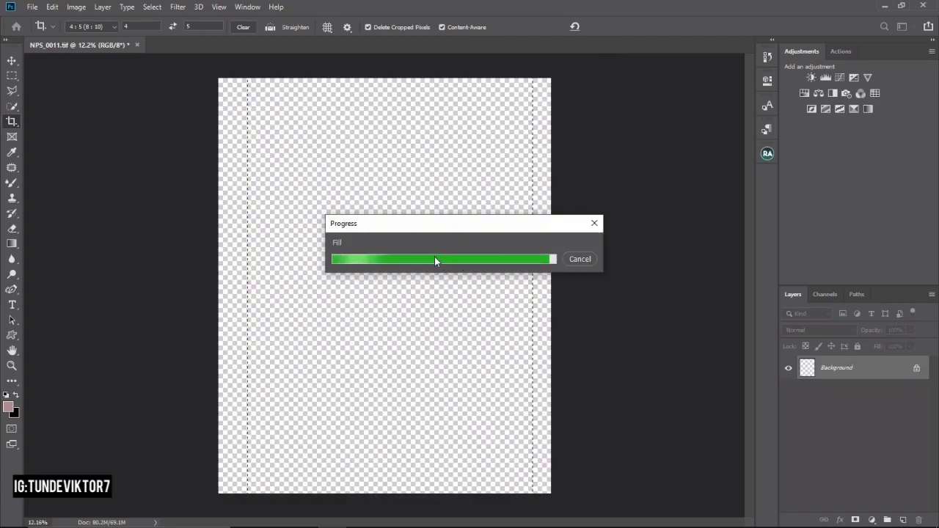
- Examine the extended backdrop along both sides of the cropped portrait
key("z")
mouse_move(378, 251)
left_mouse_down()
mouse_move(385, 247)
mouse_move(371, 241)
left_mouse_up()
key("c")
key("z")
key("c")
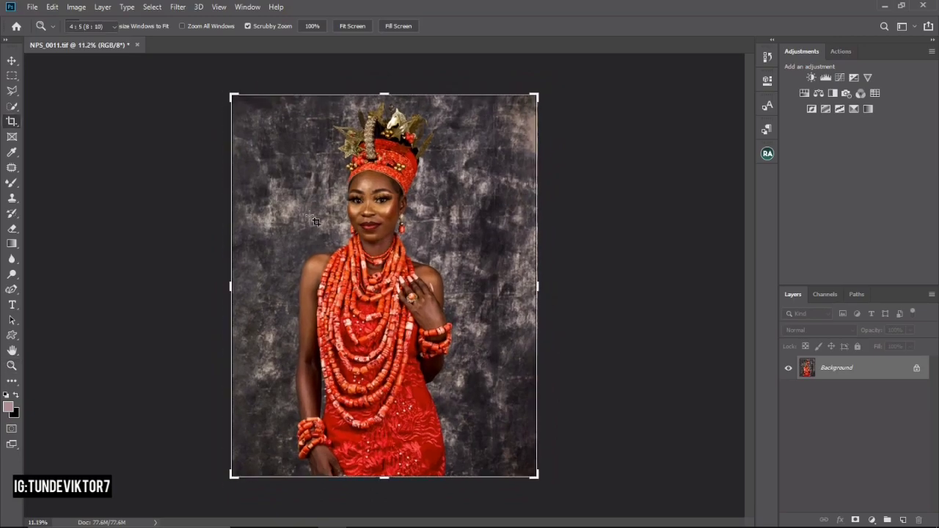
key("z")
mouse_move(474, 250)
left_mouse_down()
mouse_move(441, 250)
mouse_move(468, 249)
left_mouse_up()
key("c")
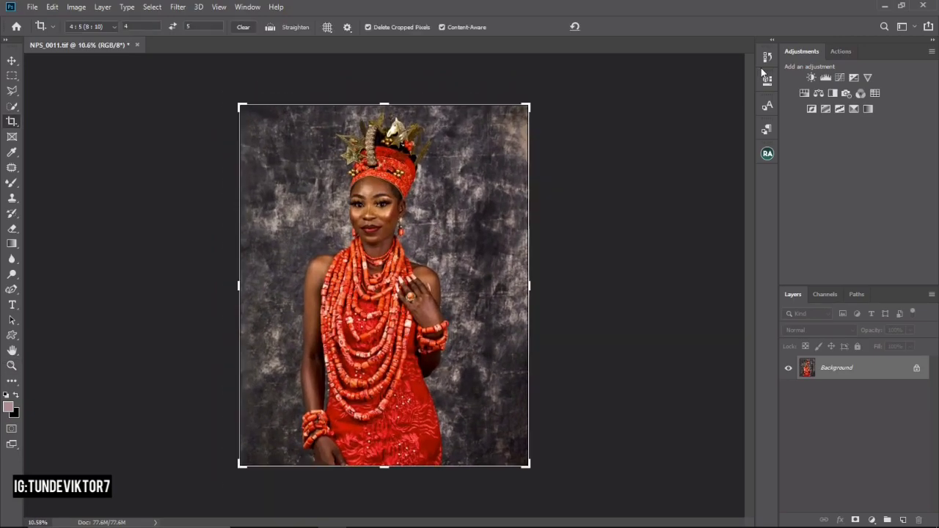
- Compare the original photo with the content-aware crop in the history, keep the crop and reset the crop ratio settings
left_click(767, 56)
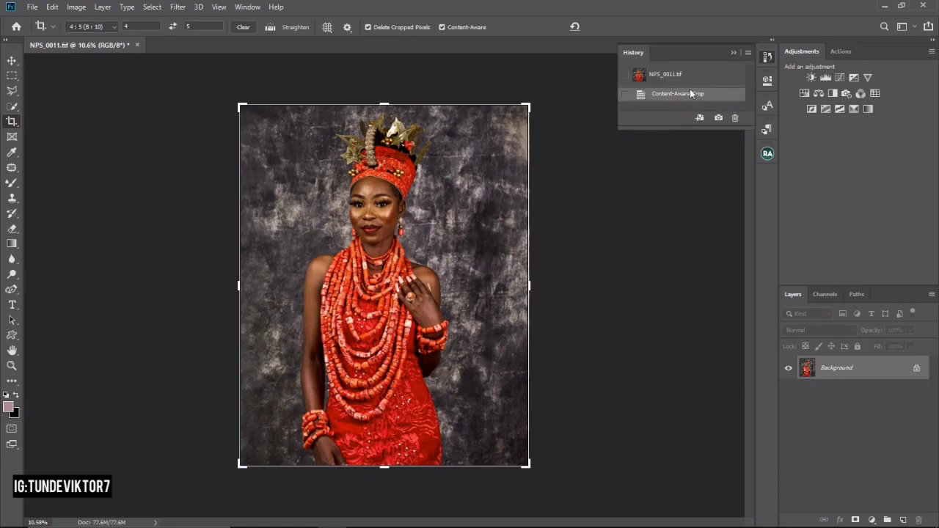
left_click(664, 76)
left_click(657, 95)
left_click(577, 28)
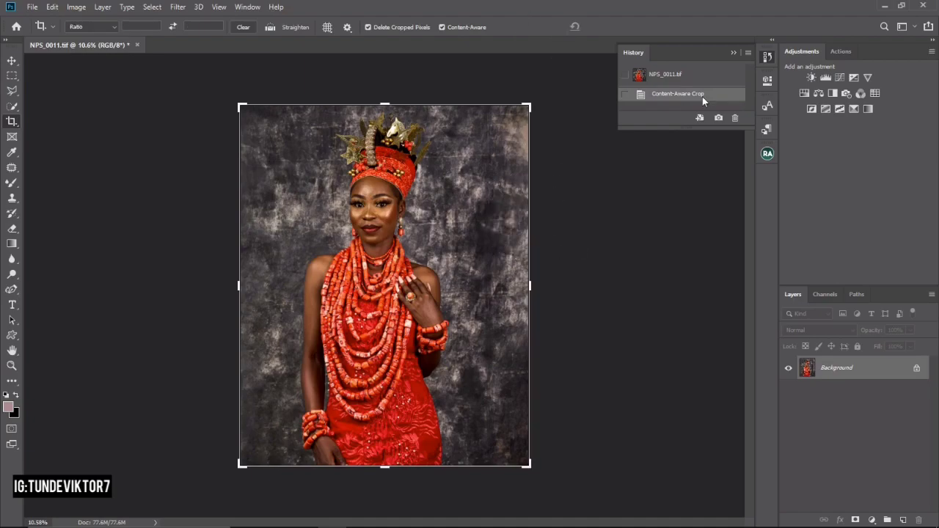
left_click(733, 53)
- Examine the face, bead necklaces, hand and backdrop of the portrait at different magnifications
key("z")
left_click_drag(378, 205, 427, 220)
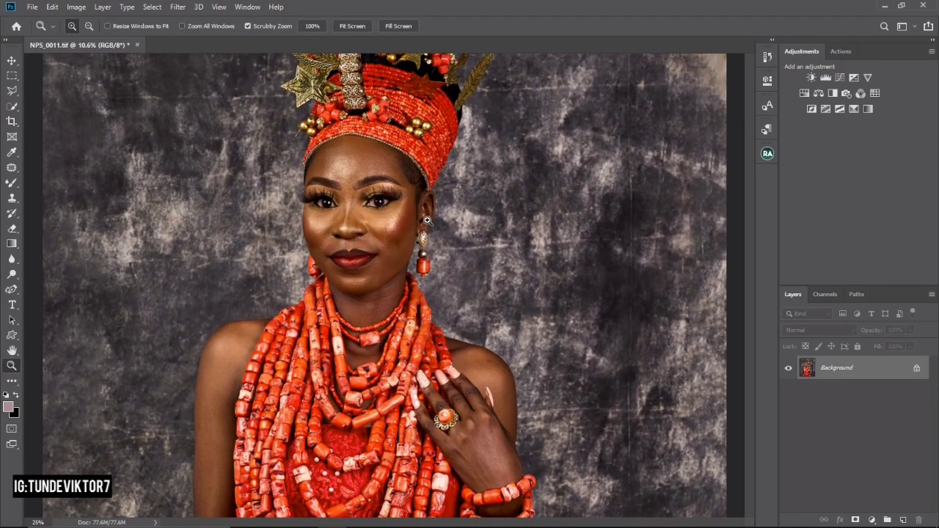
left_click_drag(362, 242, 423, 301)
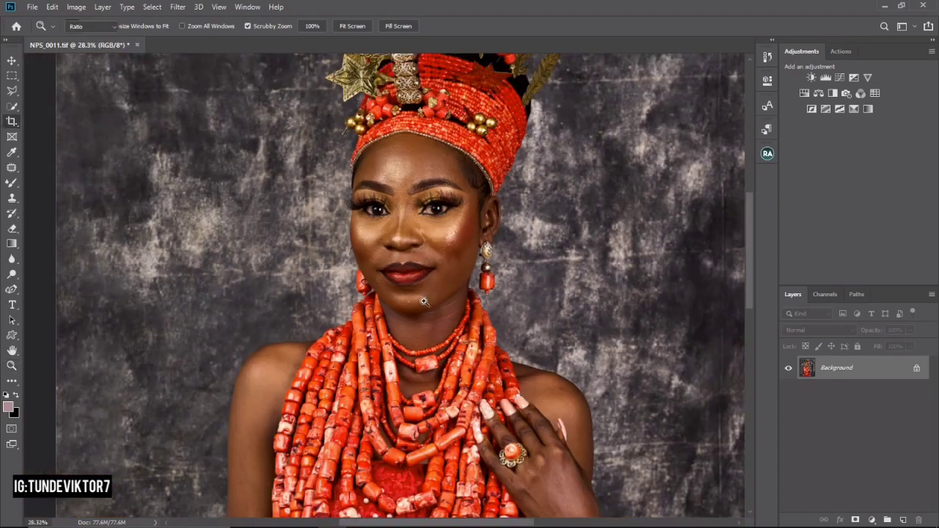
key("z")
scroll(424, 301, "down", 2)
scroll(452, 300, "down", 2)
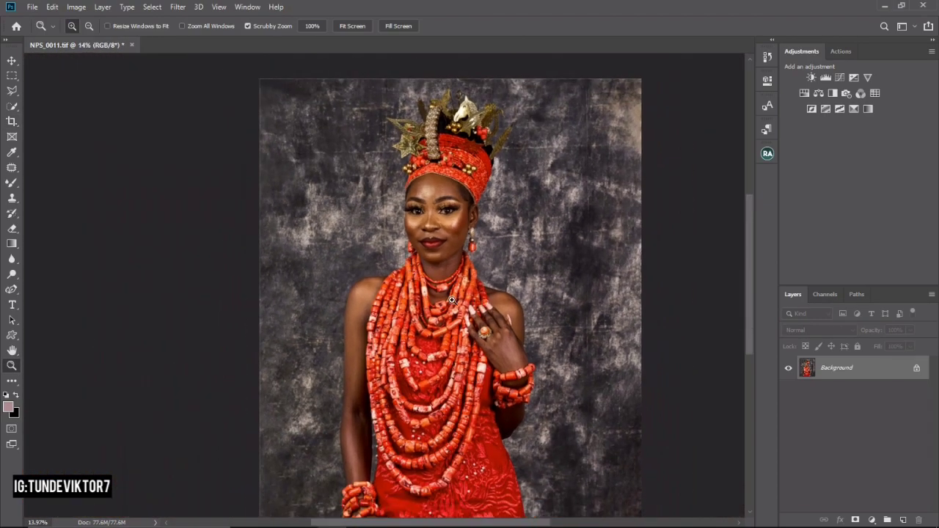
scroll(453, 299, "down", 1)
scroll(400, 301, "up", 3)
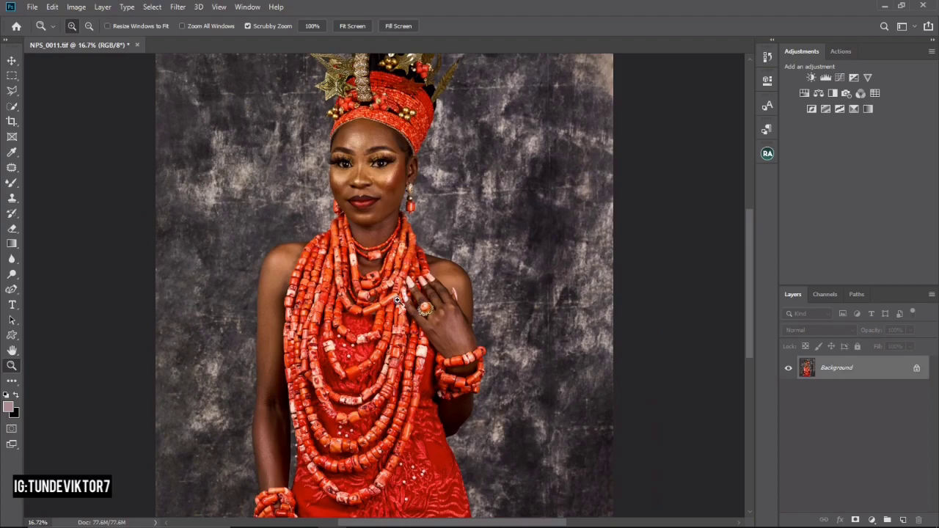
scroll(396, 301, "up", 2)
scroll(409, 244, "up", 2)
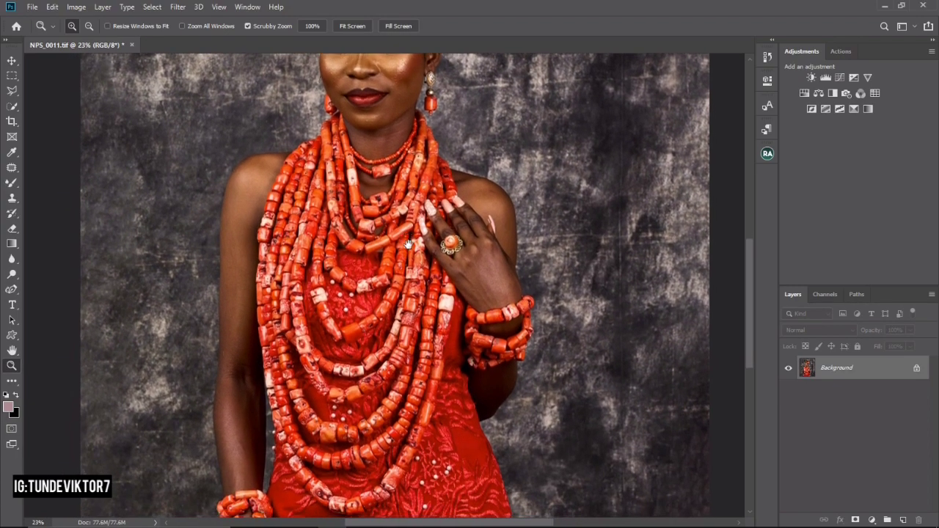
scroll(411, 264, "down", 2)
scroll(411, 282, "down", 1)
scroll(411, 287, "up", 2)
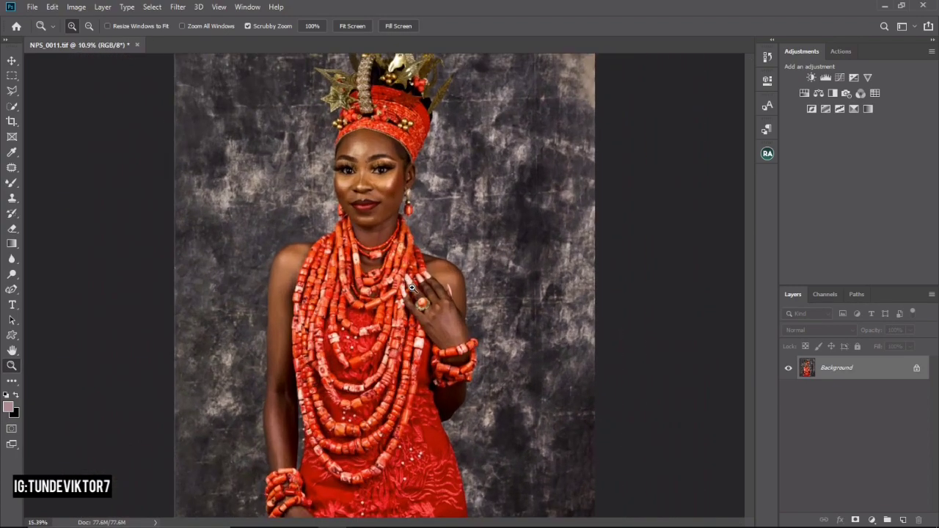
- Duplicate the Background layer
scroll(411, 288, "up", 1)
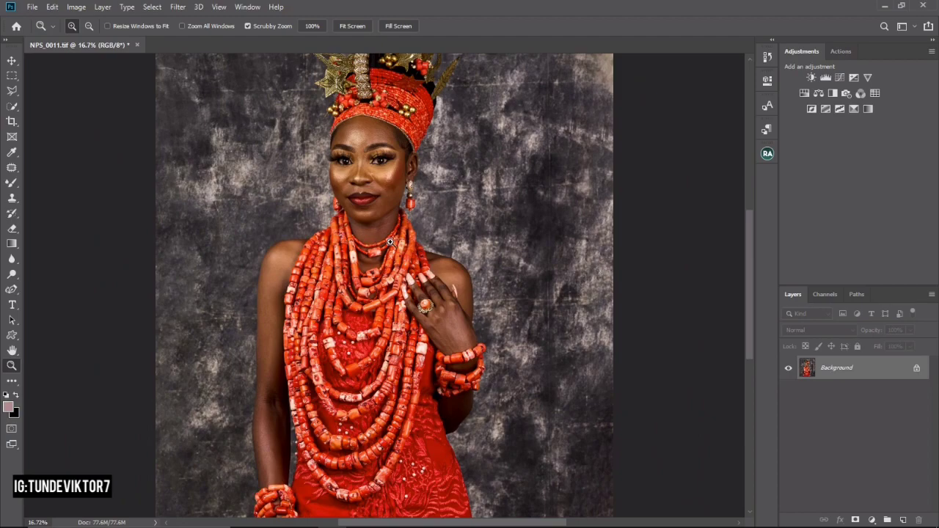
key("ctrl+j")
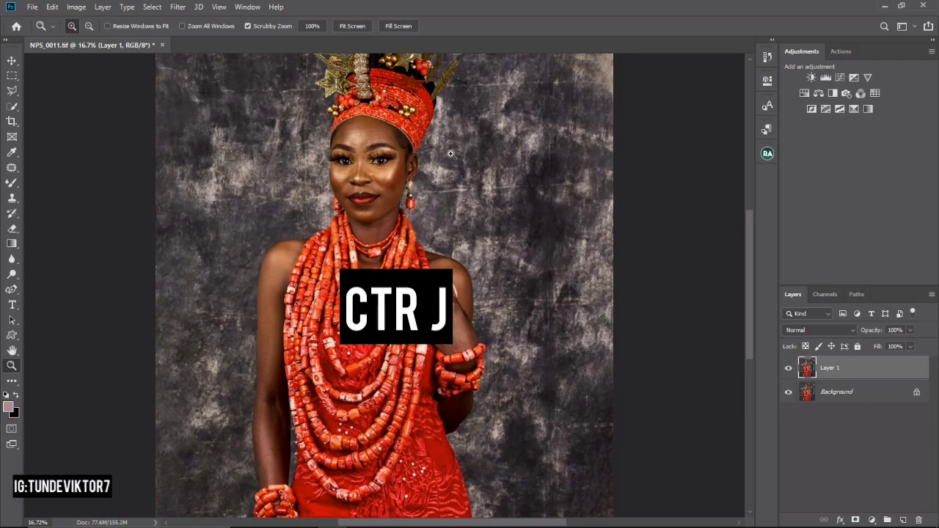
- Build a frequency separation of the portrait via Gaussian Blur from the retouching panel, using a blur radius of 5.5 pixels
left_click_drag(389, 184, 355, 192)
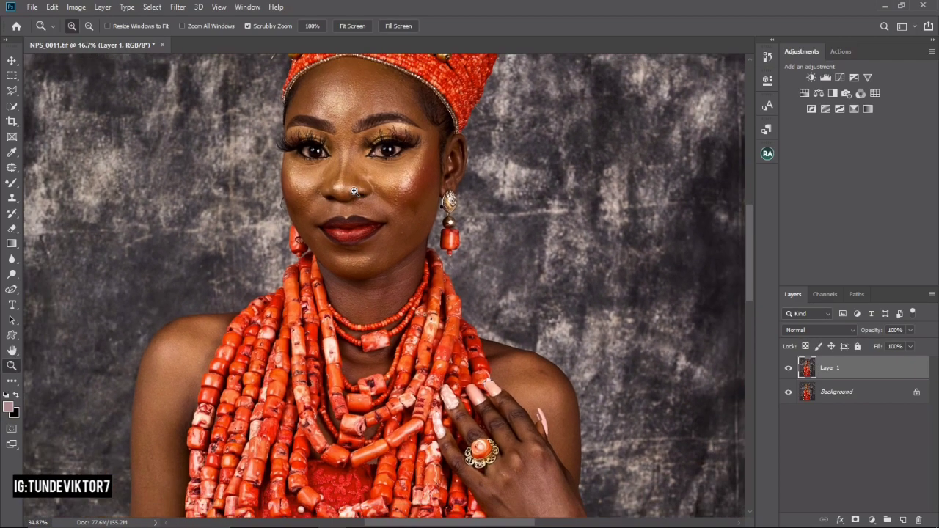
left_click(767, 155)
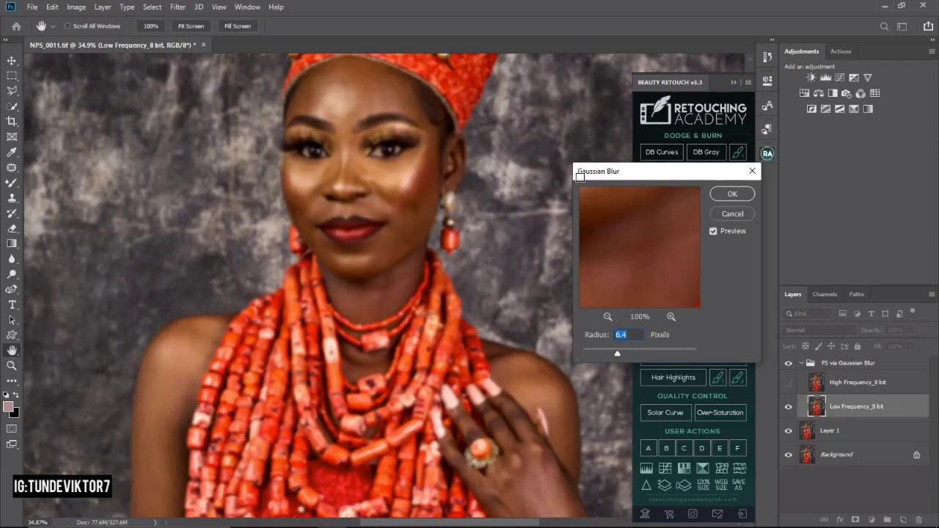
type("5.5")
left_click(730, 196)
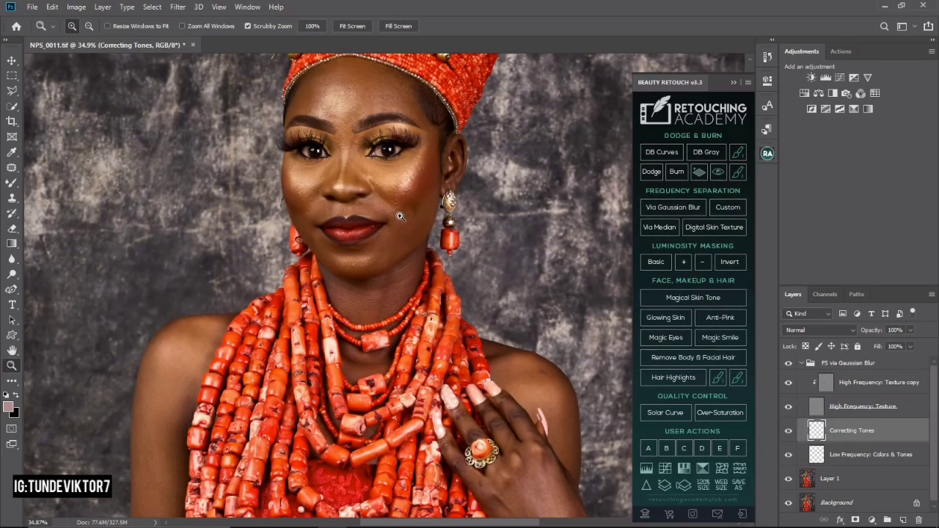
- Clean up the bumps and blemishes on the cheek with the Clone Stamp on the High Frequency: Texture copy layer
left_click_drag(417, 213, 421, 217)
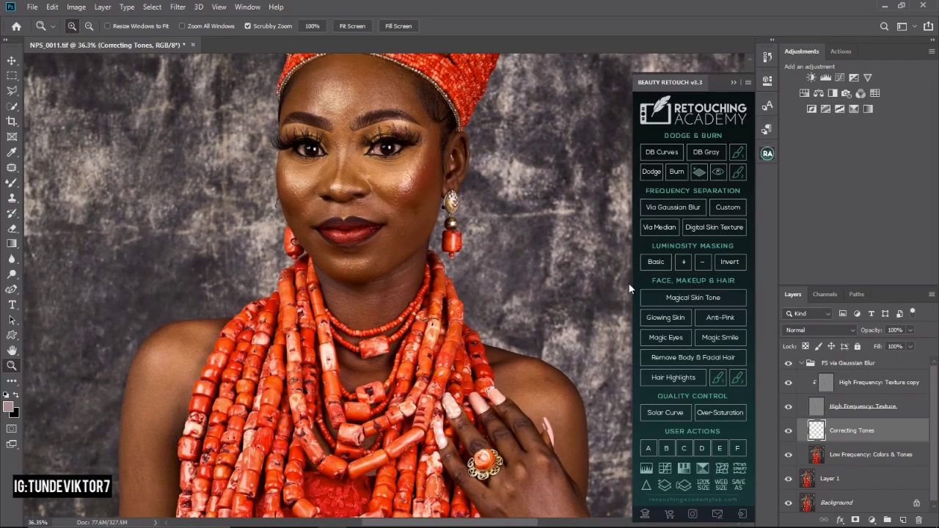
scroll(424, 202, "up", 5)
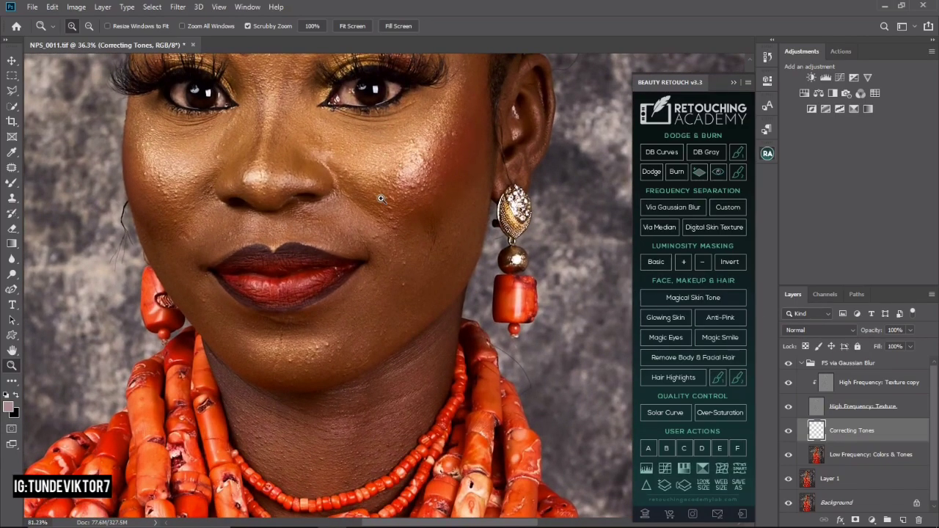
scroll(390, 232, "down", 3)
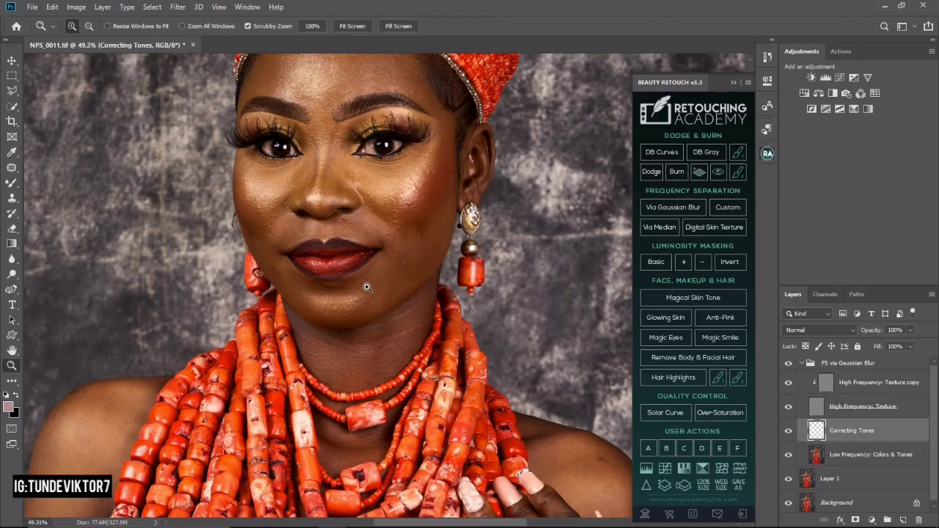
left_click(13, 199)
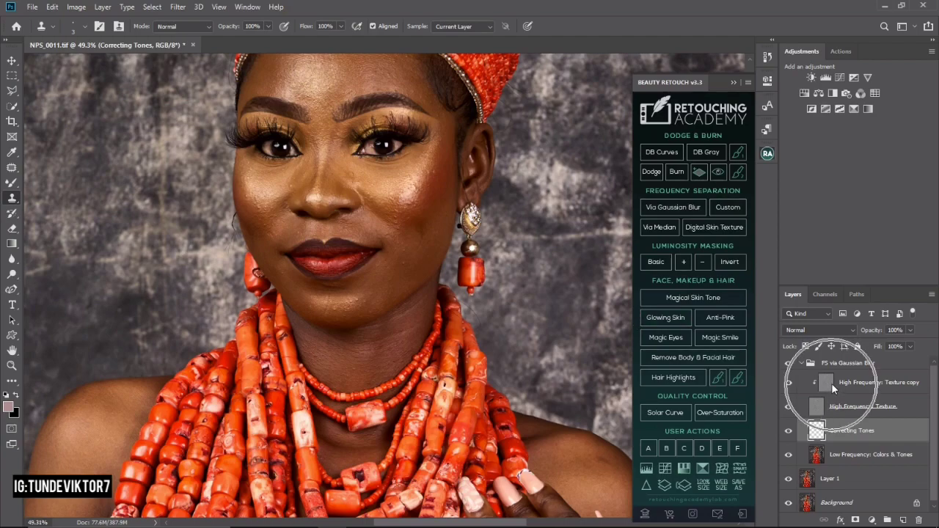
left_click(851, 386)
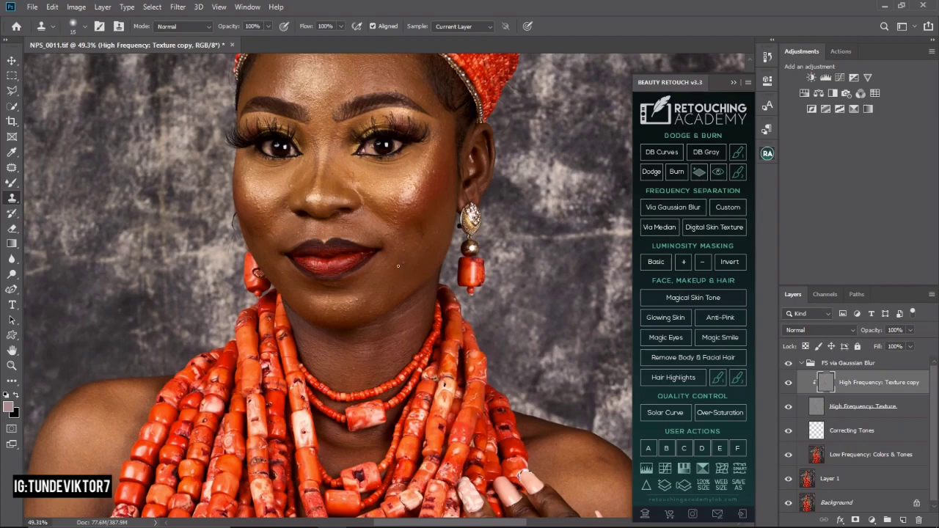
scroll(398, 265, "up", 3)
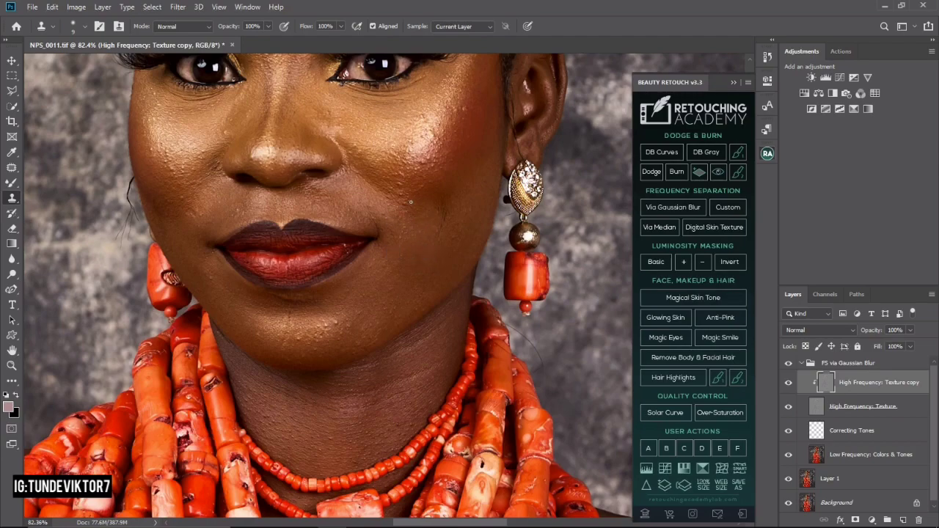
left_click(415, 205, "alt")
left_click(406, 201)
left_click_drag(428, 211, 424, 213)
left_click(467, 113, "alt")
left_click_drag(323, 101, 428, 211)
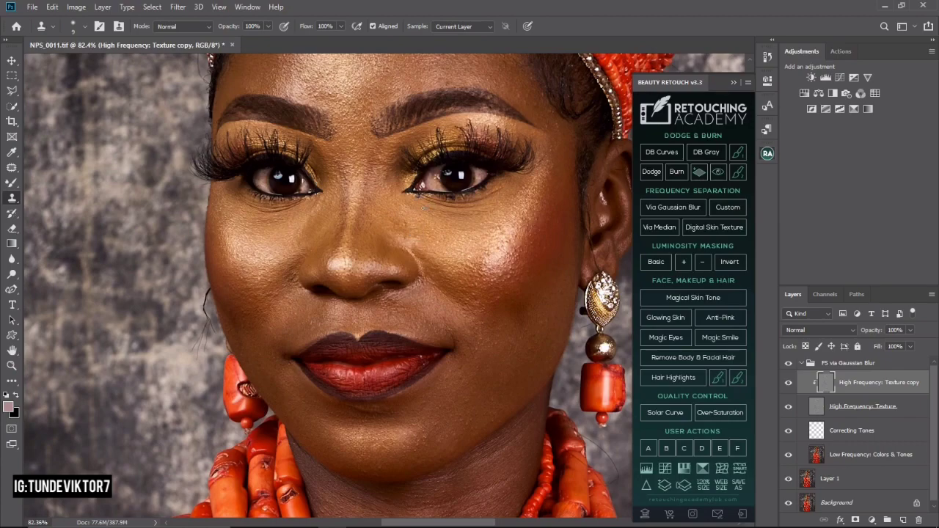
- Examine the skin around the eyes, nose and cheeks at different magnifications
key("z")
left_click_drag(419, 196, 416, 203)
key("s")
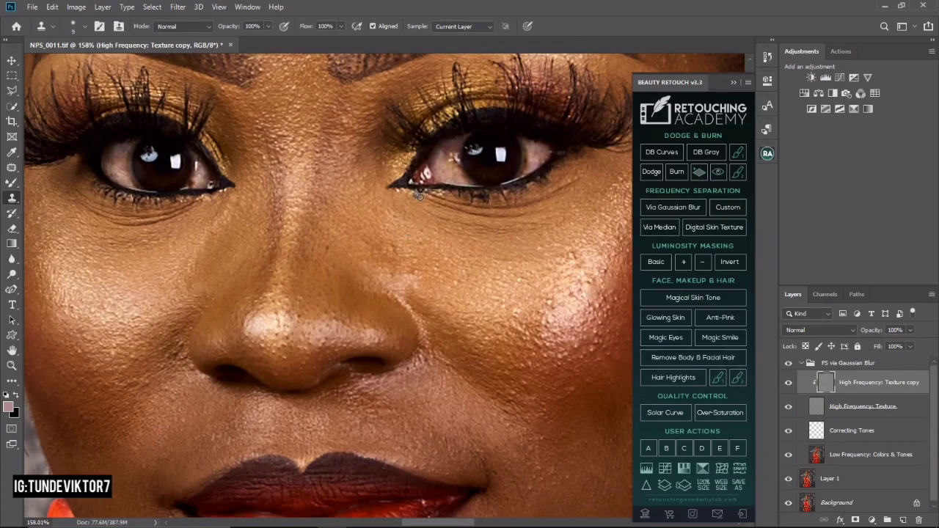
key("z")
left_click_drag(473, 233, 361, 227)
key("s")
key("z")
left_click_drag(441, 179, 477, 179)
key("s")
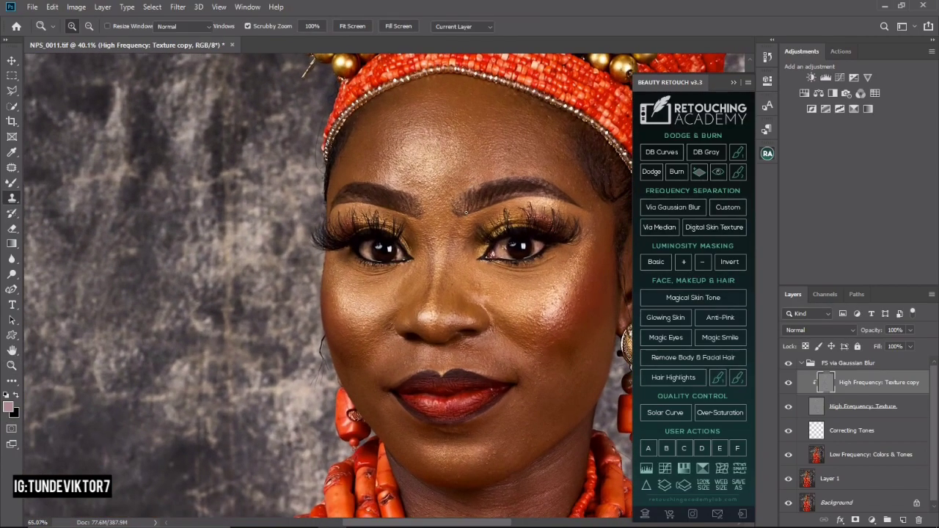
left_click_drag(545, 252, 494, 248)
- Compare the face with and without the High Frequency: Texture copy layer, and look over the necklaces and shoulders
left_click(789, 384)
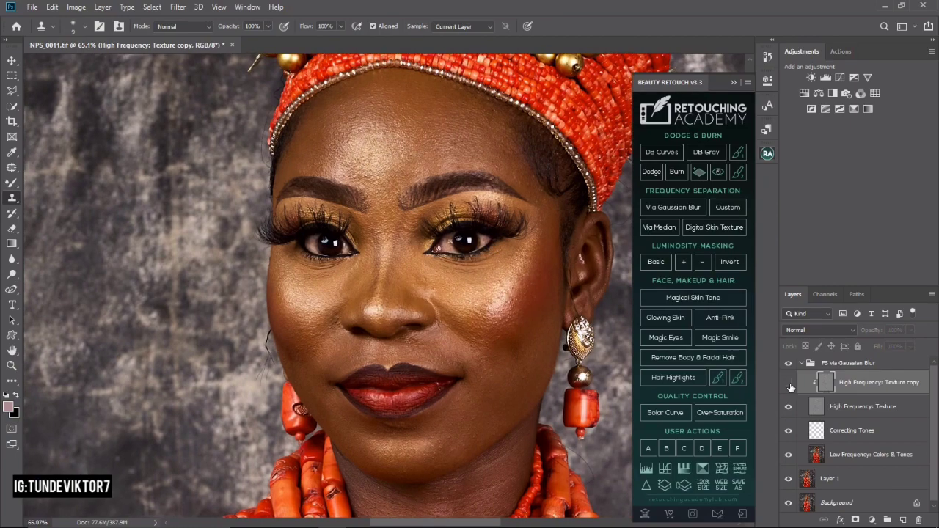
left_click(789, 385)
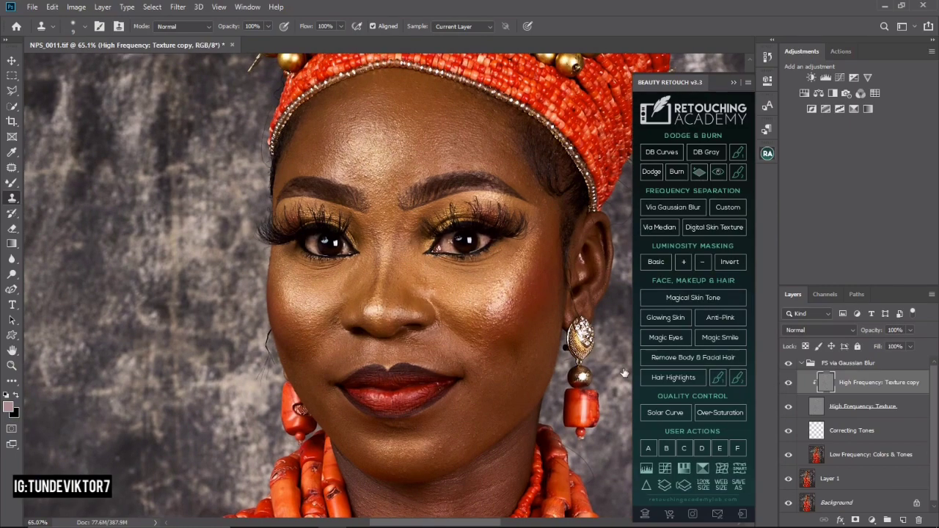
scroll(489, 340, "up", 5)
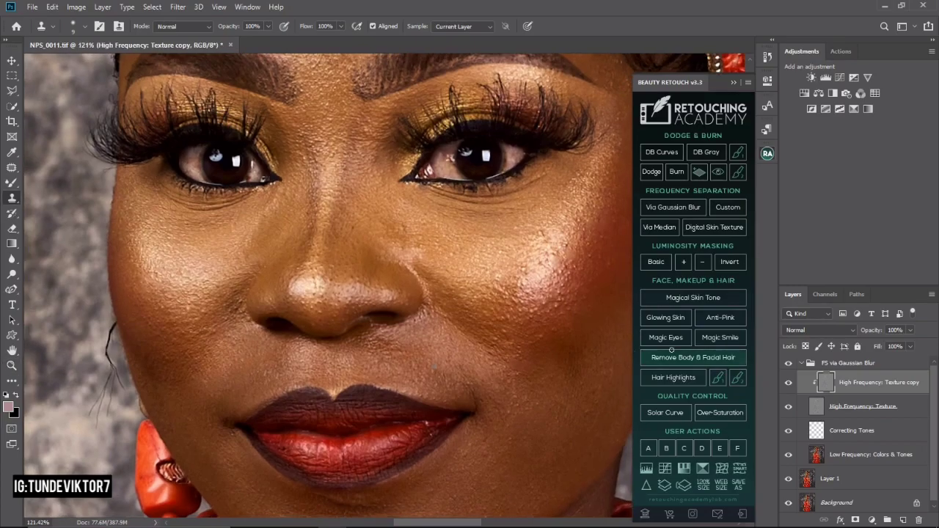
left_click(789, 383)
left_click(789, 383)
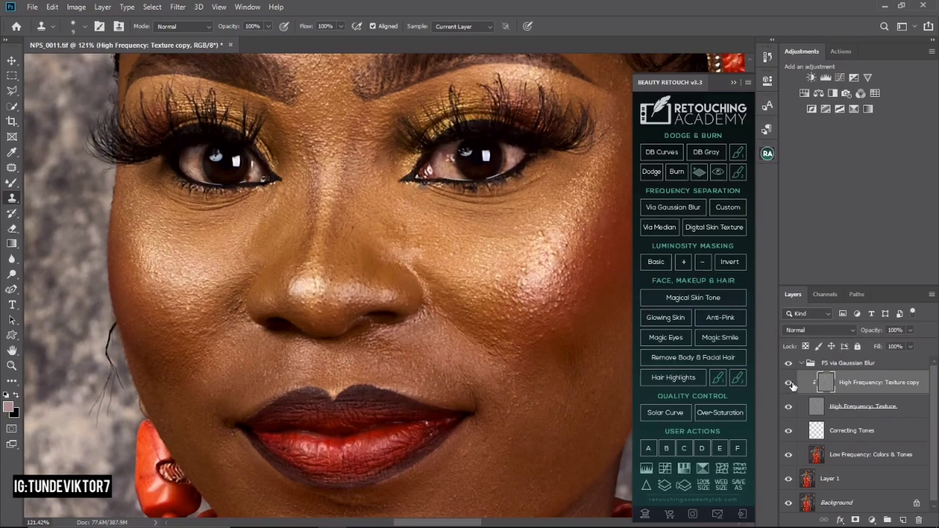
scroll(610, 344, "down", 5)
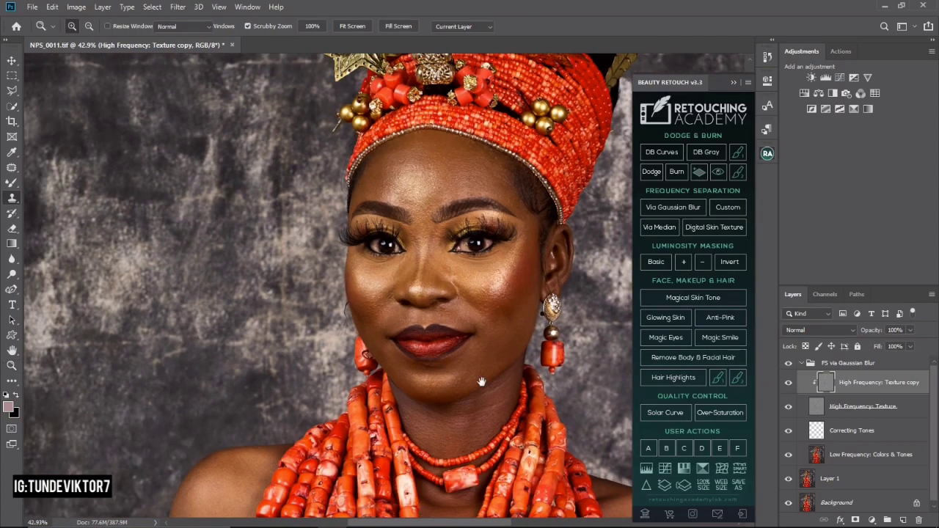
mouse_move(482, 384)
left_mouse_down()
mouse_move(433, 190)
mouse_move(256, 105)
left_mouse_up()
left_click_drag(318, 240, 365, 256)
left_click_drag(290, 205, 411, 352)
left_click_drag(417, 199, 356, 206)
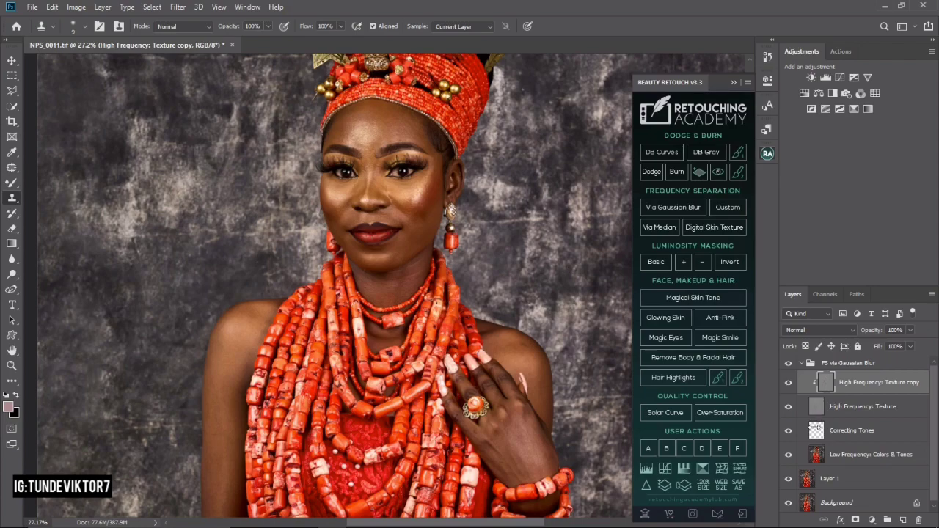
- Activate the Correcting Tones layer and choose the Mixer Brush for painting on it
left_click(822, 434)
key("ctrl")
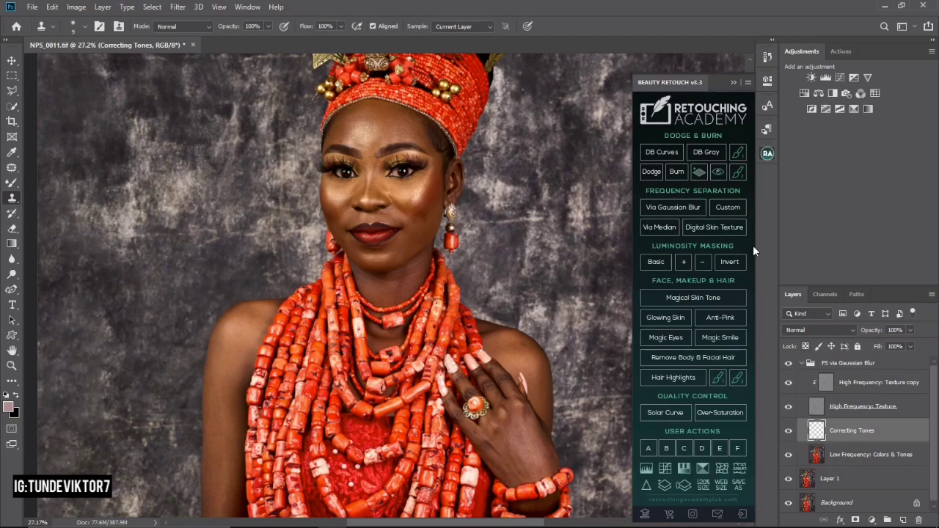
left_click(819, 435)
key("ctrl")
key("ctrl")
key("ctrl")
left_click(11, 183)
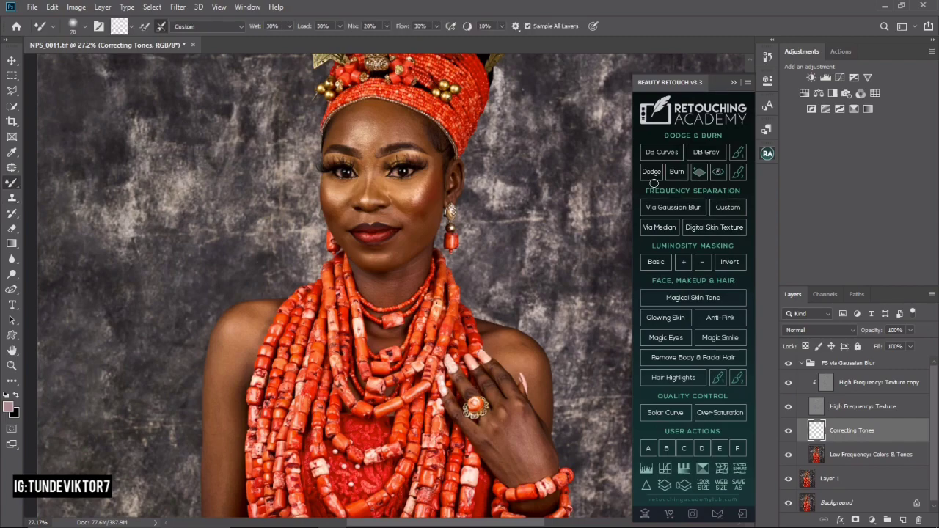
- Collapse the retouching panel and hide the High Frequency: Texture layer so only colors and tones show
left_click(819, 410)
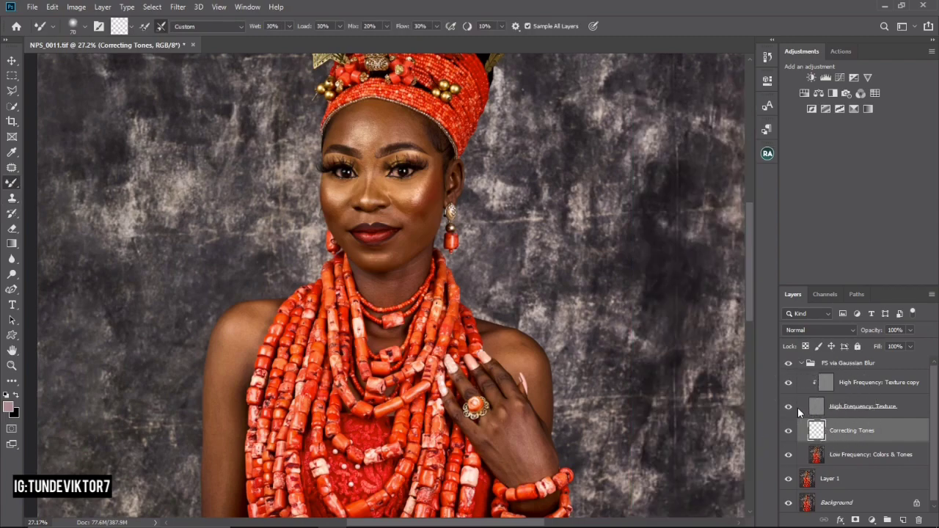
left_click(789, 409)
left_click(789, 409)
left_click(790, 409)
scroll(414, 202, "up", 3)
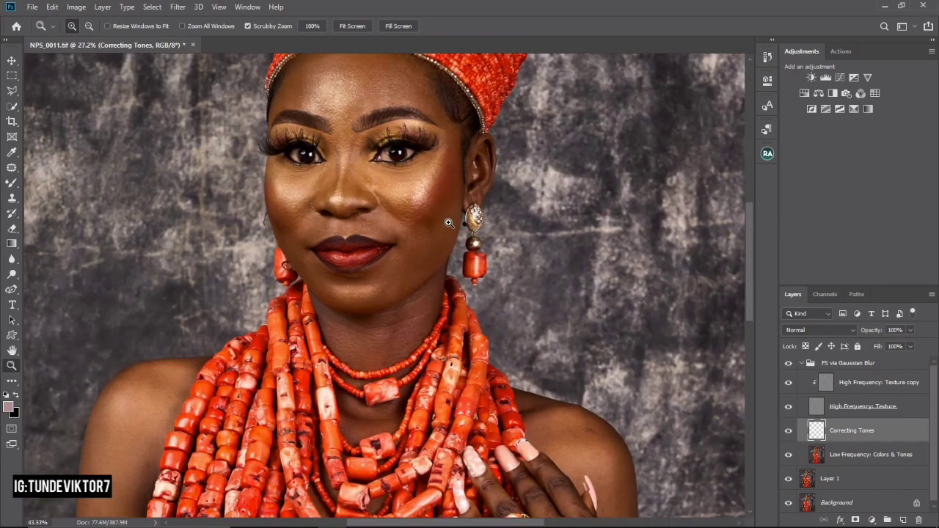
left_click(790, 408)
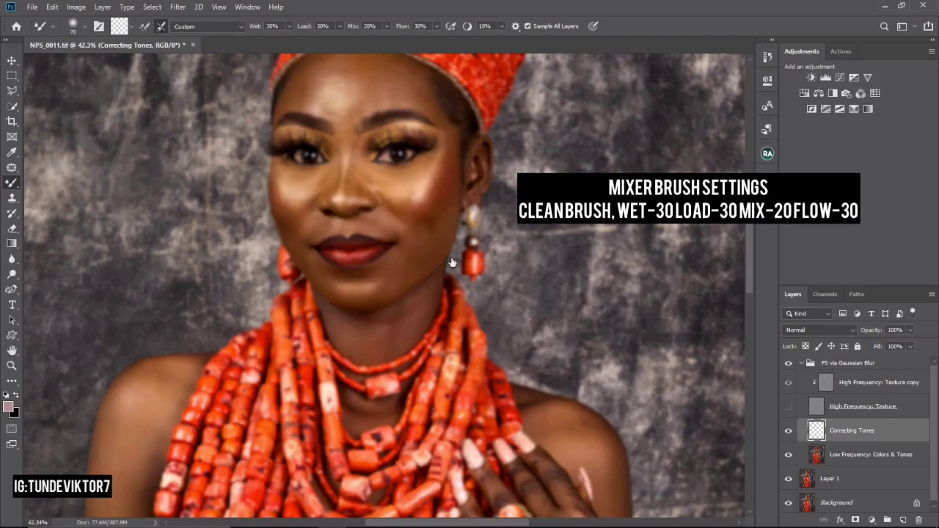
- Review the Mixer Brush settings for wet, load, mix, flow, smoothing and Sample All Layers
key("ctrl+space")
left_click_drag(395, 211, 351, 211)
key("ctrl+space")
left_click_drag(380, 174, 433, 174)
key("b")
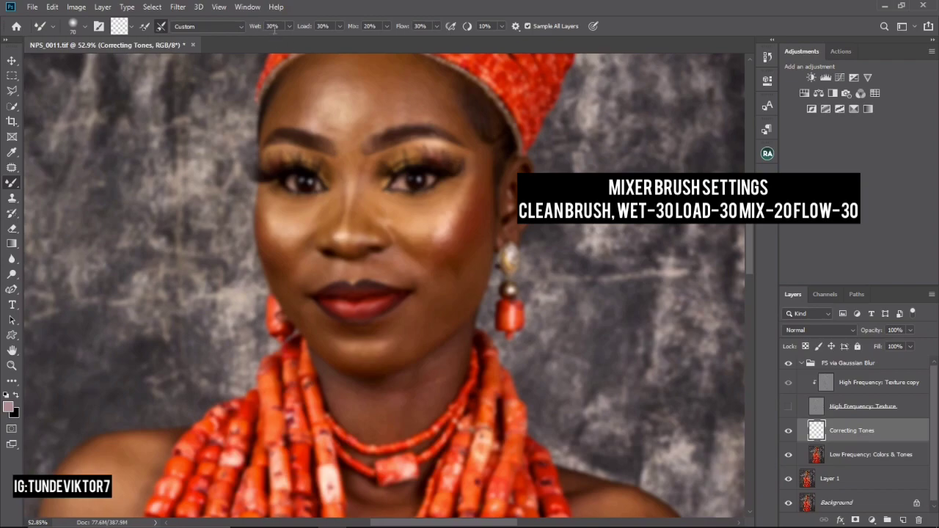
key("ctrl")
key("ctrl")
key("ctrl")
left_click(356, 26)
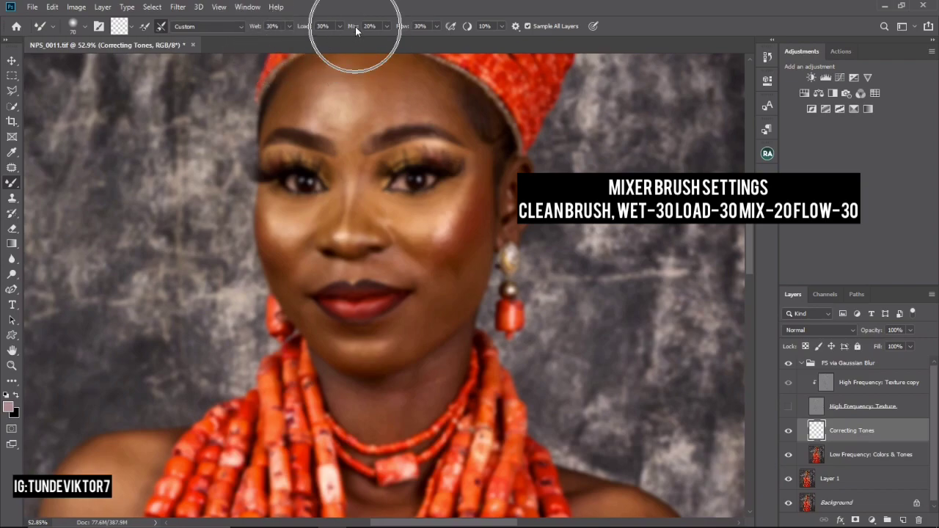
left_click(402, 28)
left_click(404, 28)
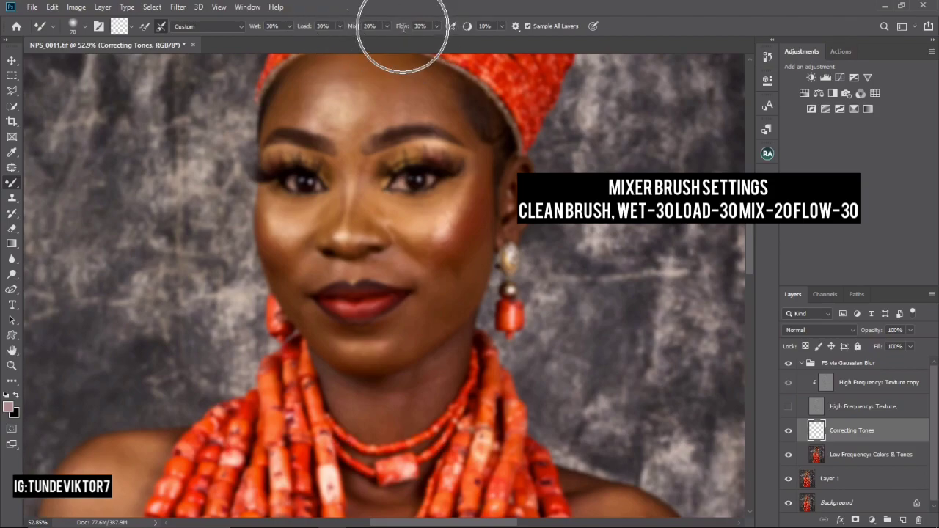
left_click(470, 29)
left_click(465, 29)
left_click(481, 28)
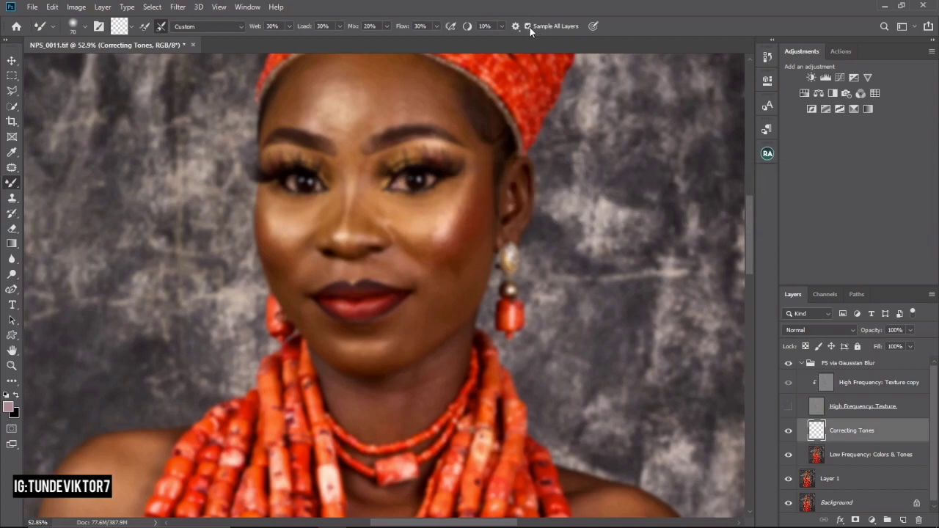
- Blend the uneven tones and highlight on the forehead with the Mixer Brush on the Correcting Tones layer, resizing the brush as needed
key("z")
mouse_move(367, 124)
left_mouse_down()
mouse_move(356, 125)
mouse_move(383, 161)
mouse_move(342, 150)
left_mouse_up()
key("space")
key("z")
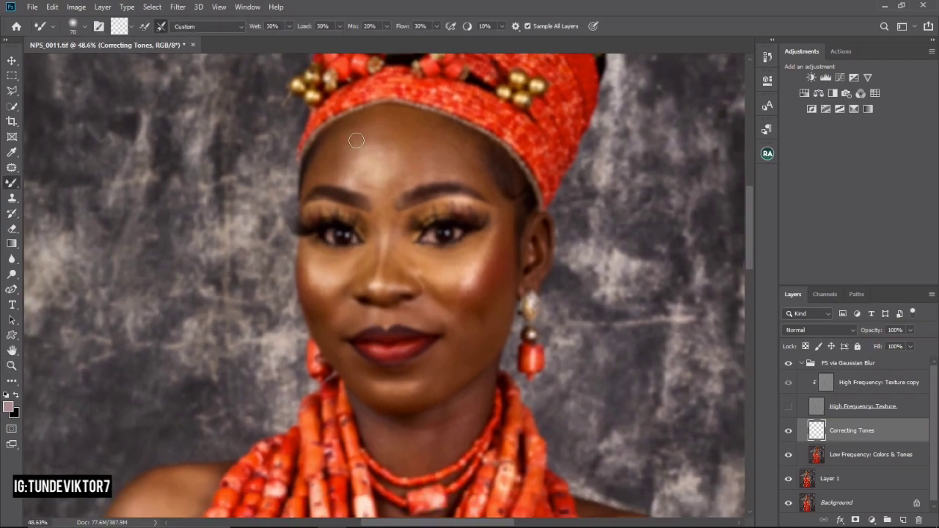
key("bracketright")
key("bracketright")
key("bracketright")
mouse_move(372, 132)
left_mouse_down()
mouse_move(426, 150)
mouse_move(428, 135)
mouse_move(459, 163)
mouse_move(448, 143)
mouse_move(480, 176)
mouse_move(393, 143)
mouse_move(373, 160)
mouse_move(380, 173)
mouse_move(376, 157)
mouse_move(352, 171)
left_mouse_up()
key("bracketleft")
key("bracketleft")
key("bracketright")
key("bracketleft")
key("bracketleft")
key("bracketleft")
key("bracketright")
key("bracketleft")
key("bracketleft")
key("bracketright")
key("bracketright")
key("bracketright")
key("bracketleft")
key("bracketleft")
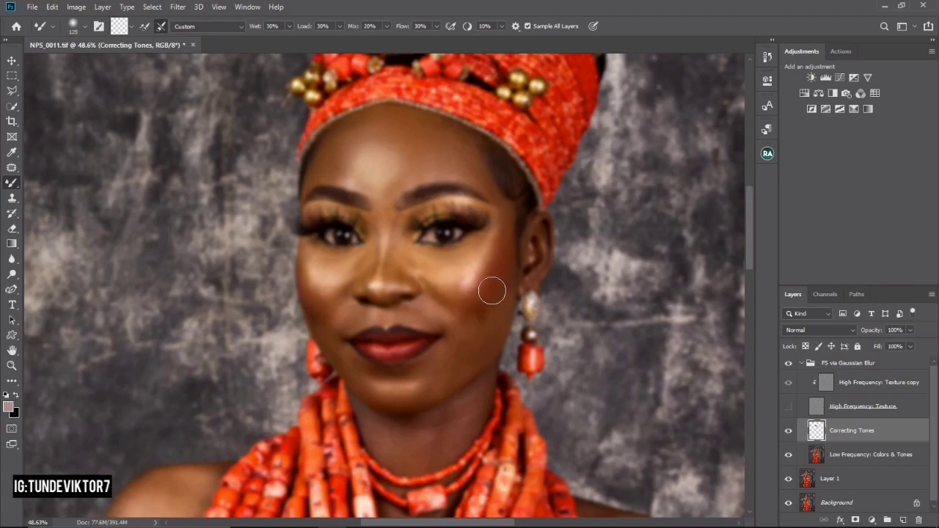
- Smooth the highlight and tone transitions on the cheek beside the earring with the Mixer Brush, varying the brush size
key("bracketleft")
key("bracketleft")
key("bracketright")
key("bracketright")
key("bracketright")
left_click_drag(483, 254, 459, 283)
key("bracketright")
key("bracketright")
key("bracketright")
key("bracketleft")
key("bracketright")
key("bracketright")
key("bracketright")
key("bracketright")
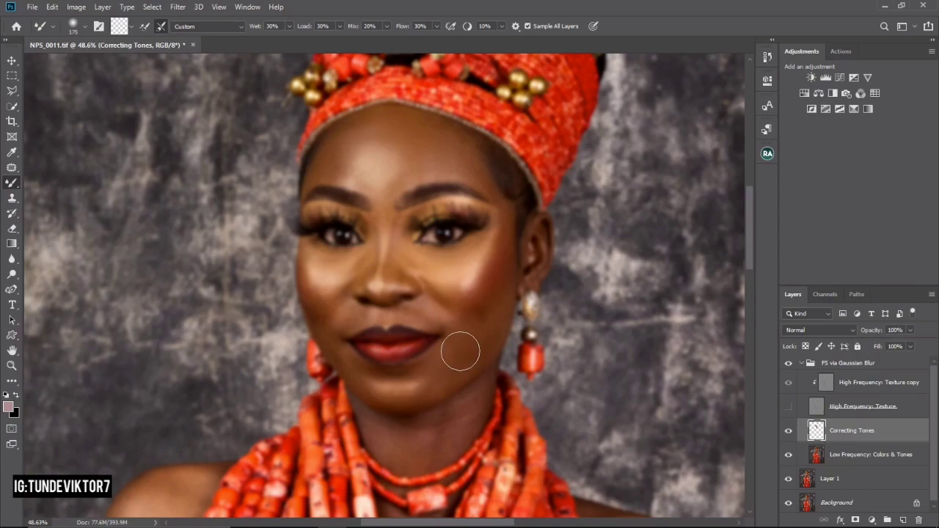
- Reduce the brush size and check the blended face with the High Frequency: Texture layer briefly toggled
key("bracketleft")
key("bracketleft")
key("bracketleft")
left_click(789, 411)
left_click(790, 411)
- Blend the skin tones on the shoulder and upper arm beside the raised hand with the Mixer Brush on the Correcting Tones layer
left_click_drag(483, 426, 506, 277)
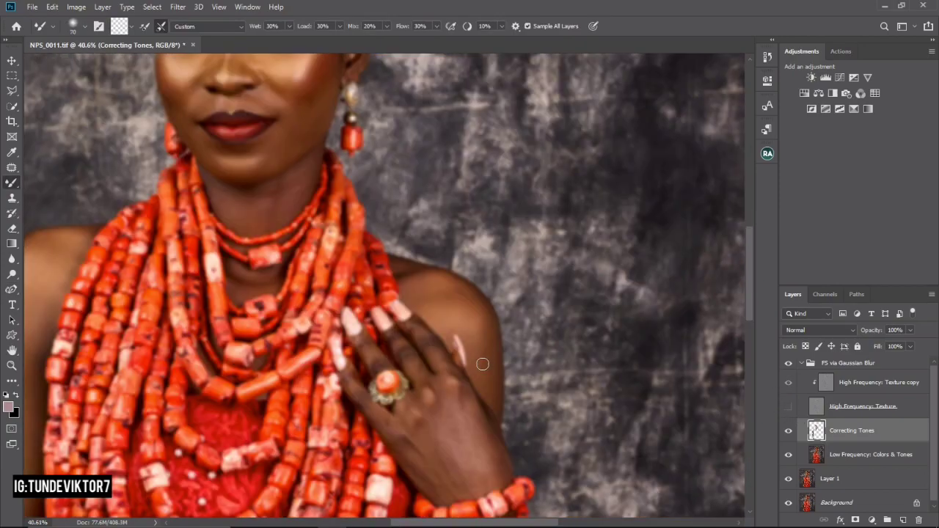
key("bracketright")
key("bracketright")
key("bracketright")
key("bracketleft")
left_click_drag(665, 427, 658, 325)
- Show the High Frequency: Texture layer again and compare the hand and arm with and without the Correcting Tones layer
left_click(789, 406)
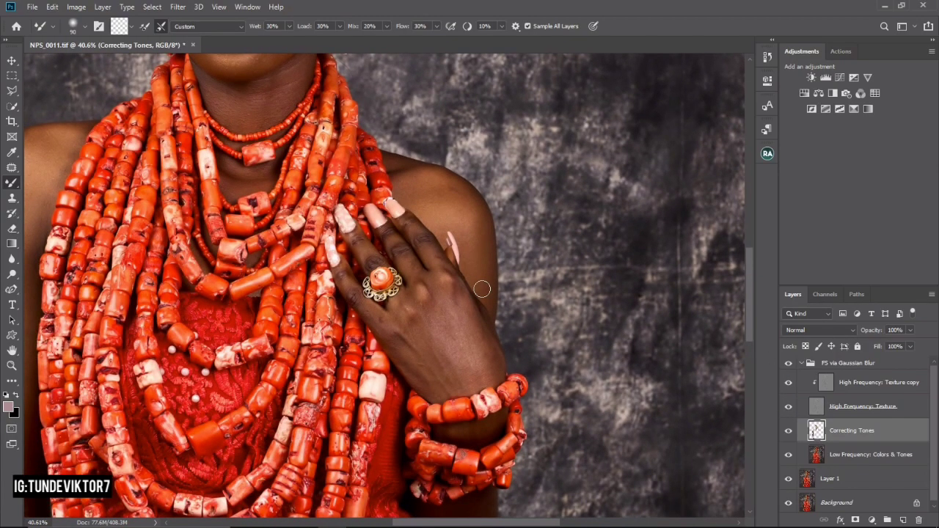
key("z")
mouse_move(418, 252)
left_mouse_down()
mouse_move(380, 228)
mouse_move(338, 228)
left_mouse_up()
left_click_drag(443, 224, 478, 241)
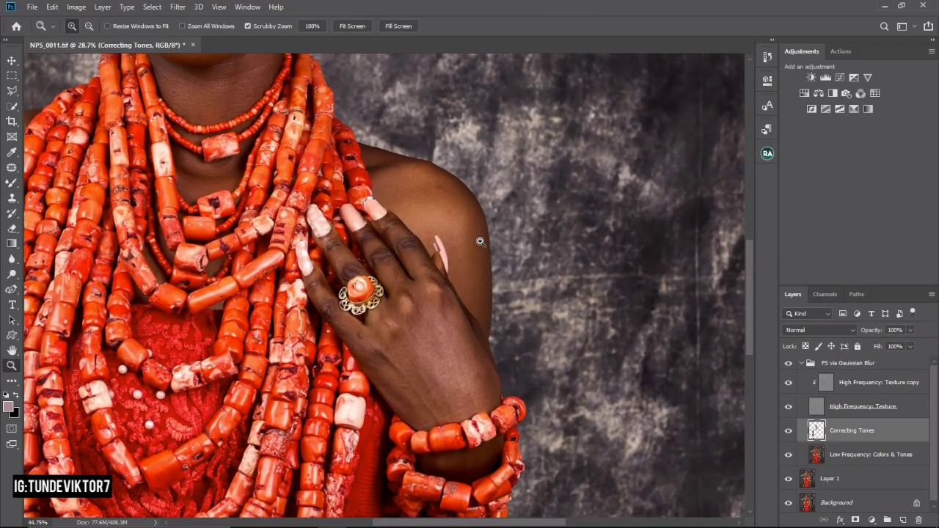
key("b")
left_click(788, 407)
left_click(788, 407)
left_click(790, 435)
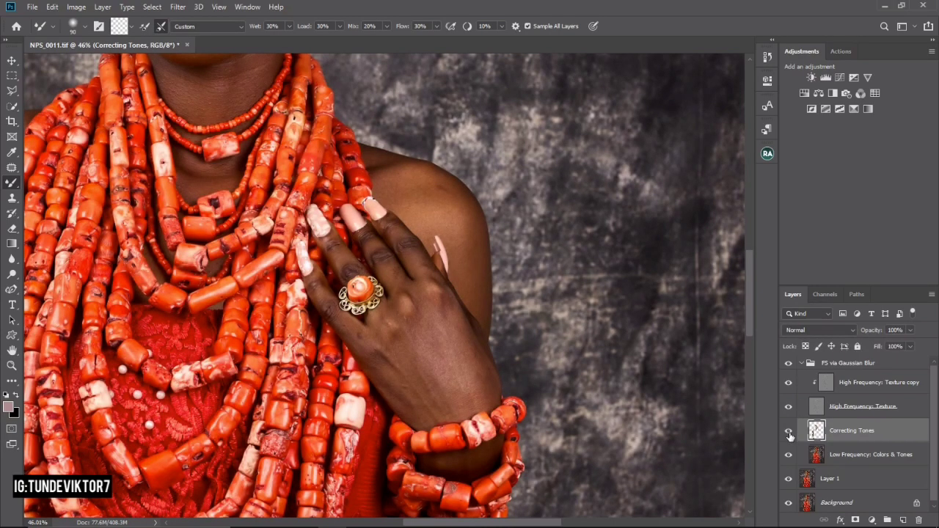
left_click(789, 436)
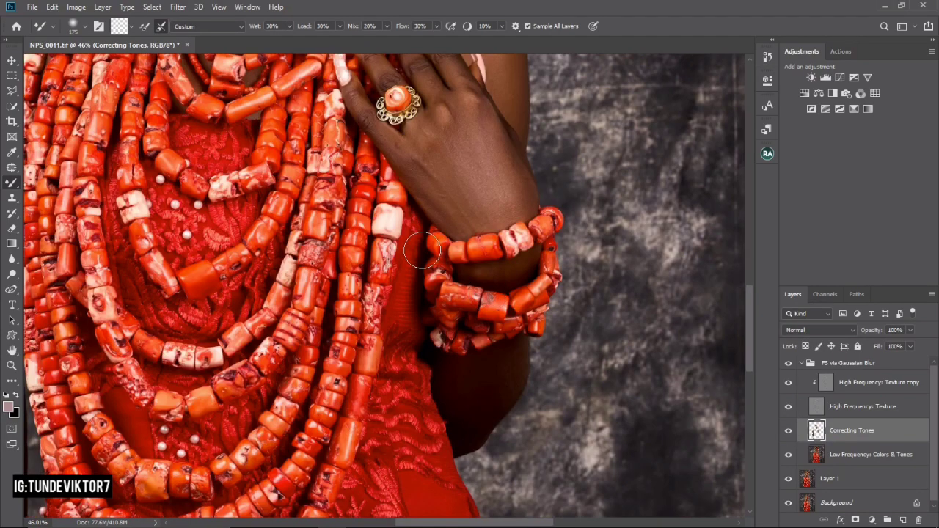
- Compare the whole portrait and the face with and without the Correcting Tones layer
key("z")
left_click_drag(402, 231, 322, 191)
mouse_move(339, 86)
left_mouse_down()
mouse_move(389, 63)
mouse_move(388, 196)
mouse_move(384, 185)
mouse_move(411, 183)
mouse_move(398, 181)
left_mouse_up()
key("b")
key("z")
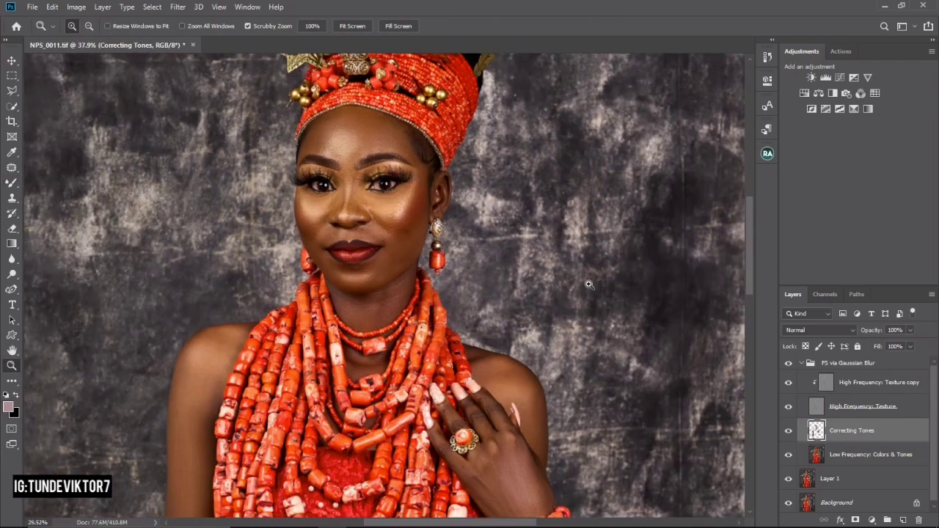
left_click_drag(374, 213, 403, 215)
scroll(402, 215, "down", 2)
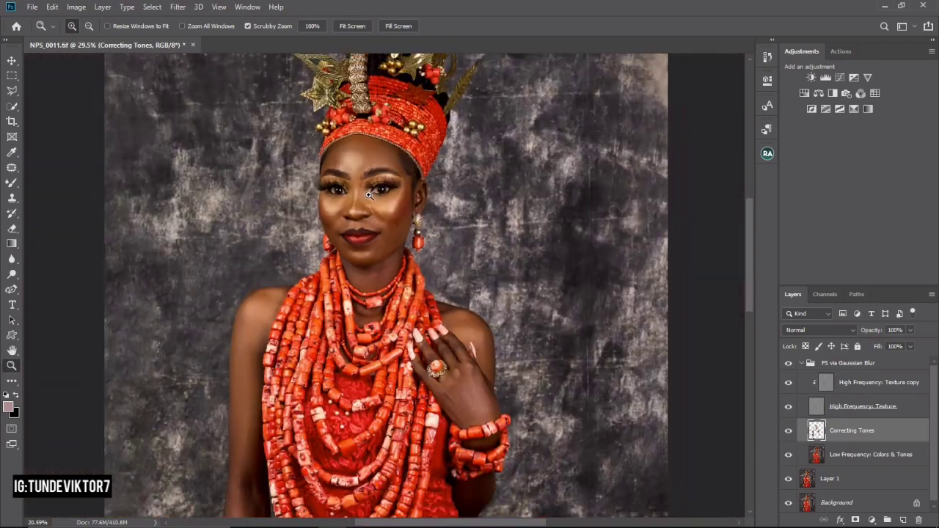
left_click(790, 433)
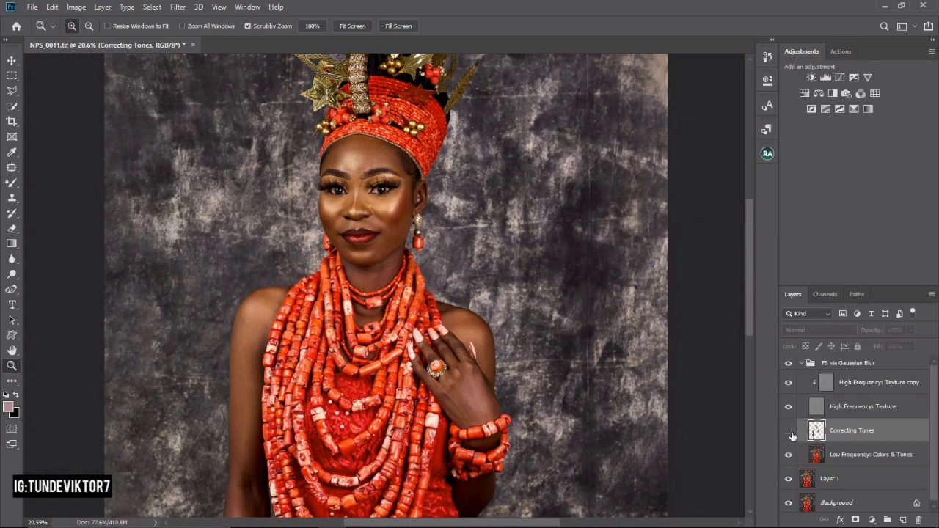
left_click(789, 432)
left_click(790, 432)
left_click(790, 432)
left_click_drag(389, 201, 462, 236)
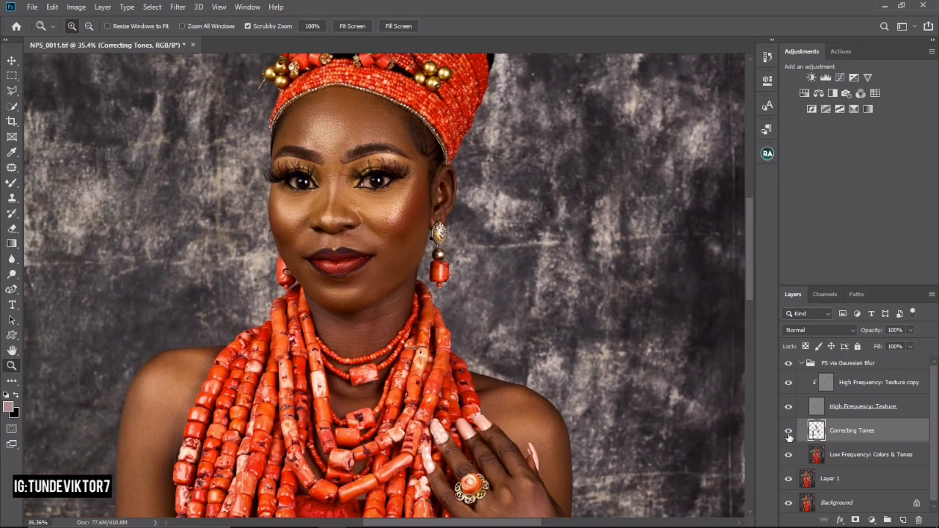
left_click(790, 433)
left_click(790, 433)
left_click_drag(392, 238, 328, 219)
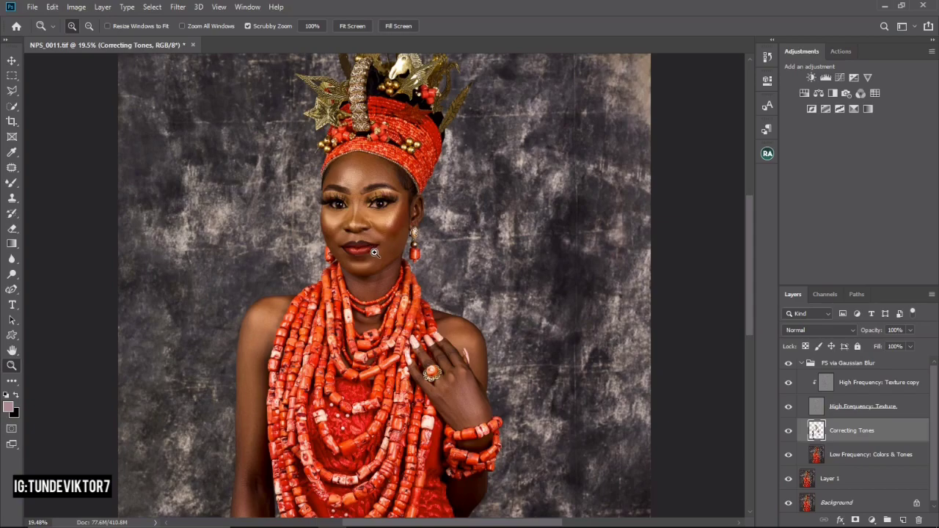
- Clone clean lip texture over the bright specks near the mouth corner on the High Frequency: Texture copy layer
left_click_drag(375, 250, 407, 258)
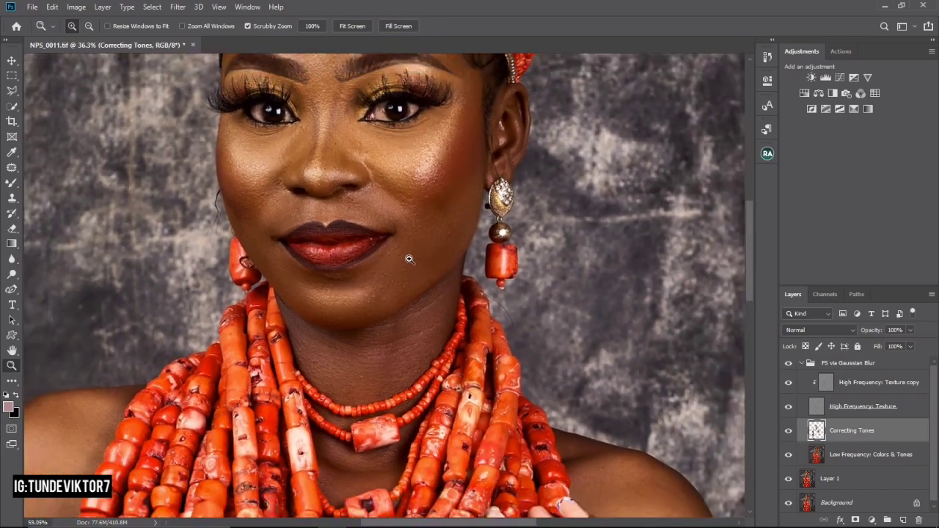
left_click(828, 384)
mouse_move(405, 247)
left_mouse_down()
mouse_move(423, 249)
mouse_move(398, 262)
left_mouse_up()
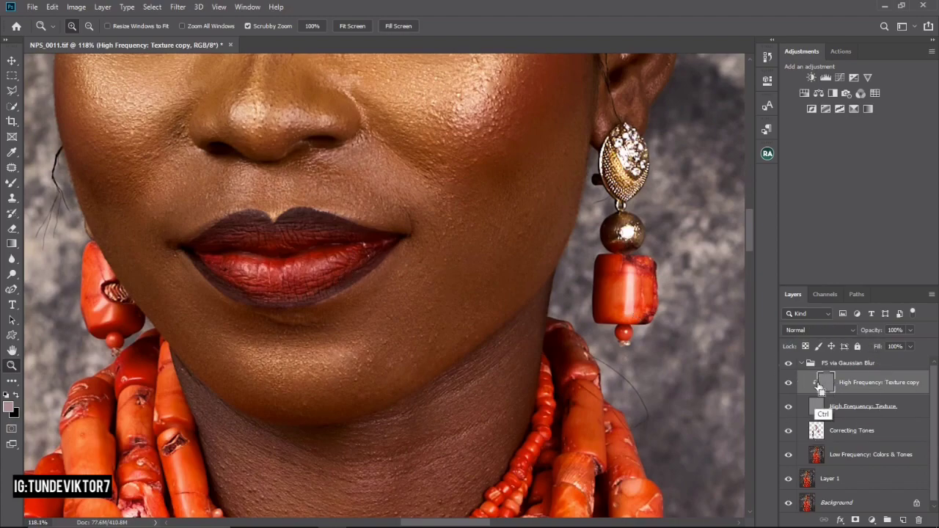
key("s")
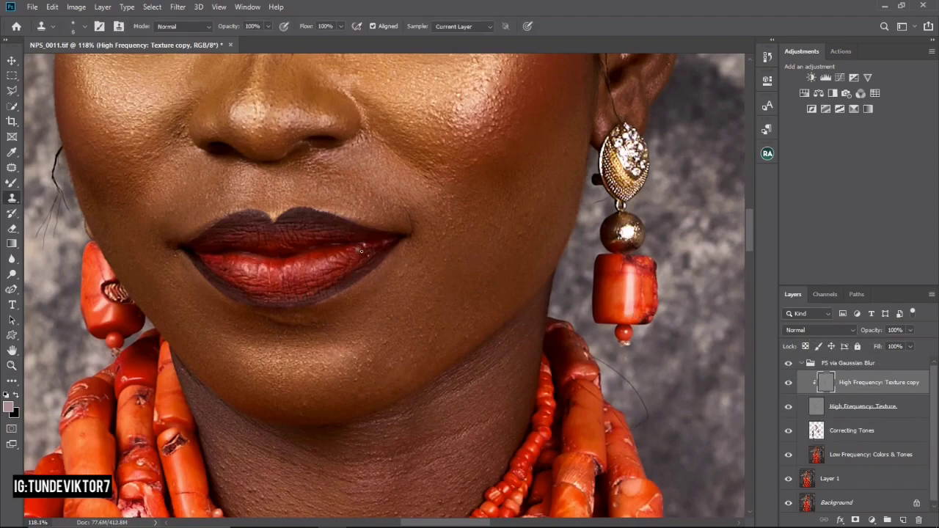
left_click(363, 257, "alt")
left_click(370, 256)
left_click(361, 251, "alt")
left_click(365, 246)
left_click(357, 251, "alt")
left_click(372, 250)
- Clone clean skin texture over the small flaws beneath the eye and on the cheek beside the nose
key("z")
left_click_drag(411, 266, 378, 271)
key("s")
left_click(447, 342, "alt")
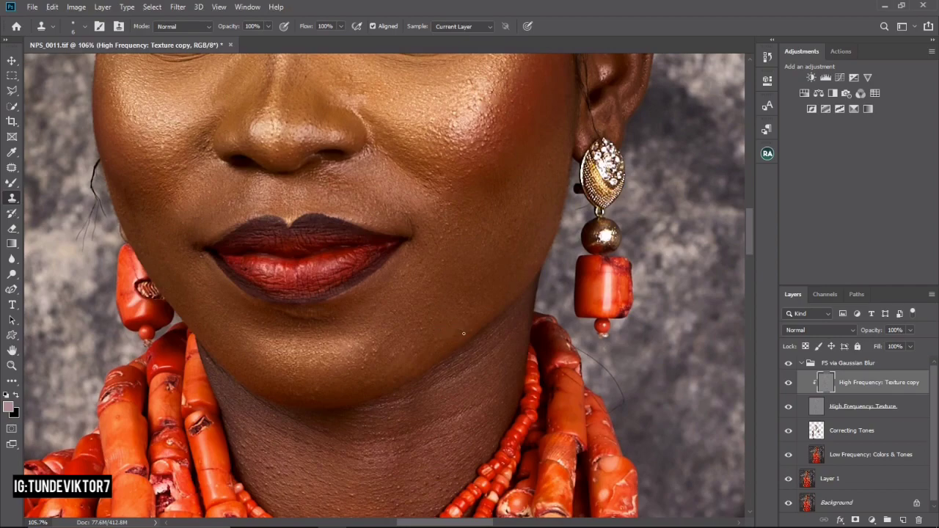
mouse_move(470, 232)
left_mouse_down()
mouse_move(520, 425)
mouse_move(535, 408)
left_mouse_up()
left_click(533, 297, "alt")
left_click(428, 267, "alt")
left_click(416, 268)
left_click(429, 270)
left_click(420, 261, "alt")
left_click(420, 256)
left_click(421, 256)
left_click(468, 281, "alt")
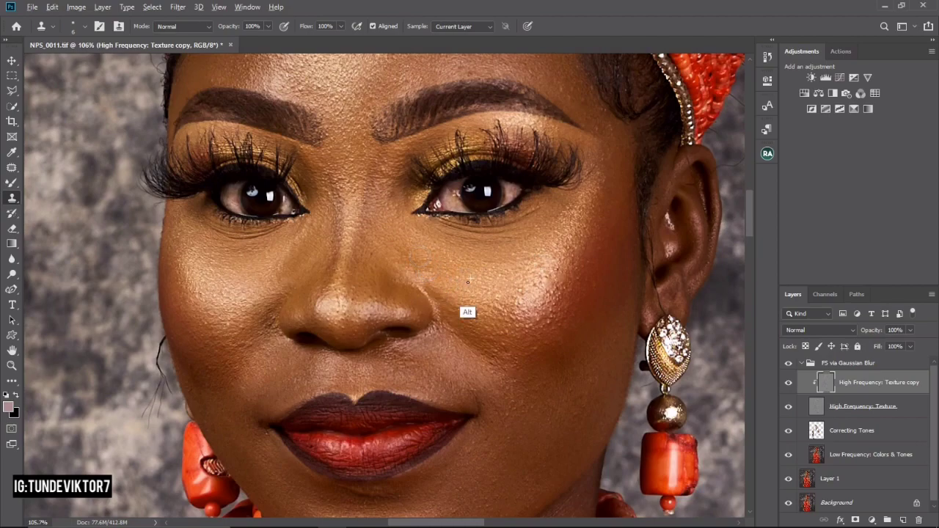
left_click(518, 285, "alt")
left_click(513, 304)
left_click(518, 271, "alt")
- Collapse the FS via Gaussian Blur group and compare the portrait with the group hidden and shown
left_click_drag(383, 159, 375, 296)
left_click_drag(408, 217, 473, 205)
key("z")
mouse_move(569, 263)
left_mouse_down()
mouse_move(484, 268)
mouse_move(470, 292)
left_mouse_up()
key("ctrl+space")
left_click_drag(527, 288, 557, 303)
scroll(556, 302, "down", 3)
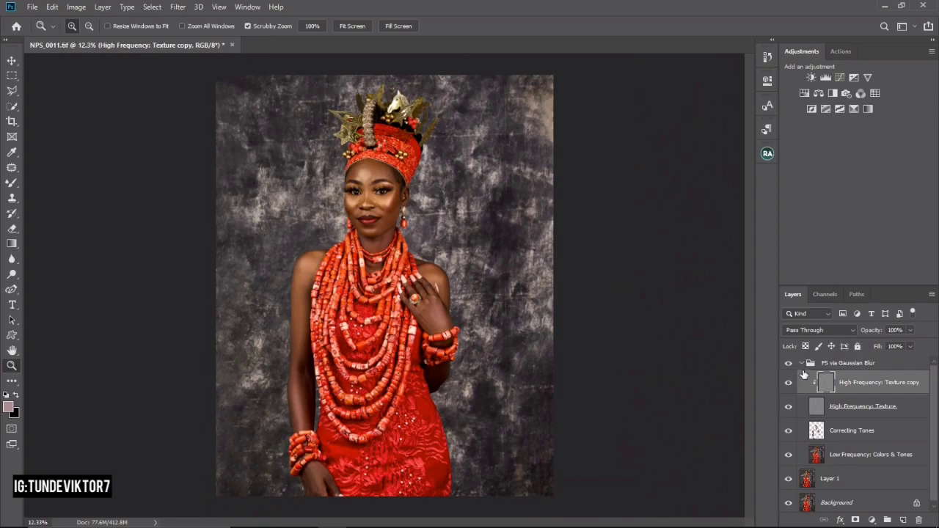
left_click(801, 362)
left_click_drag(422, 253, 641, 317)
left_click(789, 364)
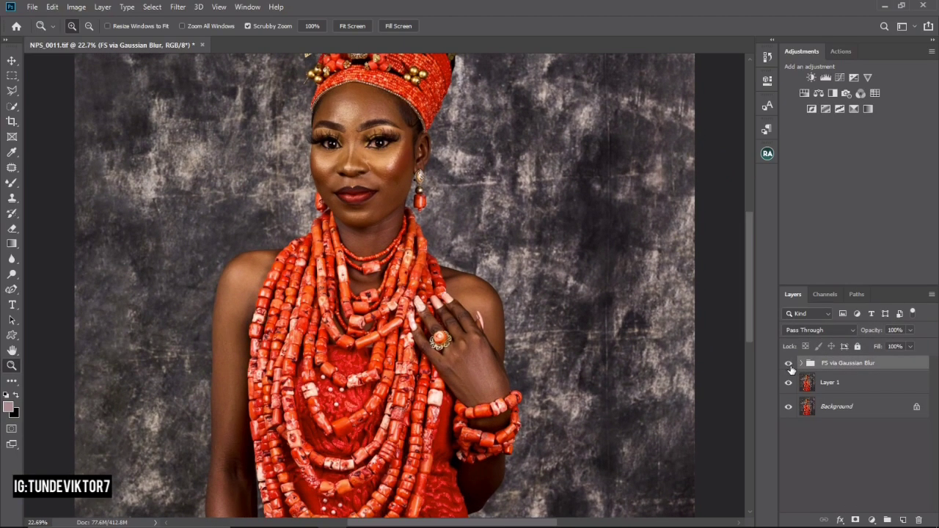
- Expand the FS via Gaussian Blur group and merge the Correcting Tones and Low Frequency: Colors & Tones layers
left_click(803, 366)
left_click(828, 436)
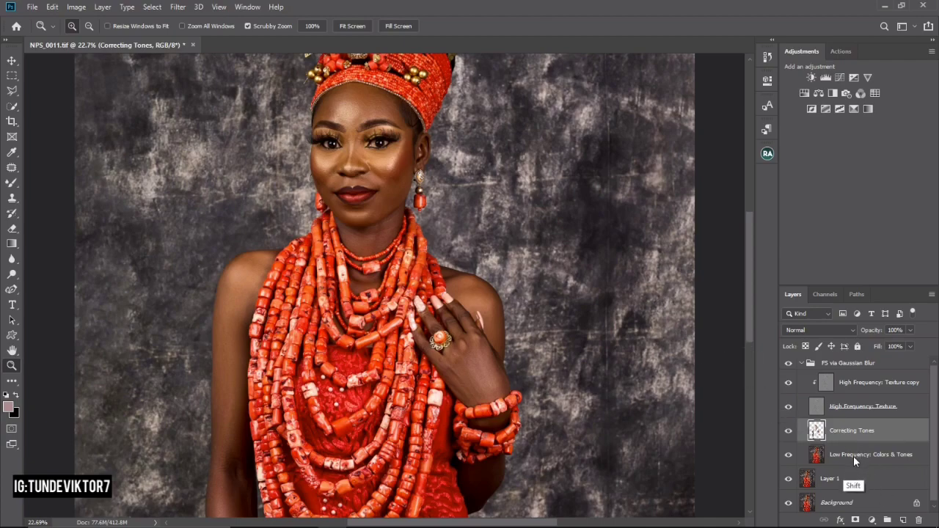
left_click(853, 456, "shift")
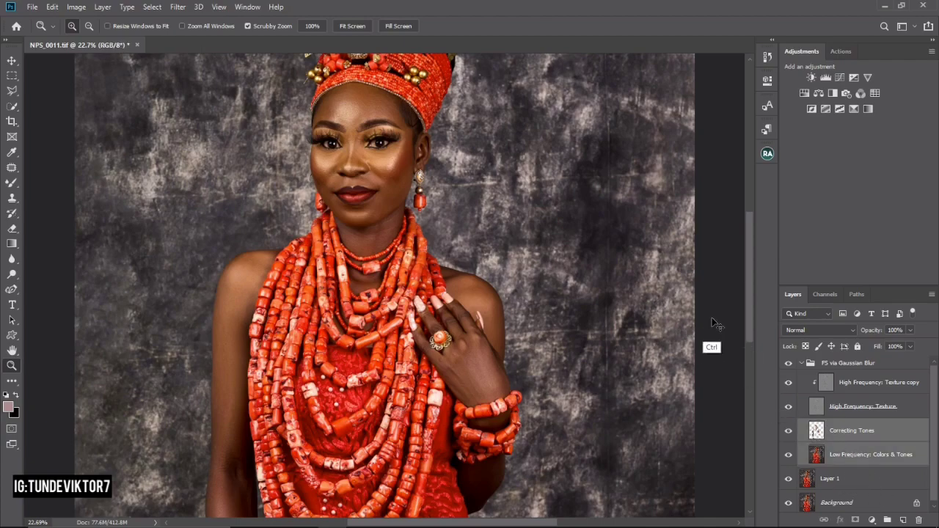
key("ctrl+e")
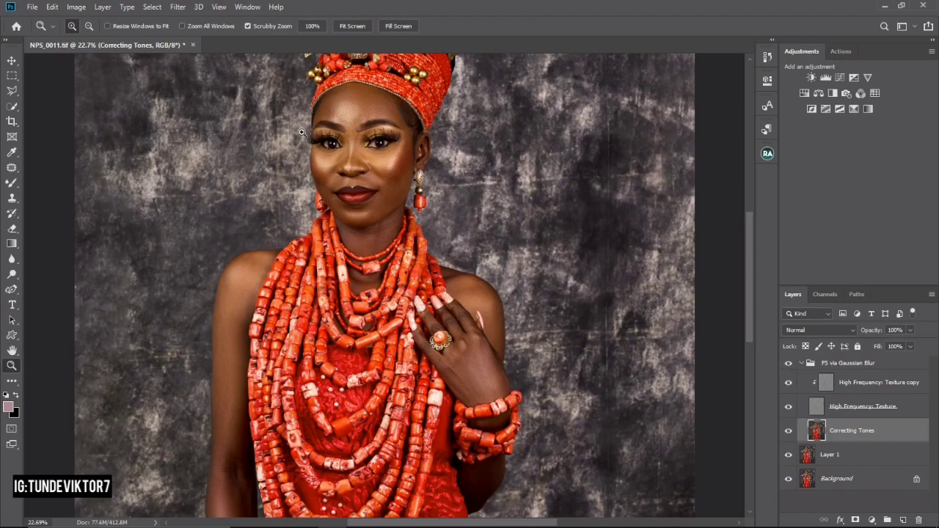
left_click_drag(382, 162, 373, 213)
scroll(394, 200, "up", 1)
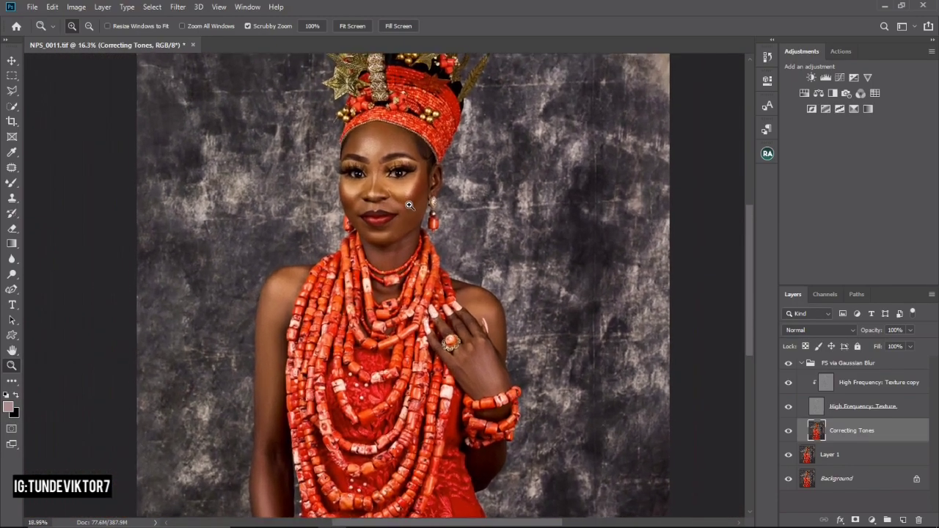
scroll(399, 210, "up", 1)
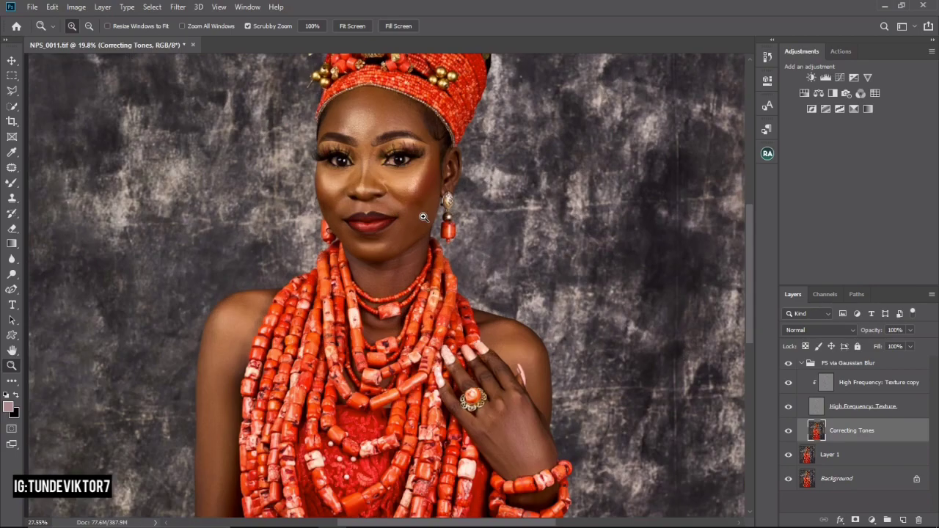
scroll(395, 213, "down", 2)
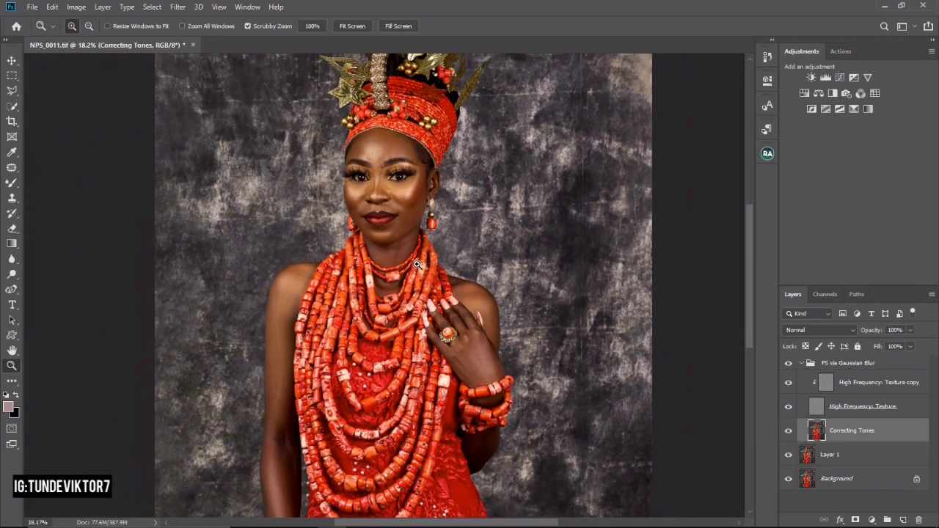
scroll(398, 201, "up", 1)
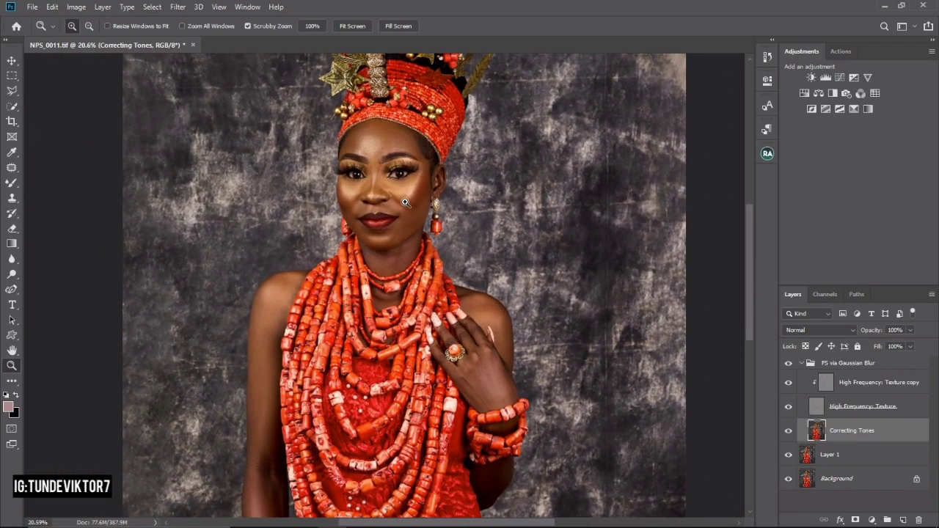
left_click(178, 7)
mouse_move(290, 271)
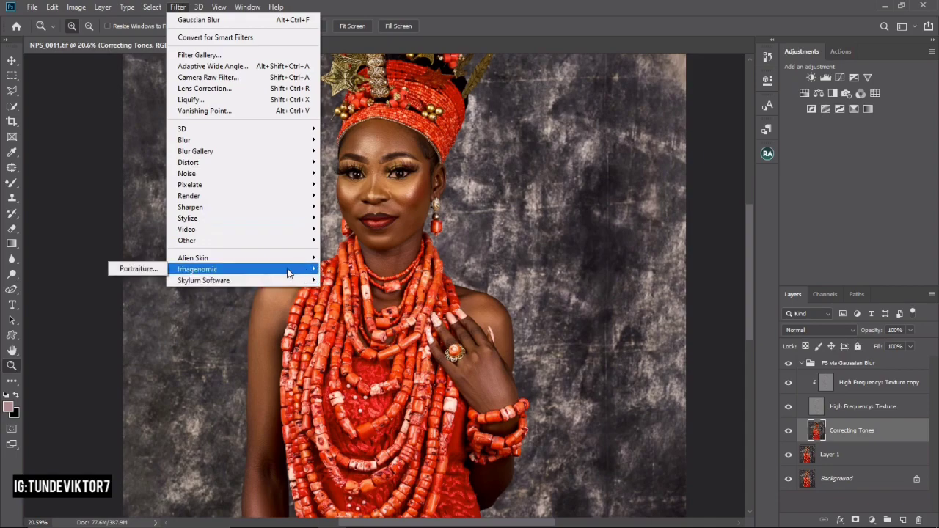
left_click(145, 270)
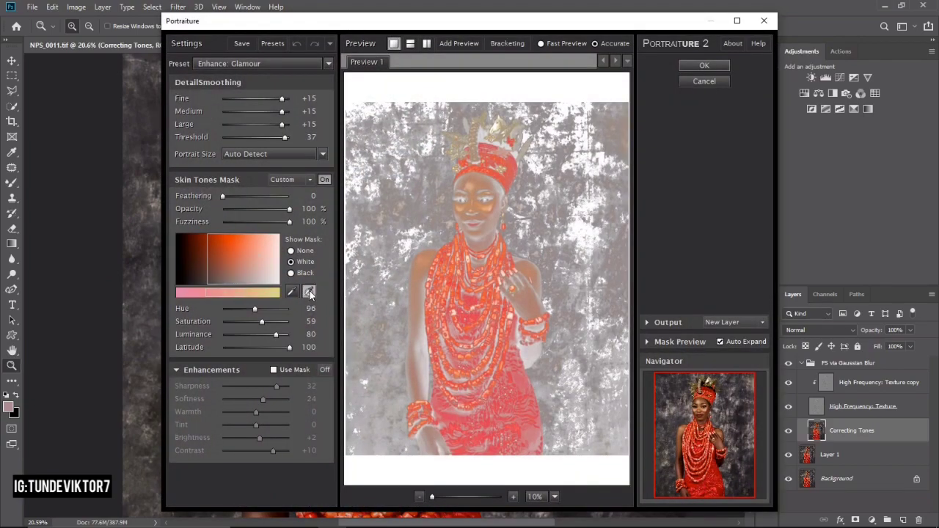
left_click(309, 291)
left_click(481, 185)
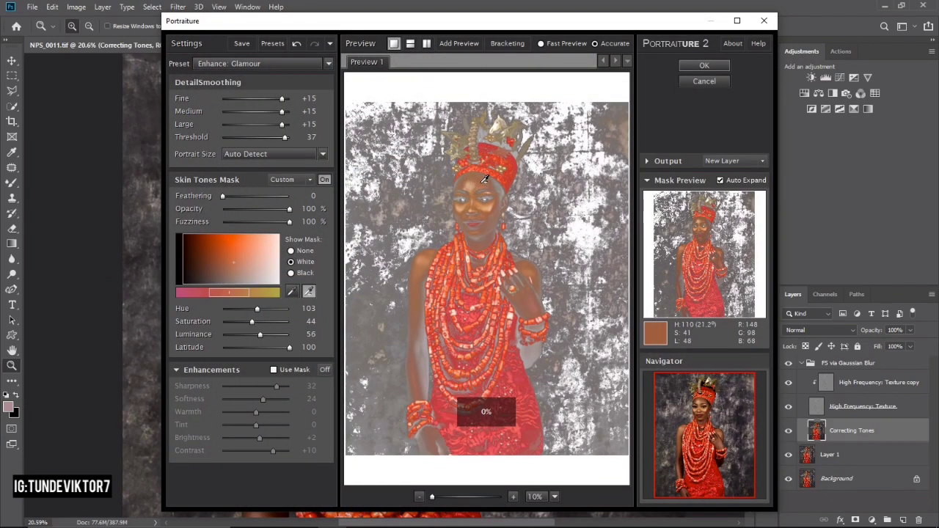
left_click(704, 66)
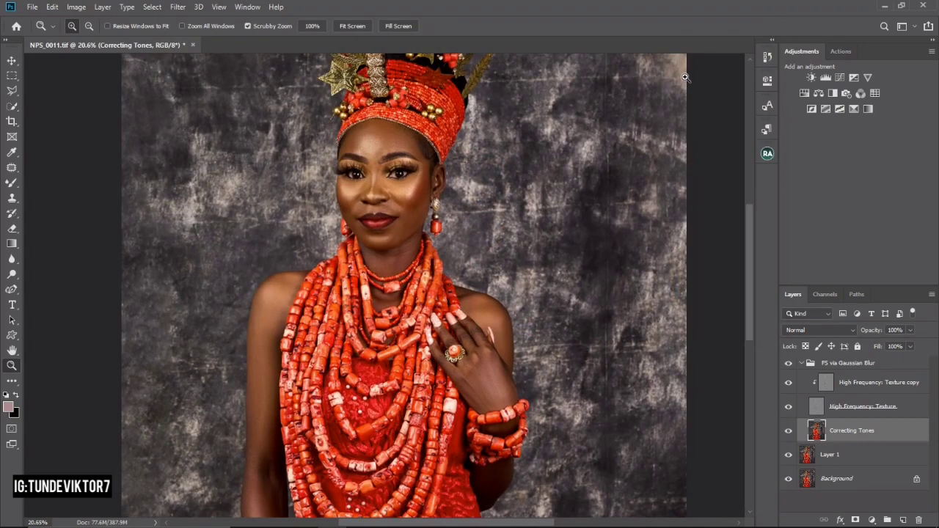
left_click(687, 78)
- Apply the Imagenomic Portraiture filter to the merged tones with the Enhance: Glamour preset, forehead-sampled skin tone and New Layer output
left_click(178, 6)
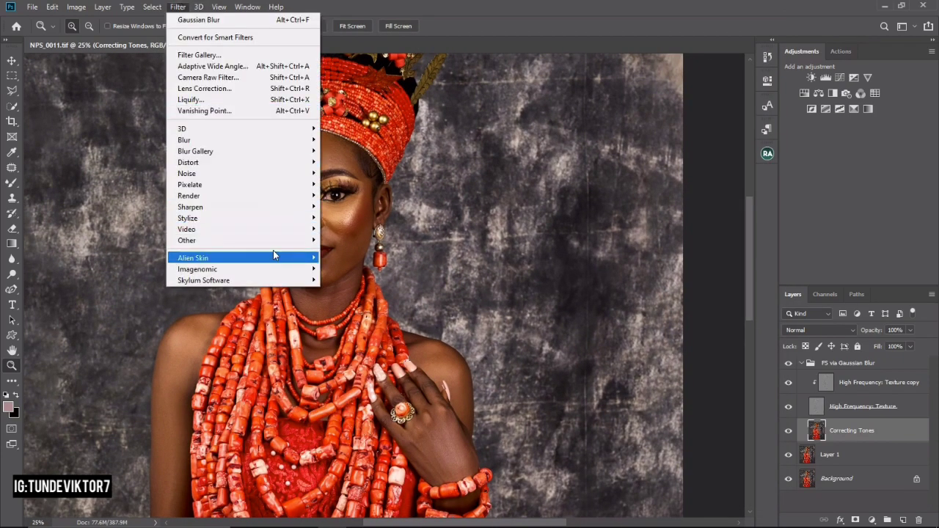
mouse_move(286, 273)
left_click(144, 269)
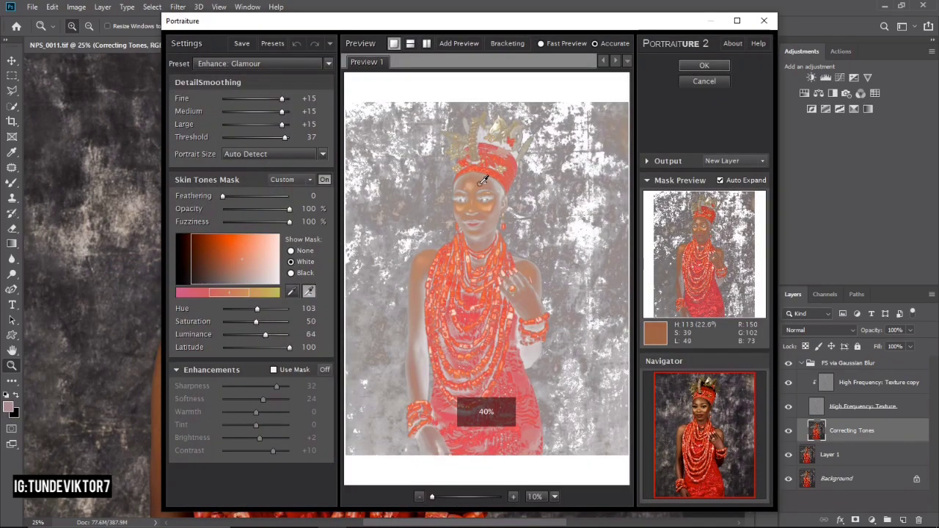
left_click(704, 66)
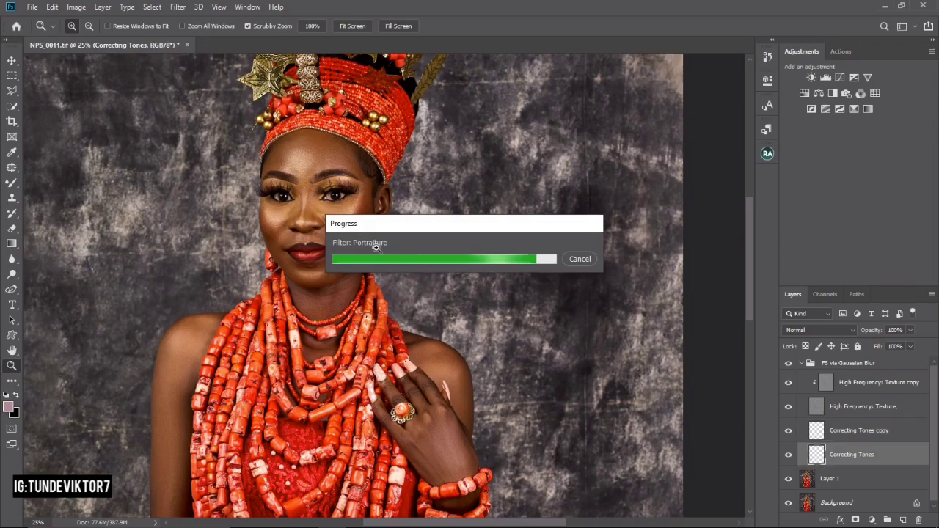
- Compare the smoothed portrait with and without the Correcting Tones copy layer and inspect the layer's opacity setting
left_click_drag(330, 231, 422, 257)
left_click_drag(484, 292, 543, 301)
key("alt+bracketright")
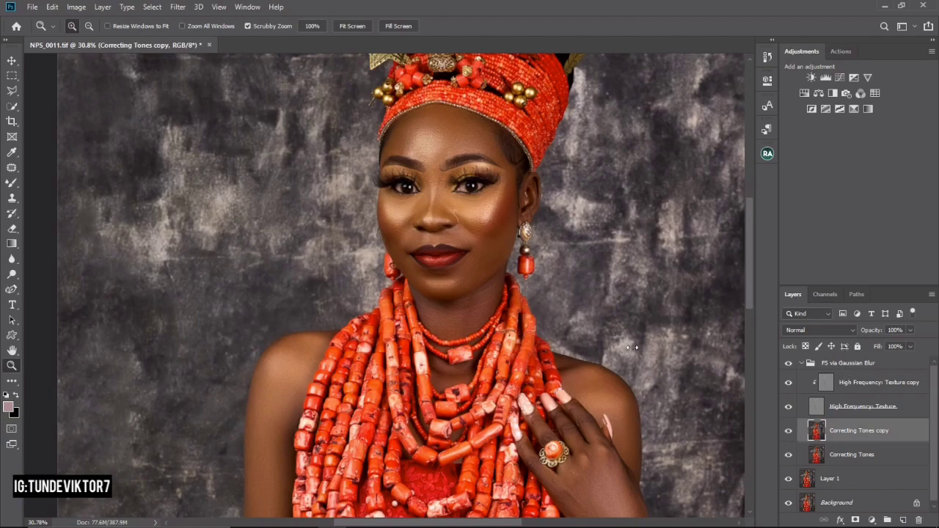
mouse_move(473, 251)
left_mouse_down()
mouse_move(495, 260)
mouse_move(471, 253)
left_mouse_up()
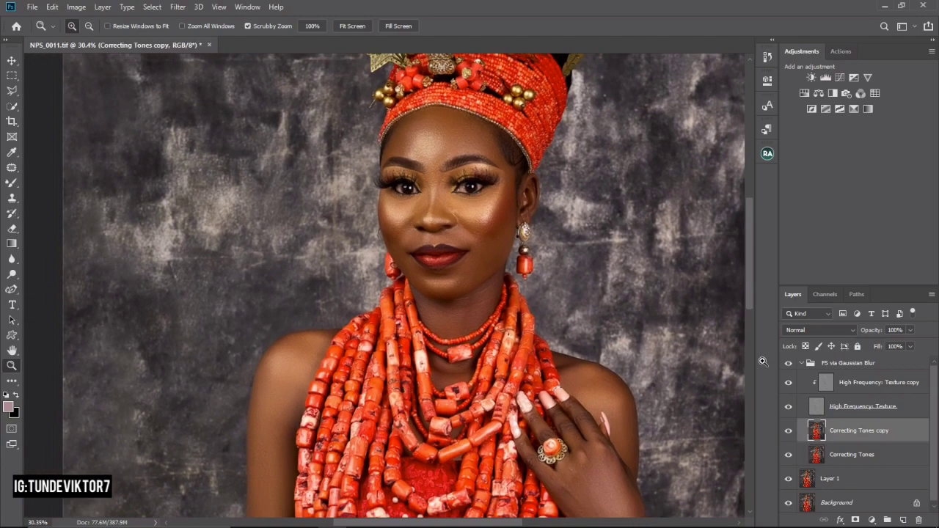
left_click(789, 431)
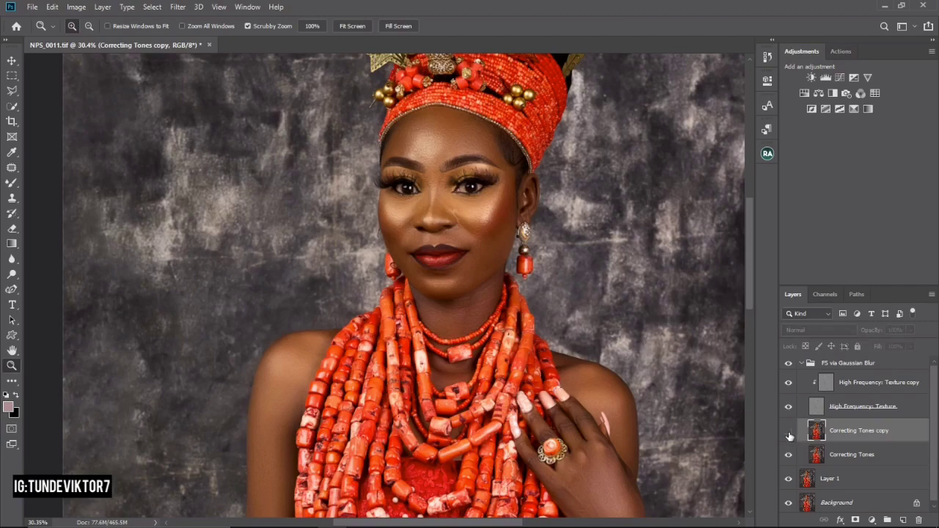
left_click(789, 433)
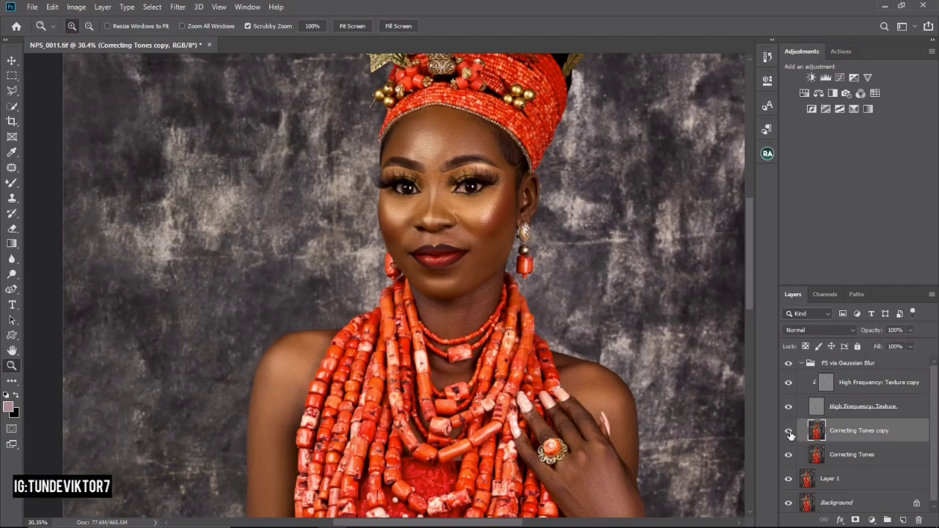
left_click_drag(508, 270, 637, 335)
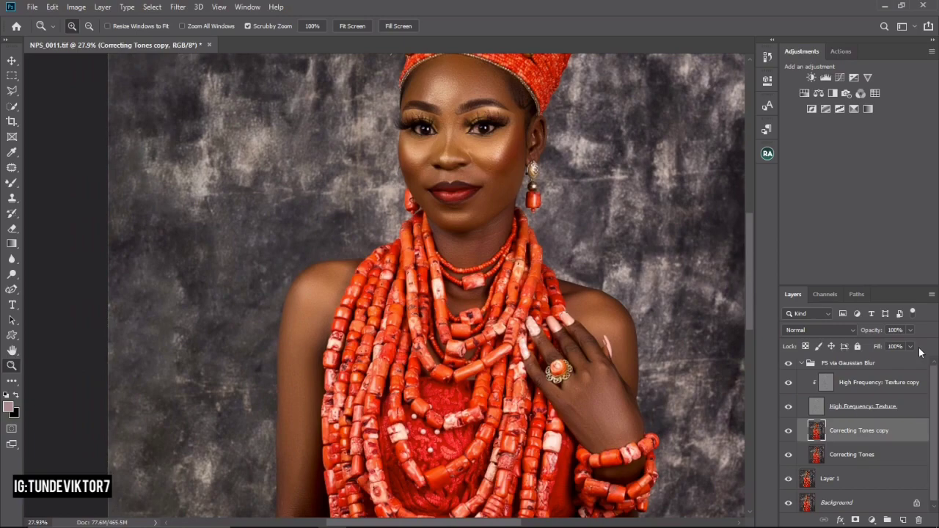
left_click_drag(909, 346, 935, 351)
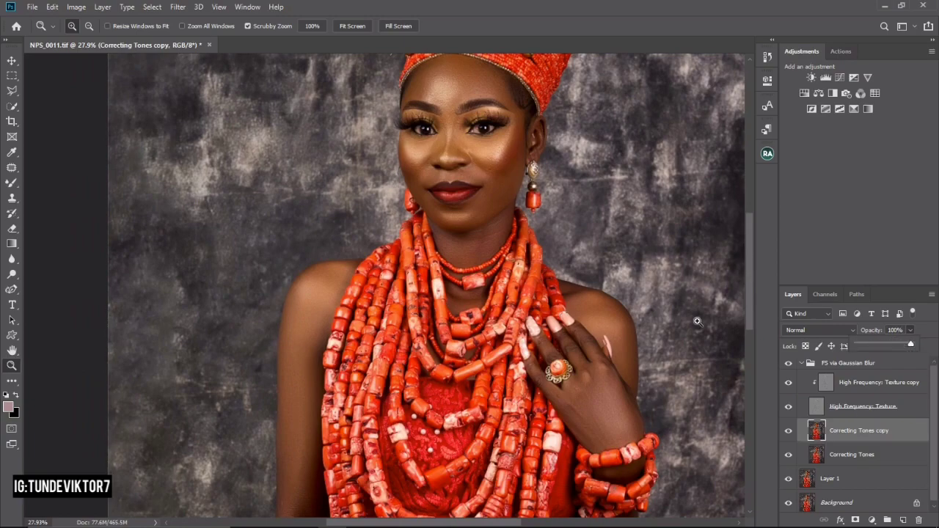
left_click_drag(518, 216, 464, 188)
left_click(380, 251)
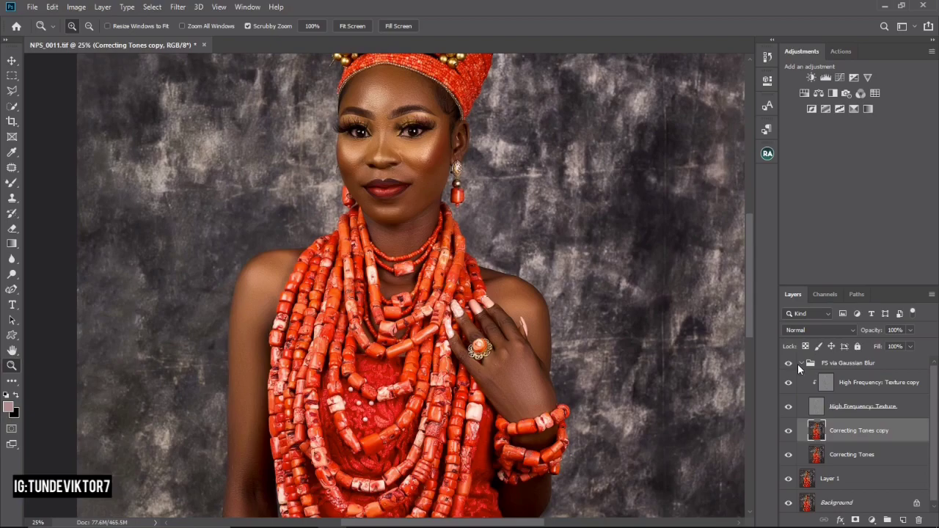
- Collapse the FS via Gaussian Blur group and look closely at the beads, shoulders and raised hand
left_click(800, 364)
left_click_drag(491, 333, 485, 279)
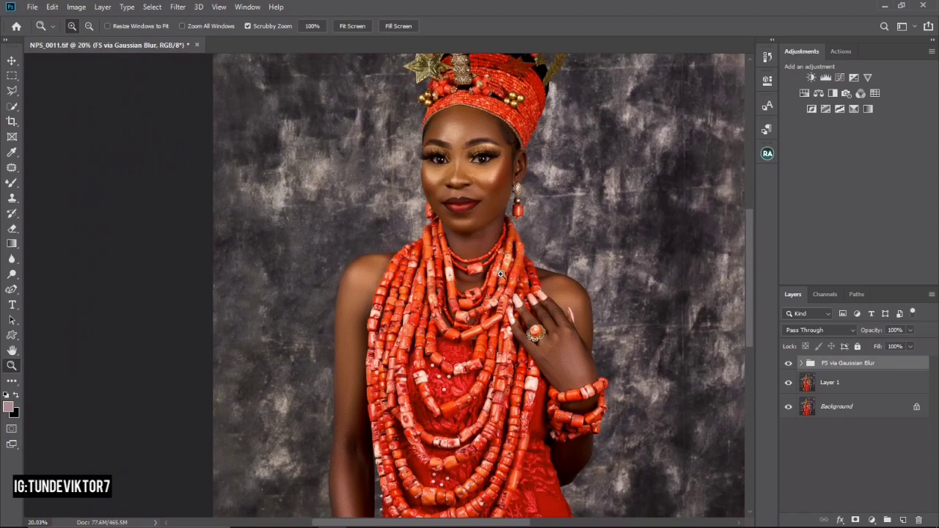
left_click_drag(497, 336, 499, 286)
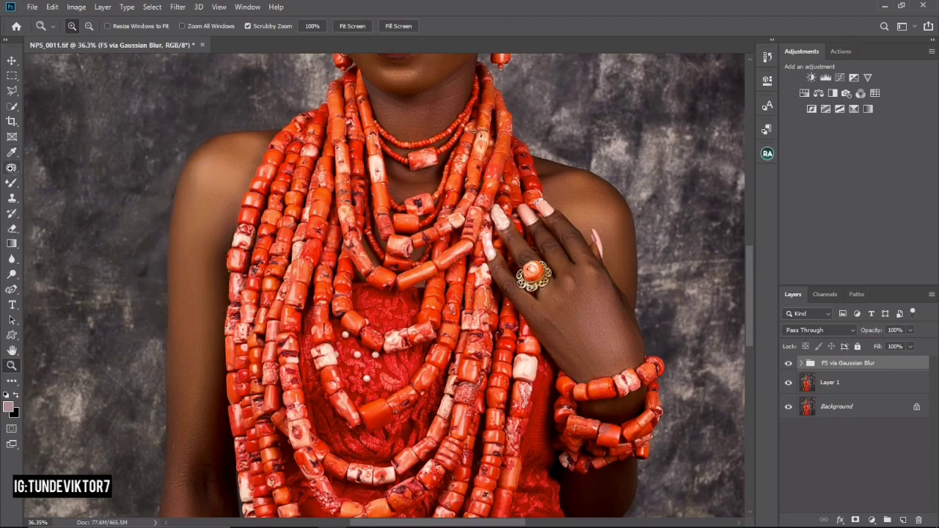
- Outline the raised hand and the opposite upper arm with white brush strokes on a new layer
left_click(12, 183)
right_click(12, 182)
left_click(55, 181)
left_click(904, 520)
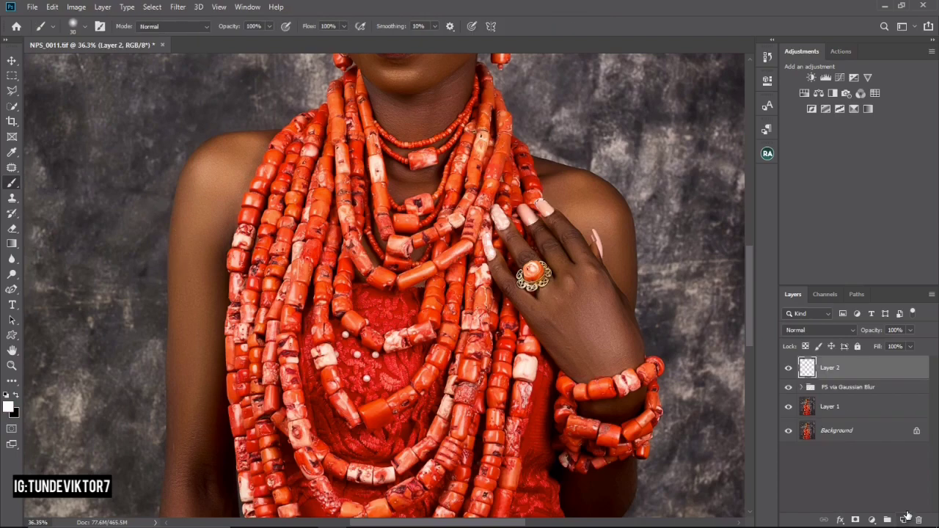
mouse_move(575, 376)
left_mouse_down()
mouse_move(490, 254)
mouse_move(492, 230)
mouse_move(513, 214)
mouse_move(576, 244)
mouse_move(628, 311)
mouse_move(634, 364)
mouse_move(598, 376)
mouse_move(554, 369)
left_mouse_up()
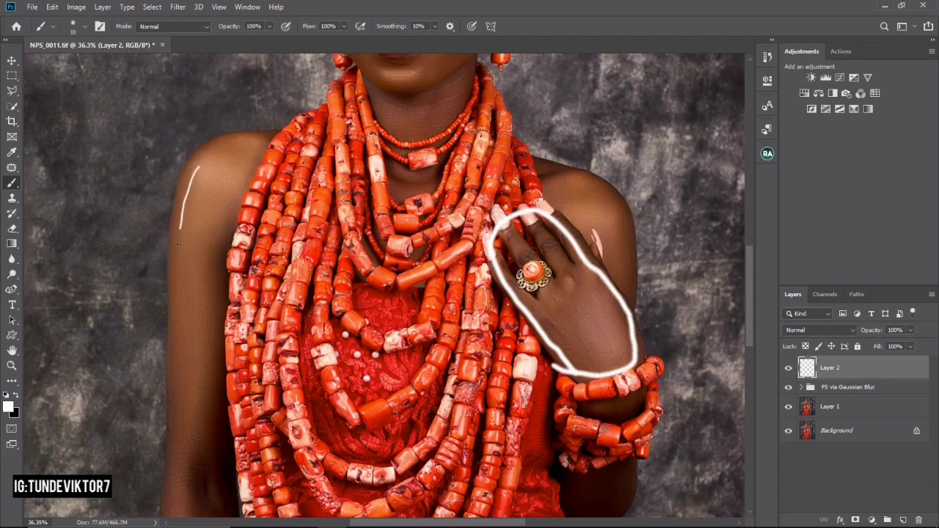
left_click_drag(206, 441, 244, 196)
left_click_drag(273, 142, 190, 173)
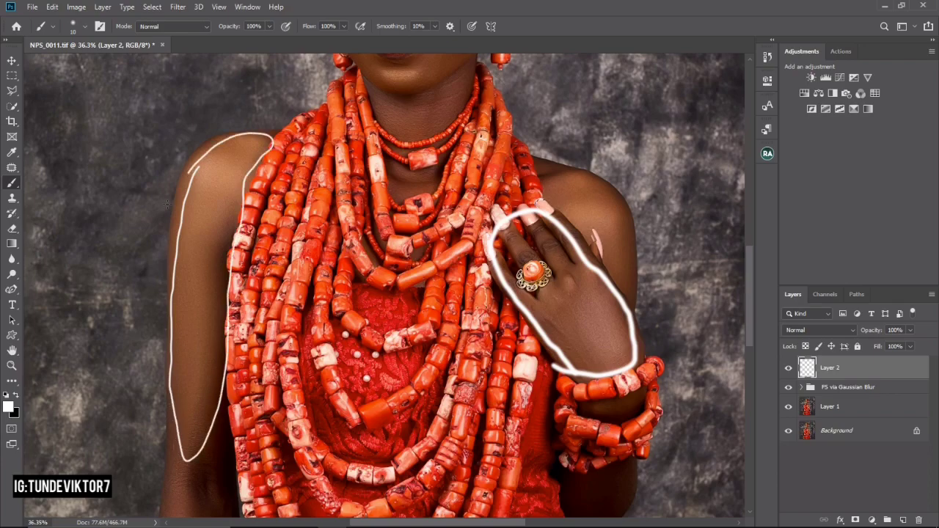
- Examine the skin tone of the arms, both wrists, the lower hand and the neck against the face
key("ctrl+space")
left_click_drag(373, 230, 323, 230)
key("ctrl+space")
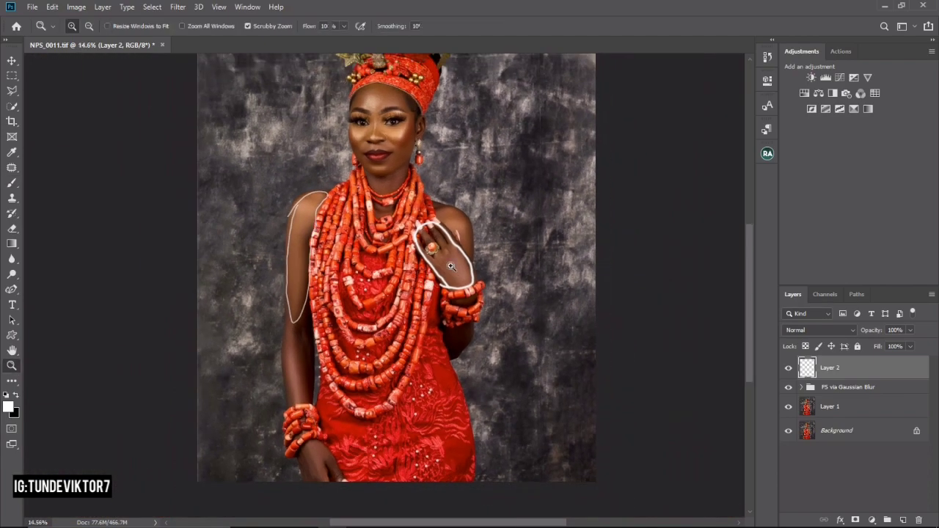
left_click_drag(447, 269, 471, 272)
key("b")
key("z")
left_click_drag(356, 317, 388, 170)
left_click_drag(241, 239, 262, 251)
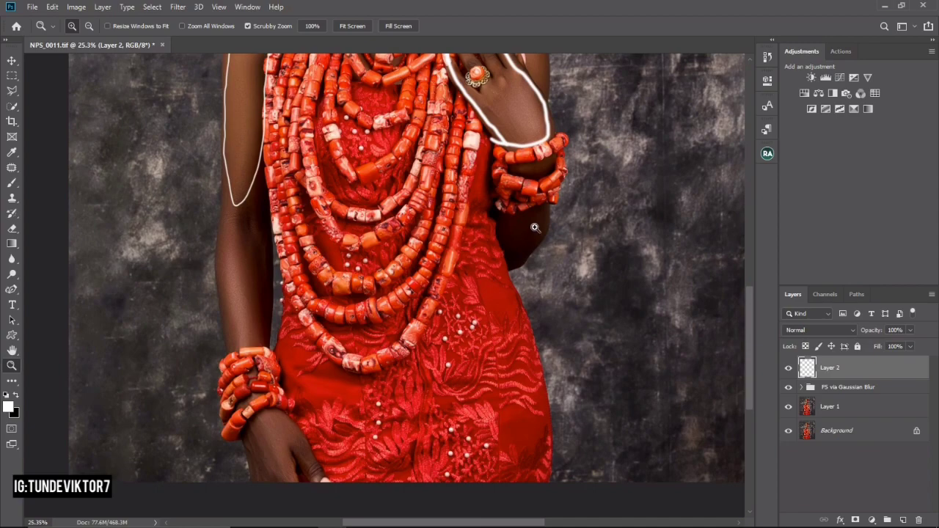
key("ctrl+0")
left_click_drag(427, 316, 490, 318)
left_click_drag(406, 273, 376, 273)
left_click_drag(373, 196, 391, 197)
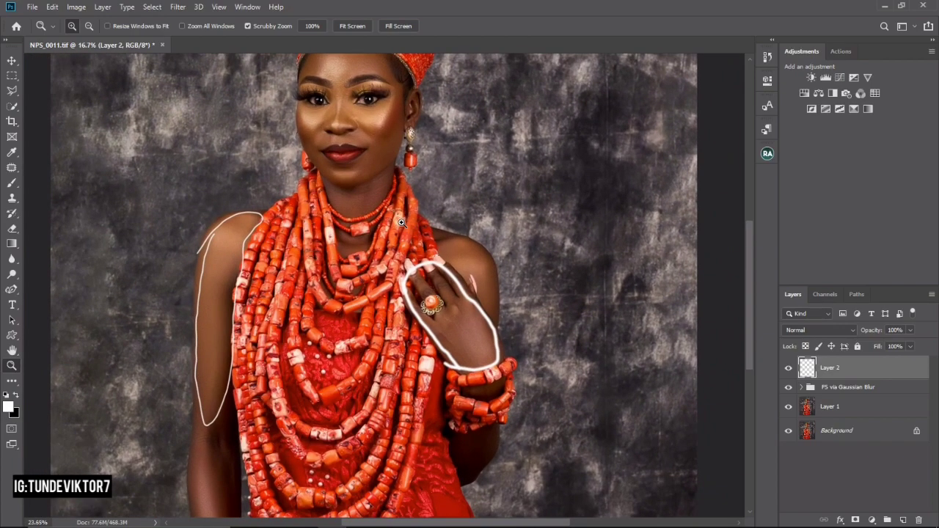
- Outline the neck in white, and delete the layer holding the marking strokes
key("b")
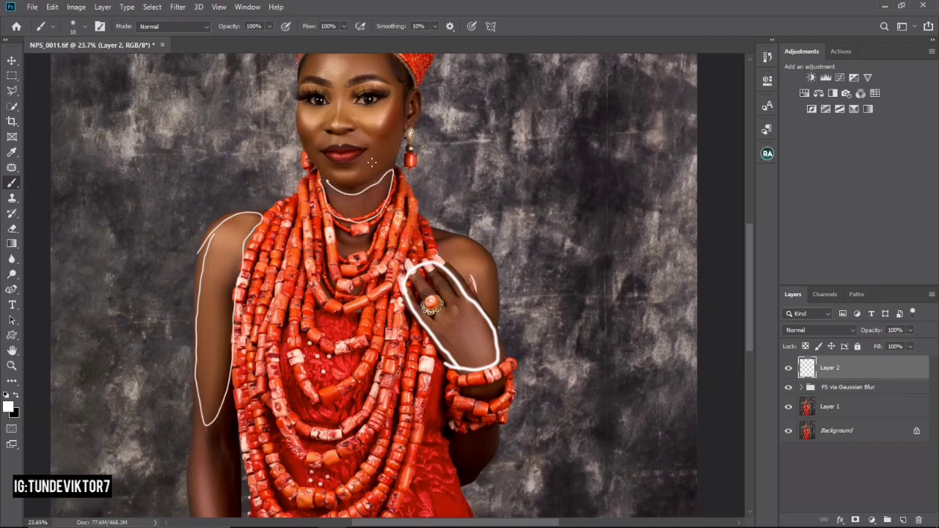
key("z")
left_click_drag(370, 147, 382, 147)
key("b")
key("z")
mouse_move(386, 210)
left_mouse_down()
mouse_move(353, 209)
mouse_move(328, 135)
left_mouse_up()
key("b")
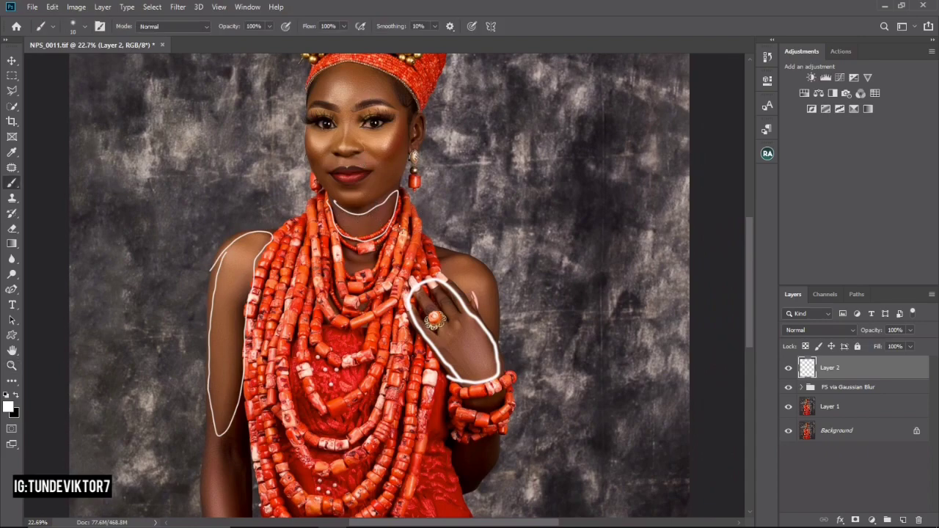
mouse_move(884, 370)
left_mouse_down()
mouse_move(884, 455)
mouse_move(919, 521)
left_mouse_up()
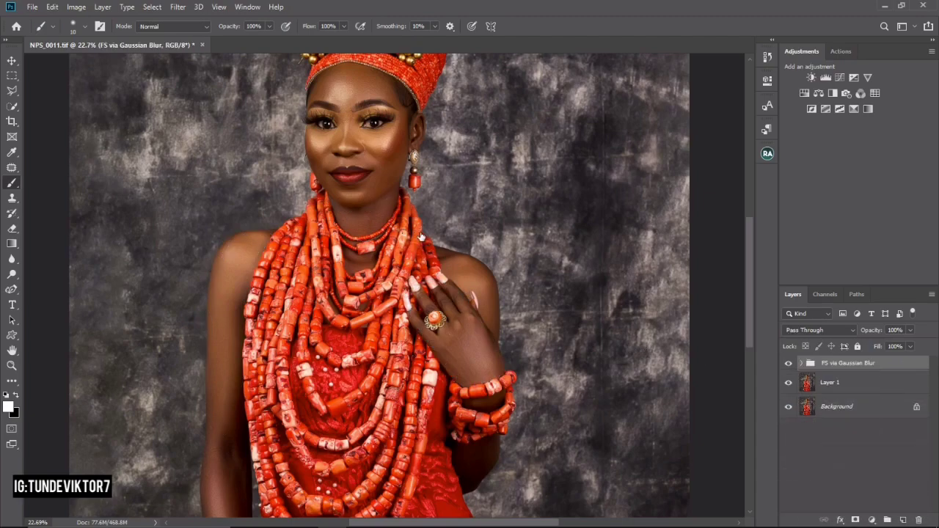
- Add a new layer above the FS via Gaussian Blur group and set its blend mode to Color
left_click_drag(442, 229, 396, 229)
left_click_drag(497, 262, 501, 262)
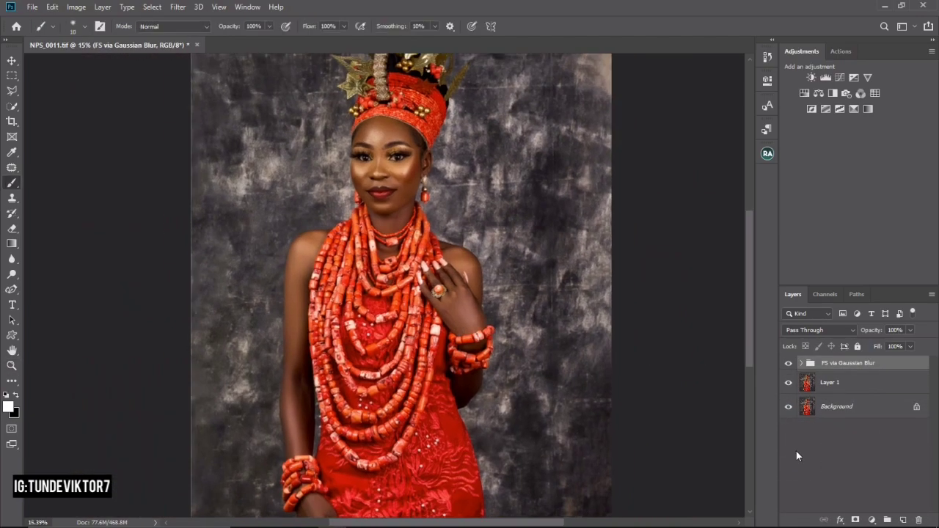
left_click(904, 520)
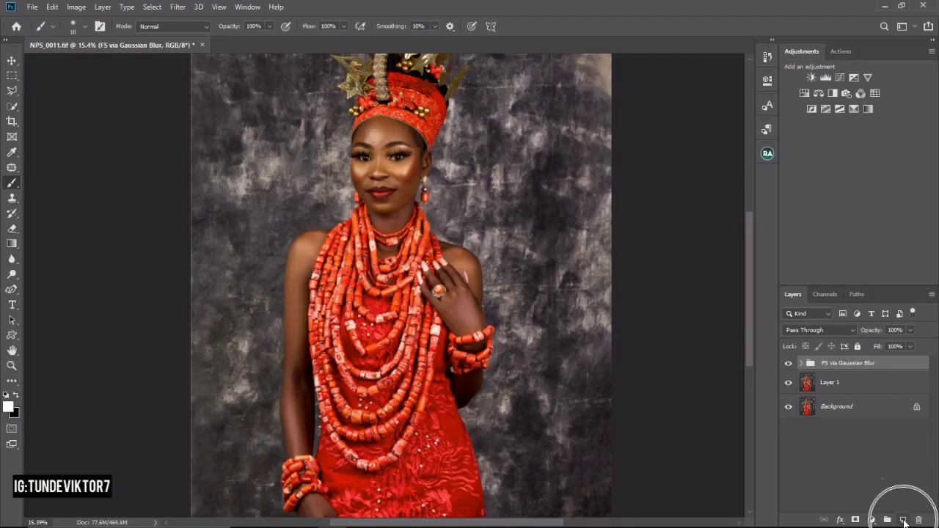
left_click(815, 329)
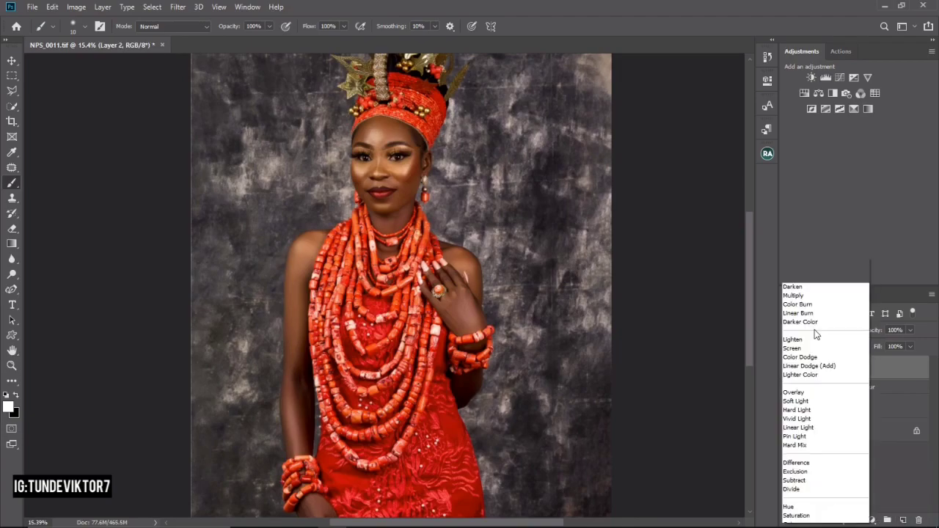
left_click(799, 511)
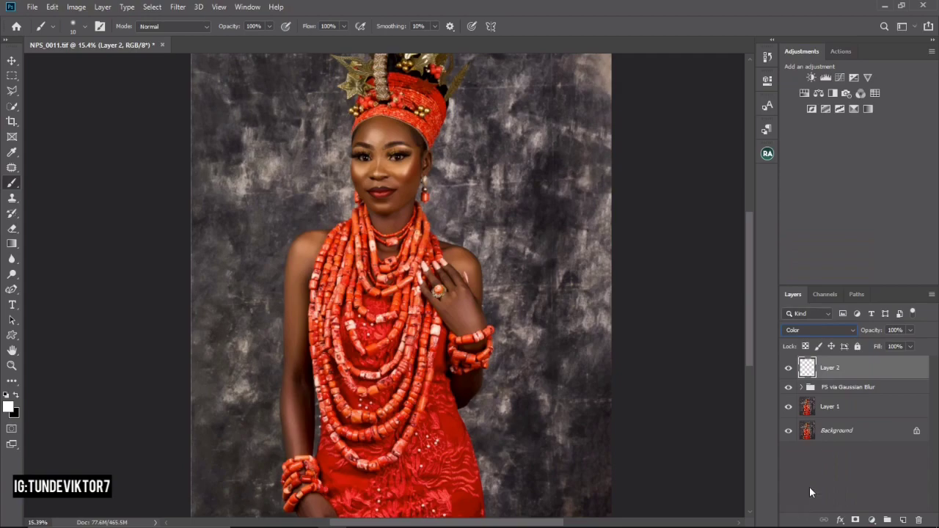
- Sample the warm skin tone from the cheek just under the eye as the Brush foreground color
key("z")
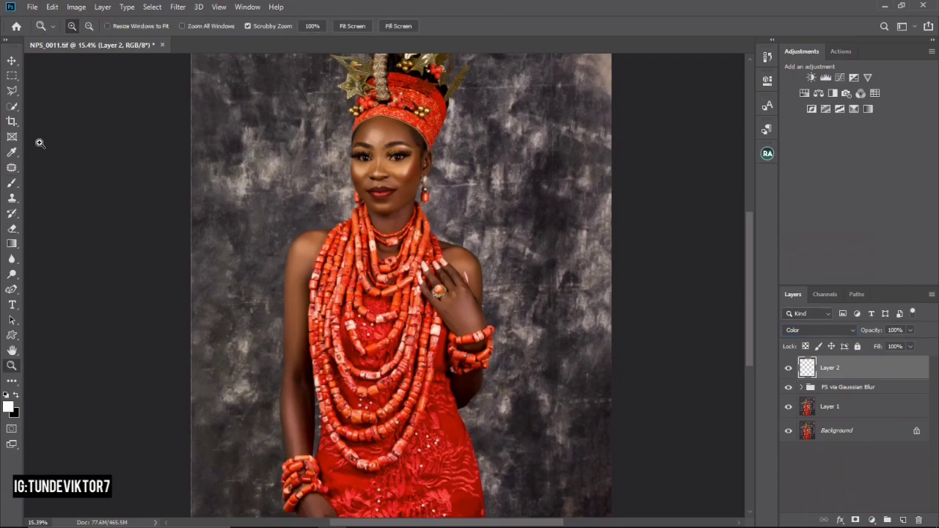
left_click_drag(380, 165, 427, 183)
key("b")
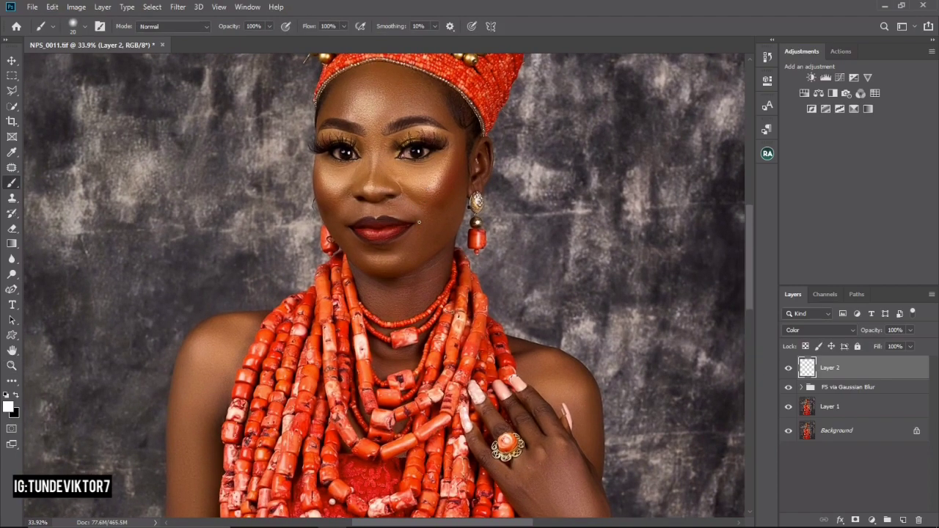
key("alt")
key("alt")
left_click(409, 166, "alt")
key("bracketright")
key("alt")
left_click(406, 163, "alt")
left_click(404, 164, "alt")
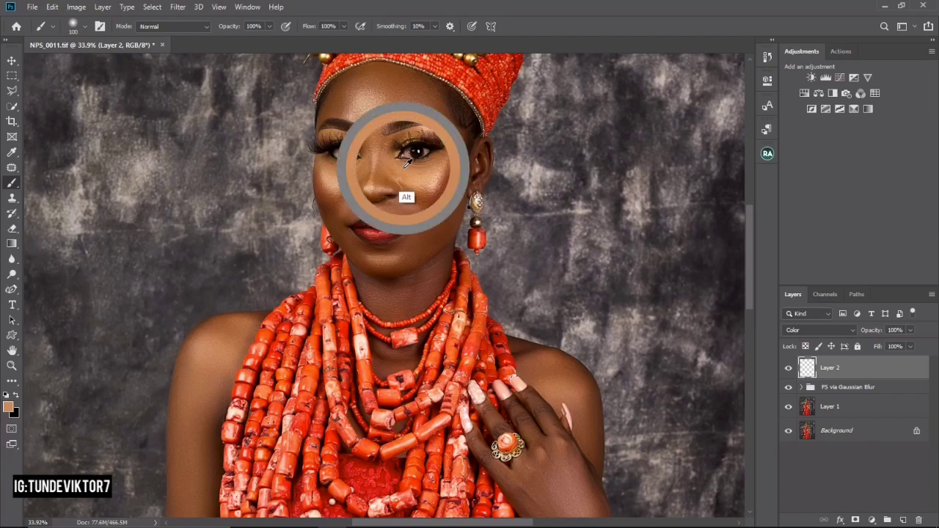
left_click(404, 164, "alt")
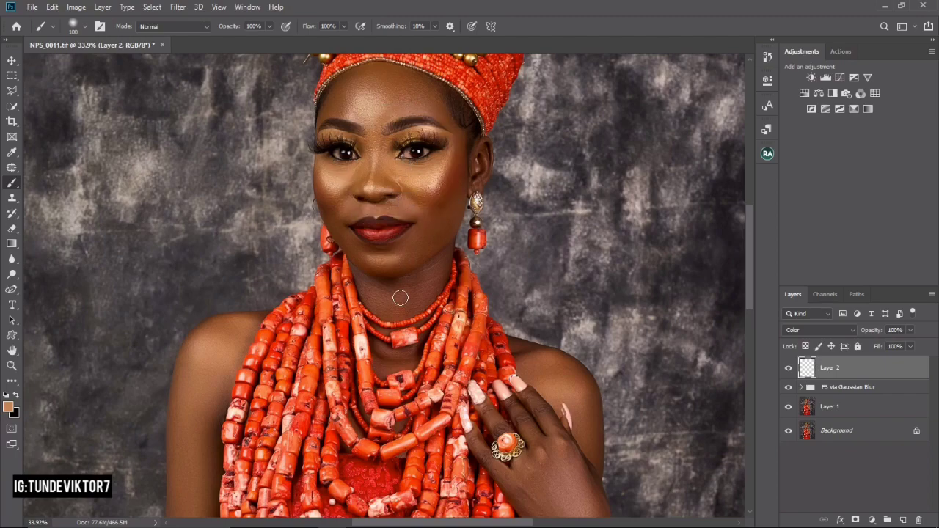
- Paint the sampled skin tone over the neck on the Color layer with a size 35 brush
key("bracketleft")
key("bracketleft")
key("bracketleft")
key("bracketright")
left_click_drag(439, 268, 411, 297)
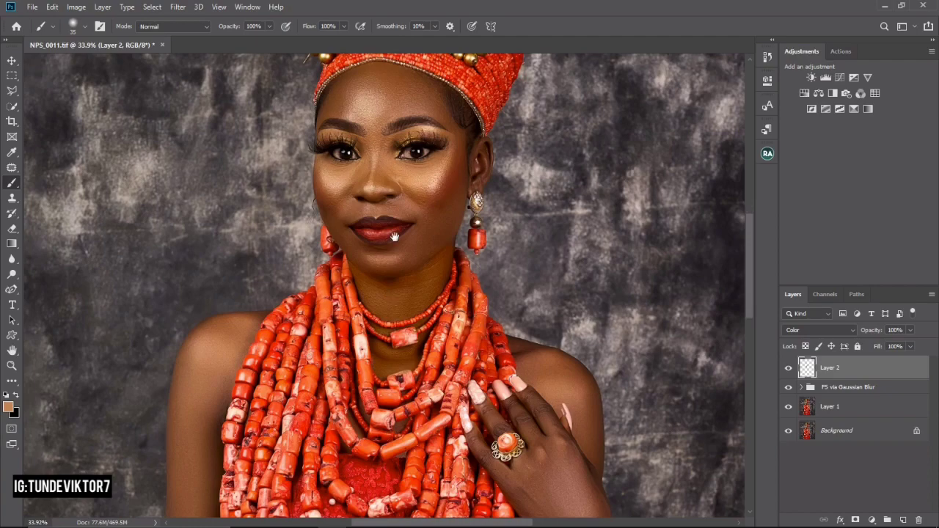
- Paint the sampled tone over the back of the raised hand at brush size 125 and its fingers at size 60
scroll(530, 281, "down", 5)
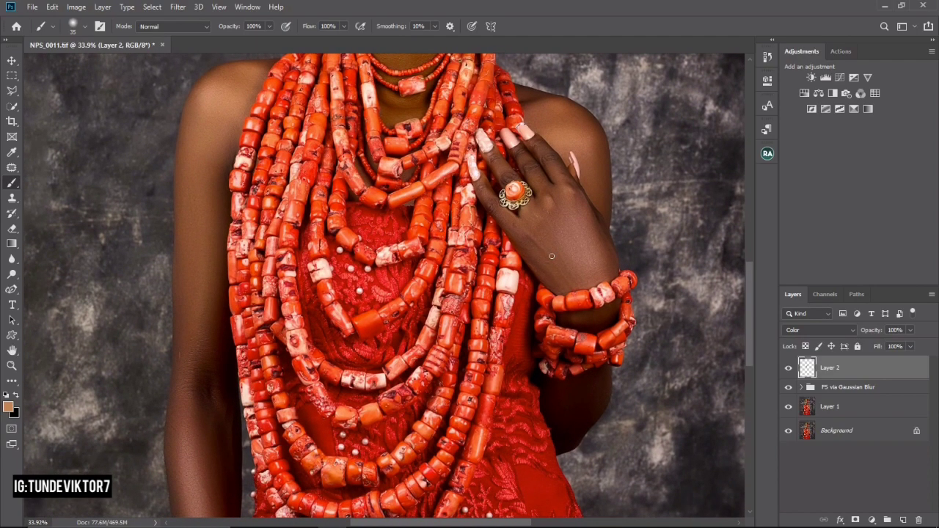
key("bracketright")
key("bracketright")
left_click_drag(564, 234, 570, 243)
left_click(554, 198)
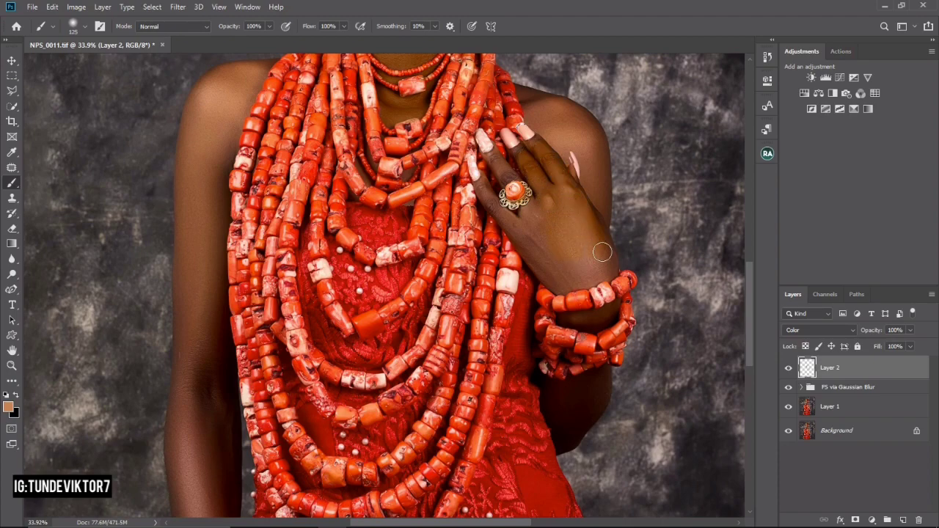
key("bracketleft")
key("bracketleft")
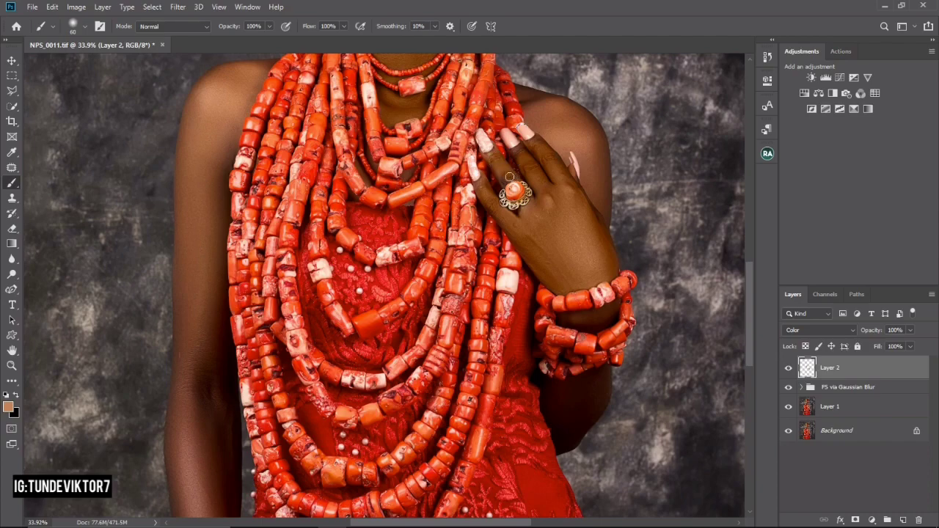
- Paint the sampled tone over the shoulder and upper arm behind the raised hand, adjusting the brush size to fit
key("bracketright")
key("bracketright")
key("bracketright")
key("bracketleft")
key("bracketleft")
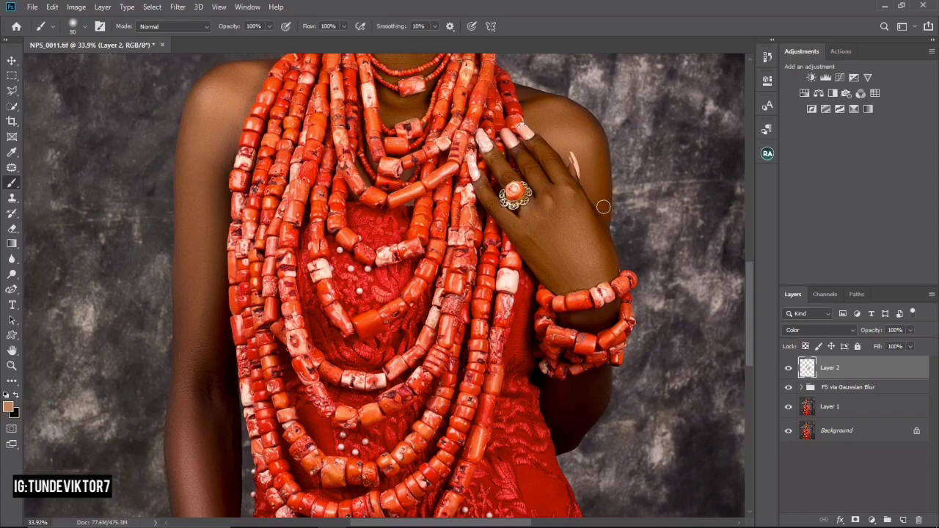
- Paint the sampled tone down the opposite shoulder and upper arm with brush sizes 175 and 200
key("bracketright")
key("bracketright")
key("bracketright")
key("bracketright")
key("bracketright")
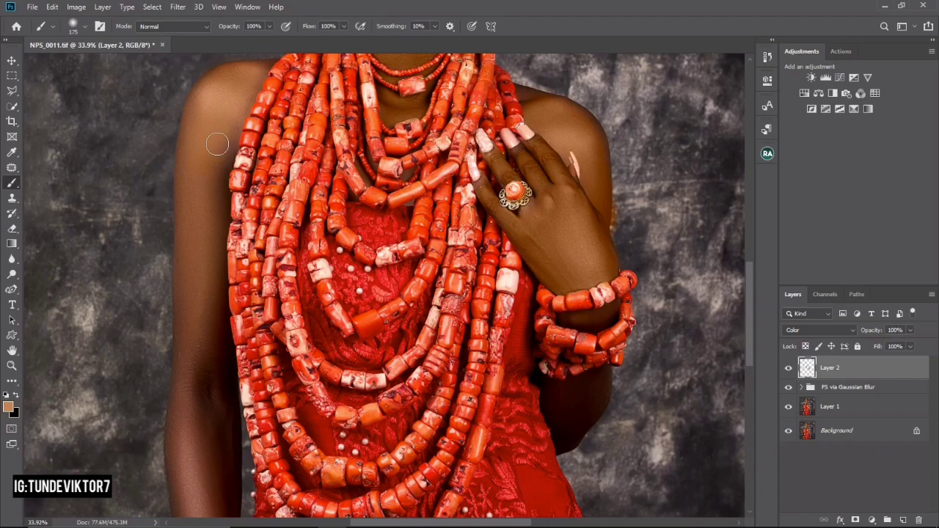
key("bracketleft")
key("bracketright")
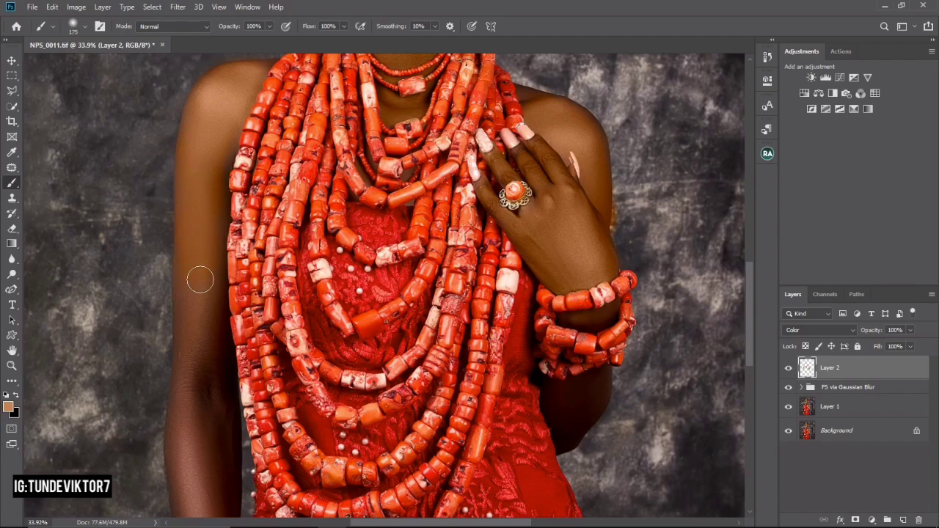
key("bracketright")
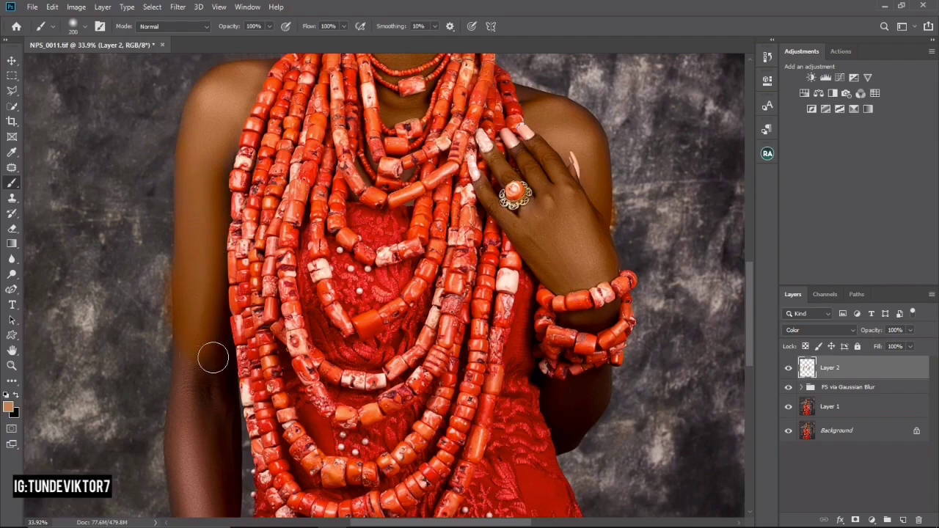
- Erase the painted color that spills onto the backdrop along the outer edge of the upper arm
key("bracketleft")
key("bracketleft")
key("e")
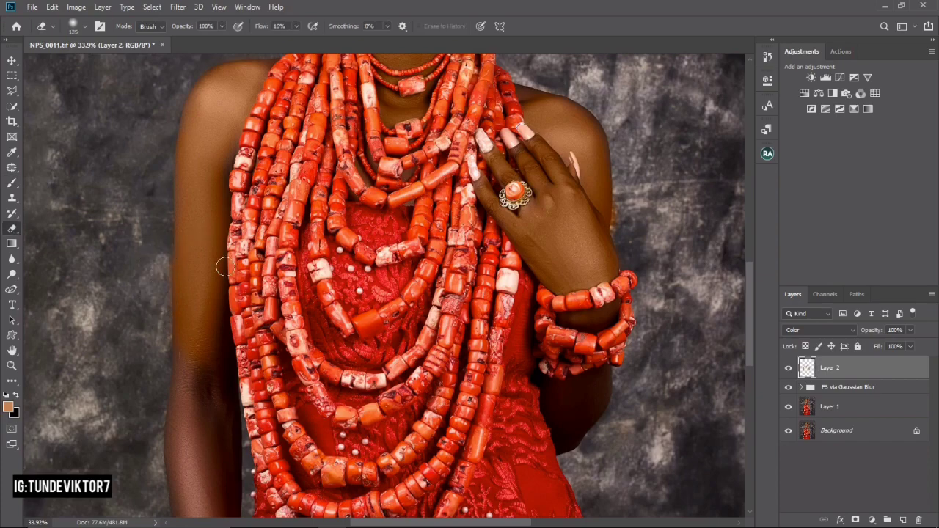
key("v")
- Paint the sampled tone over the elbow and forearm down to the bracelets with a size 150 brush
key("b")
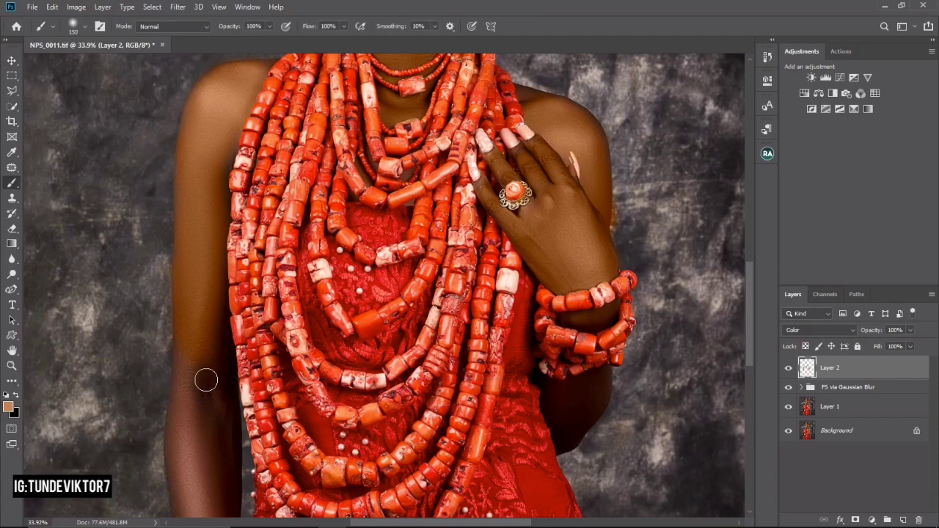
key("z")
left_click_drag(205, 380, 178, 364)
mouse_move(214, 394)
left_mouse_down()
mouse_move(269, 249)
mouse_move(231, 266)
mouse_move(225, 284)
mouse_move(229, 245)
mouse_move(224, 257)
mouse_move(221, 243)
mouse_move(225, 269)
mouse_move(251, 292)
mouse_move(225, 224)
mouse_move(254, 349)
mouse_move(249, 320)
mouse_move(250, 379)
mouse_move(235, 398)
mouse_move(225, 379)
mouse_move(228, 393)
mouse_move(228, 326)
mouse_move(232, 401)
mouse_move(217, 283)
left_mouse_up()
key("b")
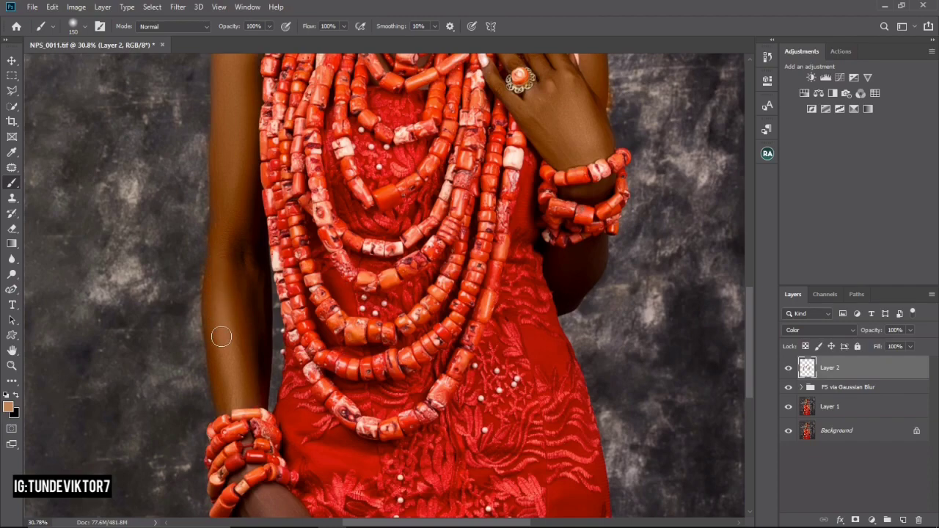
- Paint the sampled tone over the lowered hand and the skin between its bracelets, reducing the brush to size 45
mouse_move(267, 333)
left_mouse_down()
mouse_move(261, 111)
mouse_move(273, 322)
mouse_move(264, 285)
mouse_move(254, 290)
mouse_move(254, 322)
mouse_move(243, 309)
mouse_move(261, 357)
mouse_move(269, 326)
mouse_move(276, 341)
mouse_move(255, 280)
mouse_move(289, 285)
left_mouse_up()
key("bracketleft")
key("bracketleft")
key("bracketleft")
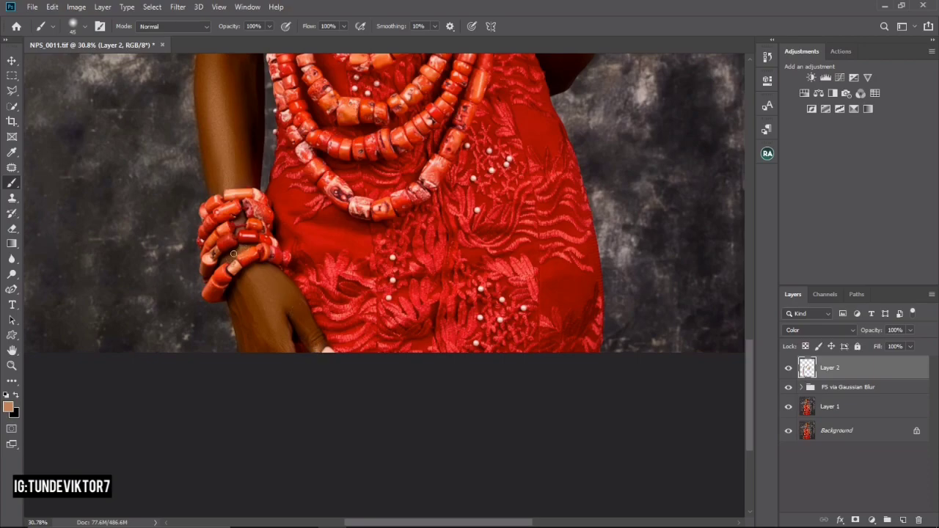
- Apply a Gaussian Blur with a 5-pixel radius to the painted Color layer
left_click_drag(366, 249, 428, 249)
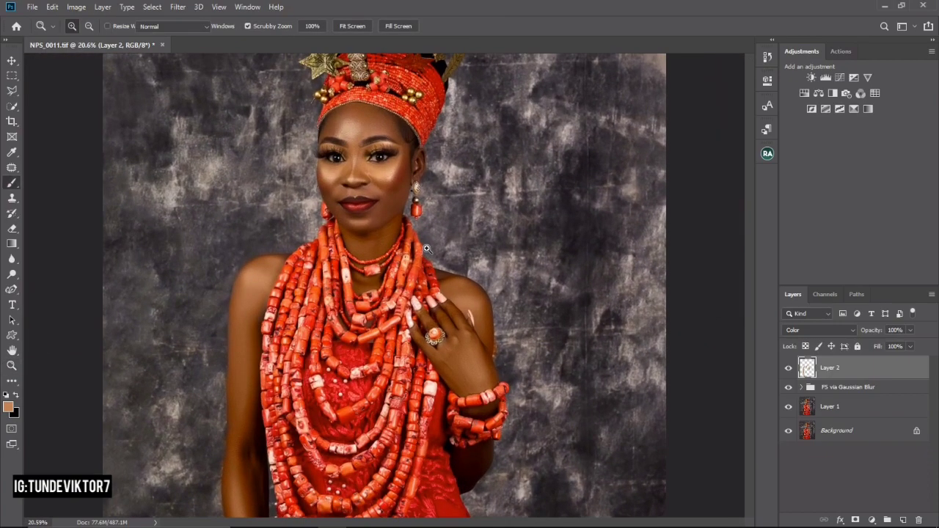
left_click(180, 11)
mouse_move(286, 140)
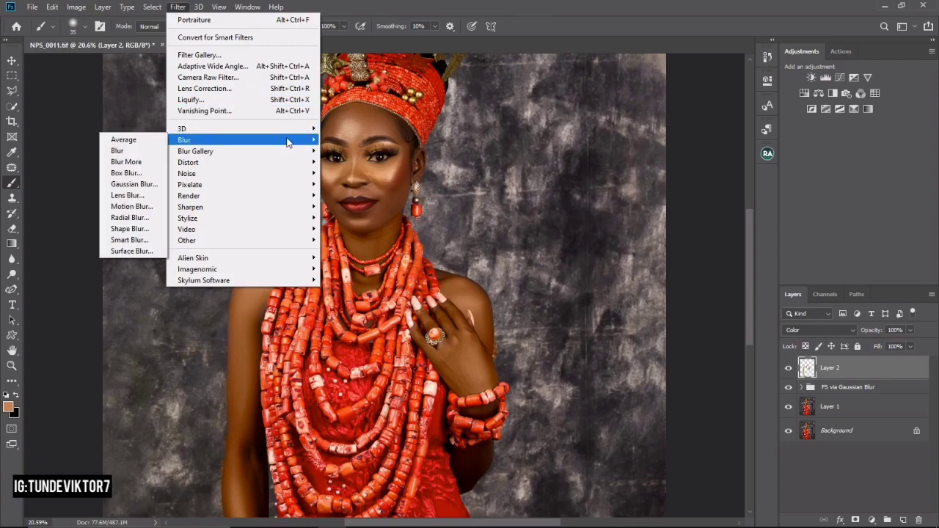
left_click(137, 185)
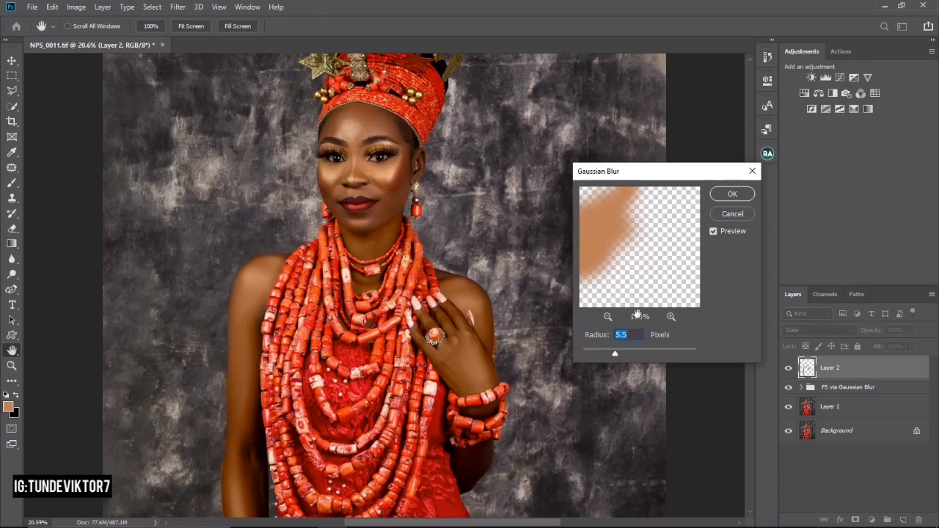
key("BackSpace")
type("5")
left_click(734, 194)
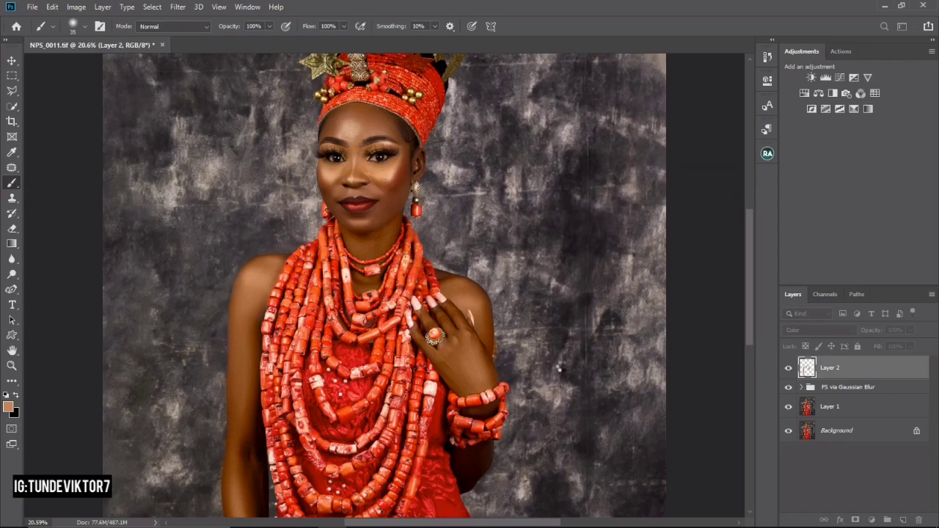
- Erase the painted color spilling onto the backdrop beside the raised hand and arm with a size 60 eraser
key("ctrl+space")
left_click_drag(509, 356, 564, 357)
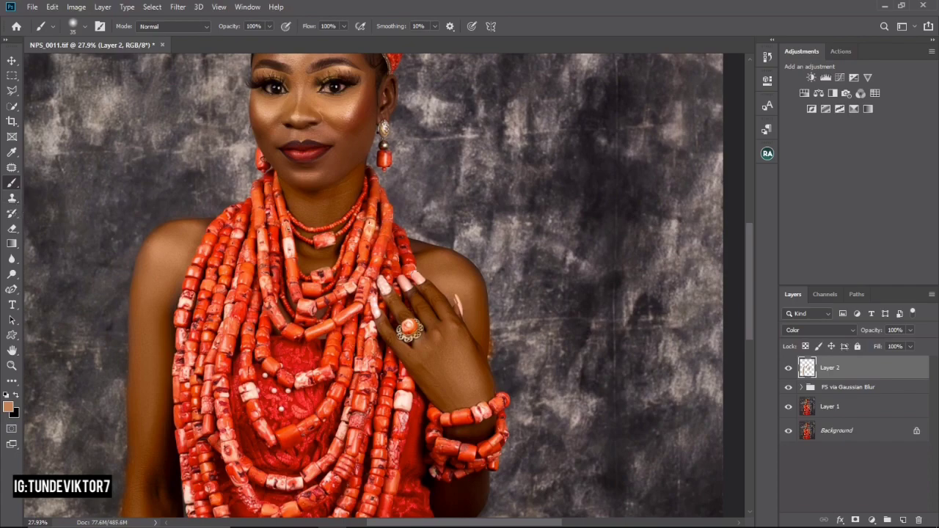
key("e")
key("ctrl+space")
left_click_drag(505, 355, 559, 355)
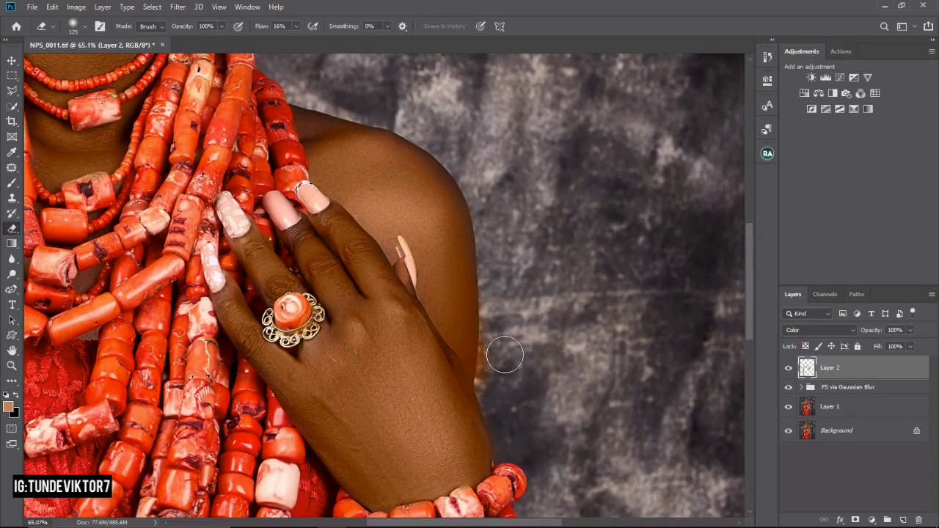
key("bracketleft")
key("bracketleft")
key("bracketleft")
key("bracketleft")
key("bracketleft")
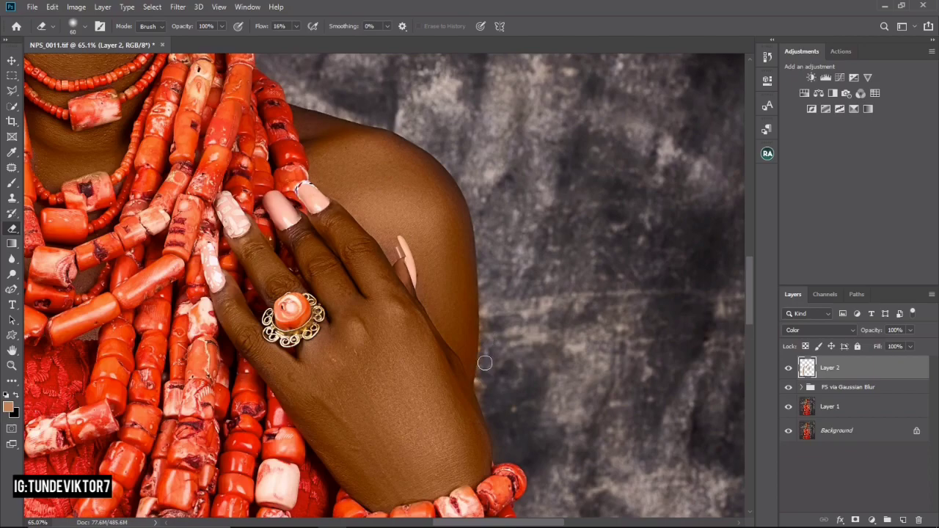
- Erase the color spill along the outer edge of the lowered arm, from upper arm to bracelets, with a size 50 eraser
key("z")
left_click_drag(517, 361, 425, 351)
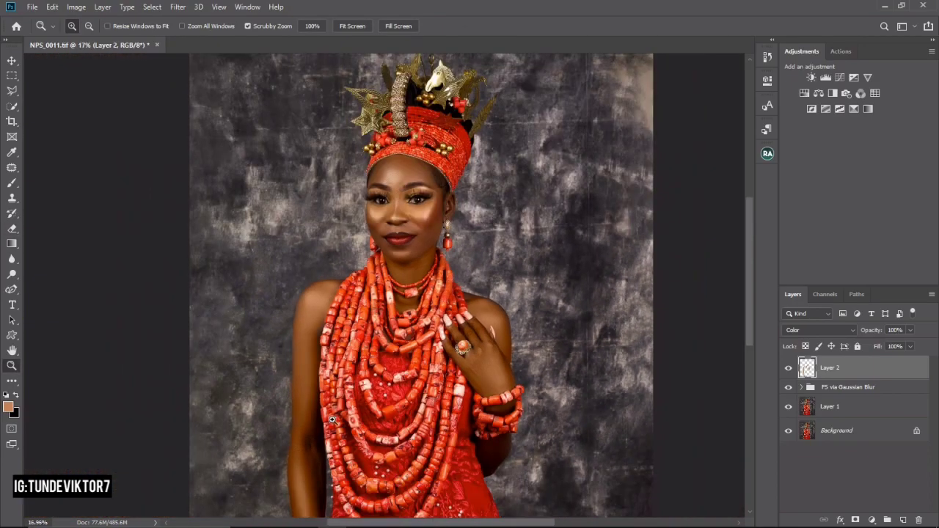
key("z")
mouse_move(299, 401)
left_mouse_down()
mouse_move(323, 374)
mouse_move(342, 245)
left_mouse_up()
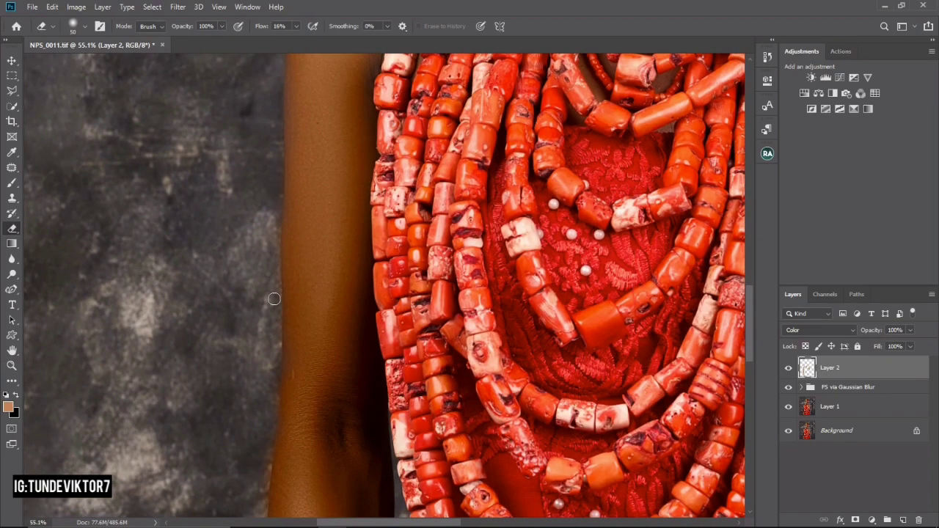
left_click_drag(365, 359, 380, 96)
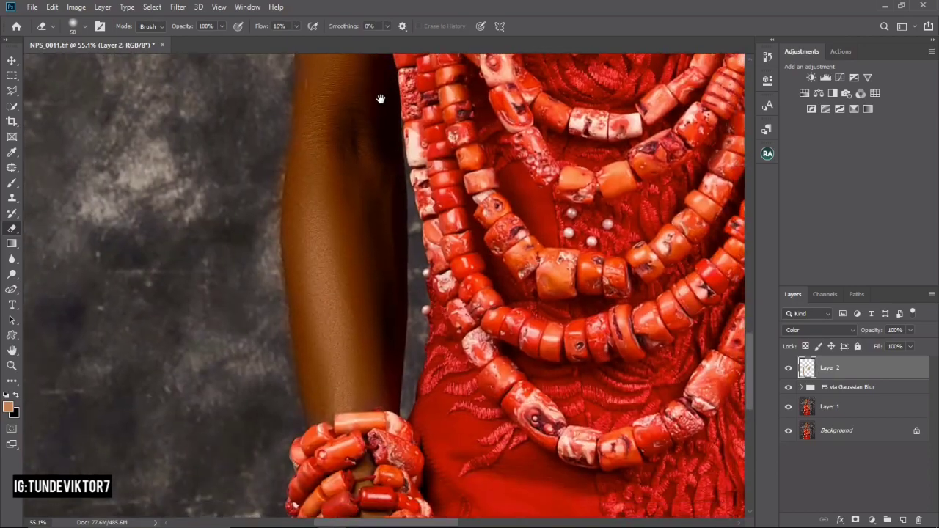
left_click_drag(438, 268, 405, 242)
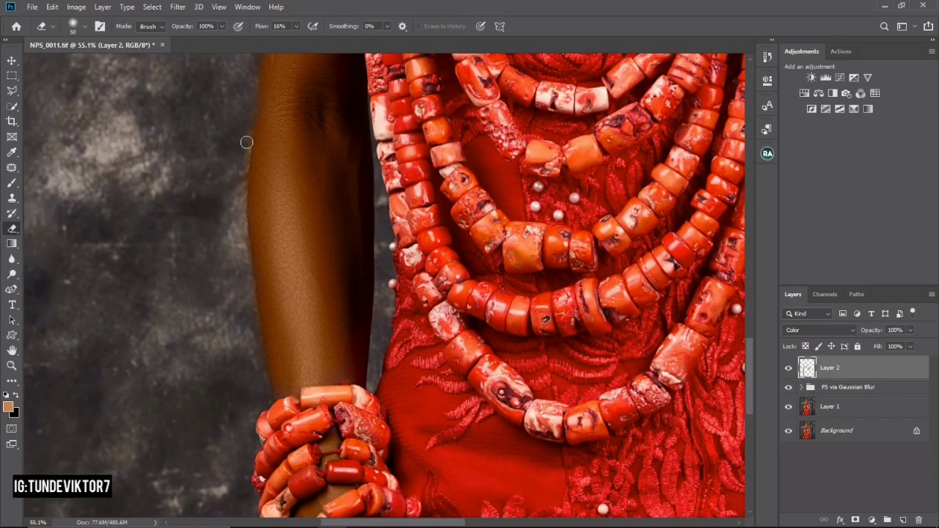
- Set the opacity of the painted Color layer to 20%
key("z")
left_click_drag(262, 298, 411, 343)
key("z")
scroll(411, 342, "up", 1)
key("e")
left_click_drag(910, 335, 890, 345)
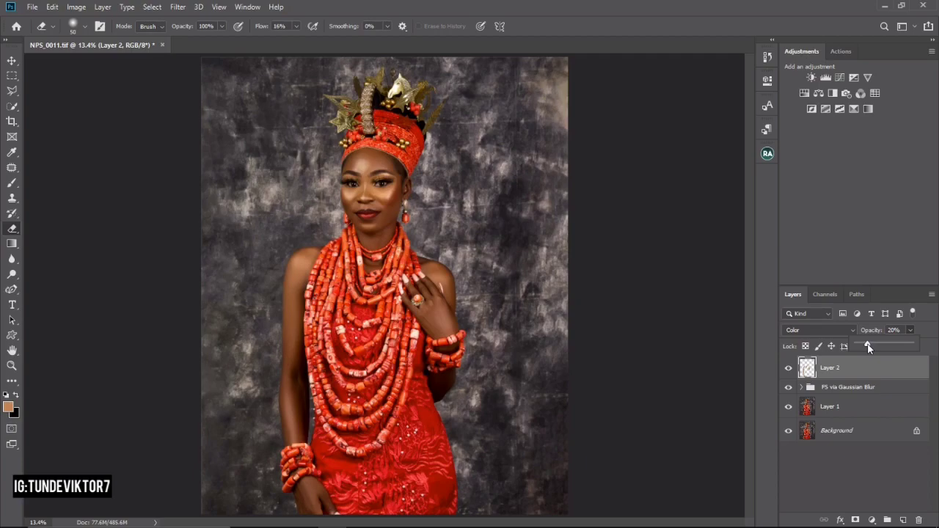
- Compare the skin tones of face, arms and hand with the painted Color layer hidden and shown
key("z")
mouse_move(439, 318)
left_mouse_down()
mouse_move(462, 319)
mouse_move(446, 314)
left_mouse_up()
scroll(447, 315, "down", 1)
key("e")
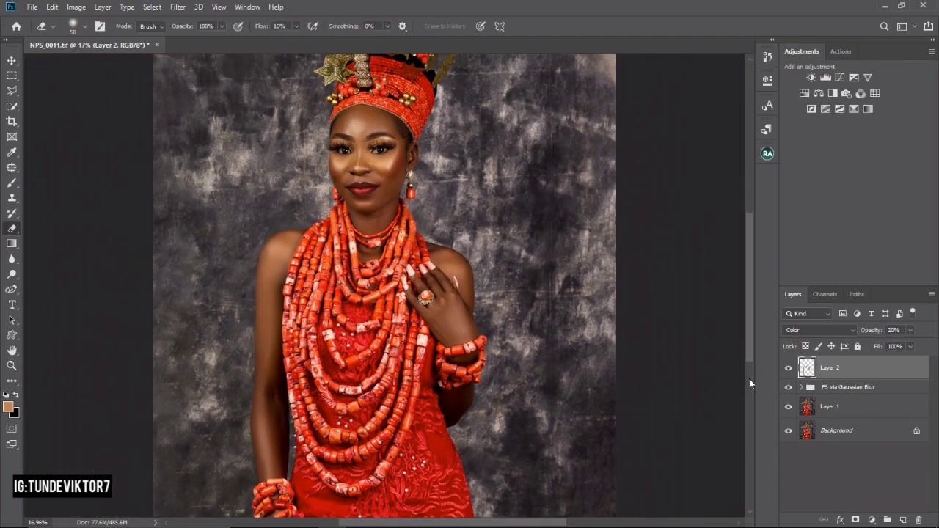
left_click(789, 369)
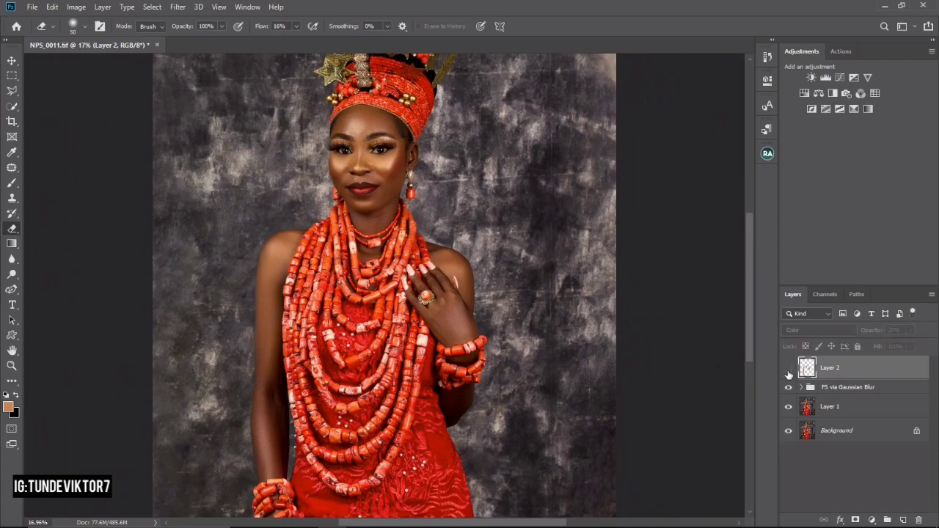
key("z")
scroll(459, 349, "up", 5)
key("e")
left_click(789, 368)
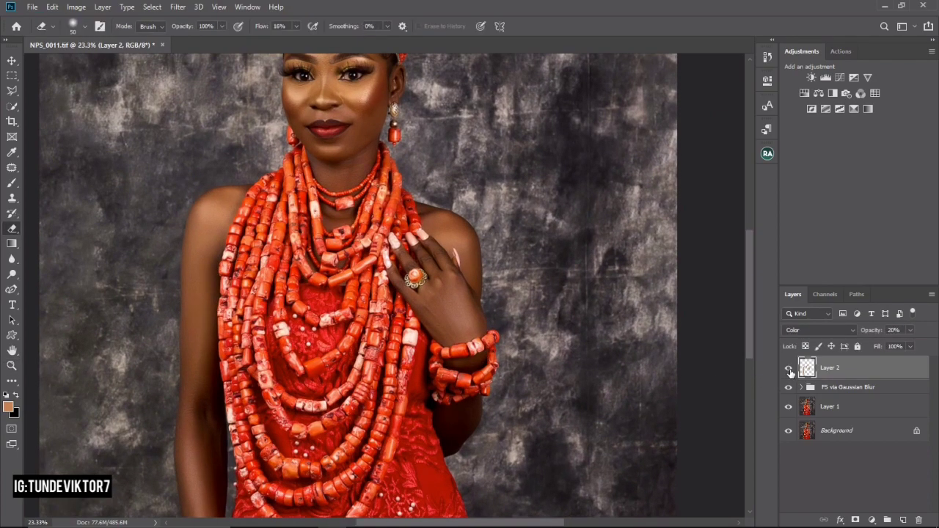
left_click(789, 369)
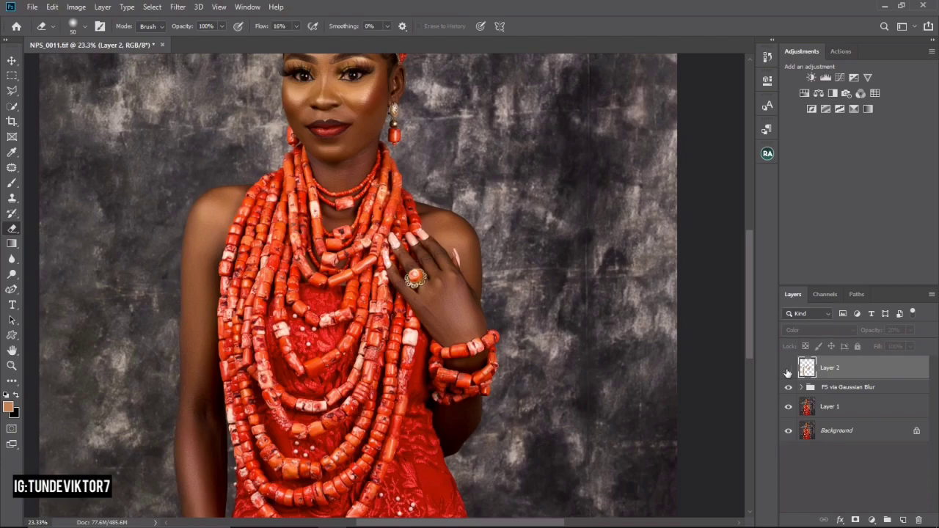
left_click(788, 368)
key("z")
left_click_drag(457, 290, 381, 296)
key("e")
key("z")
scroll(389, 287, "down", 2)
scroll(389, 286, "up", 3)
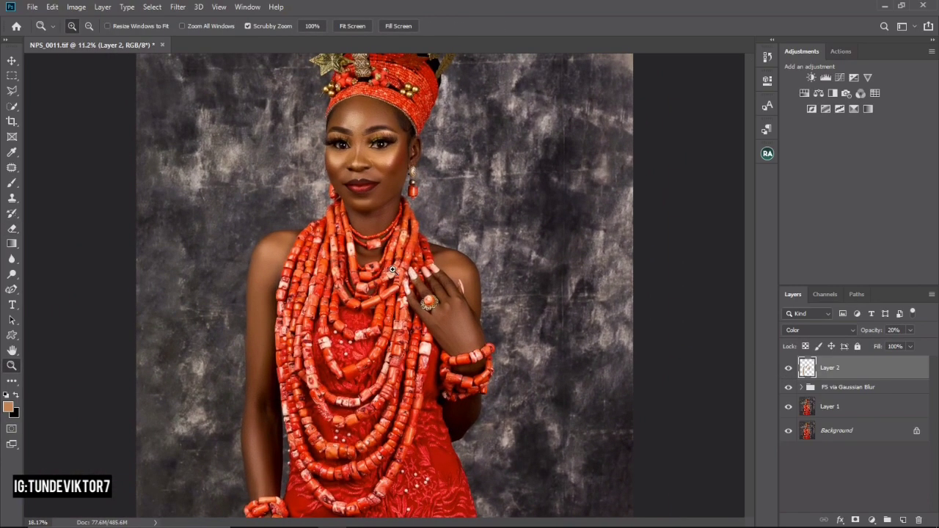
key("e")
left_click(789, 369)
left_click(789, 370)
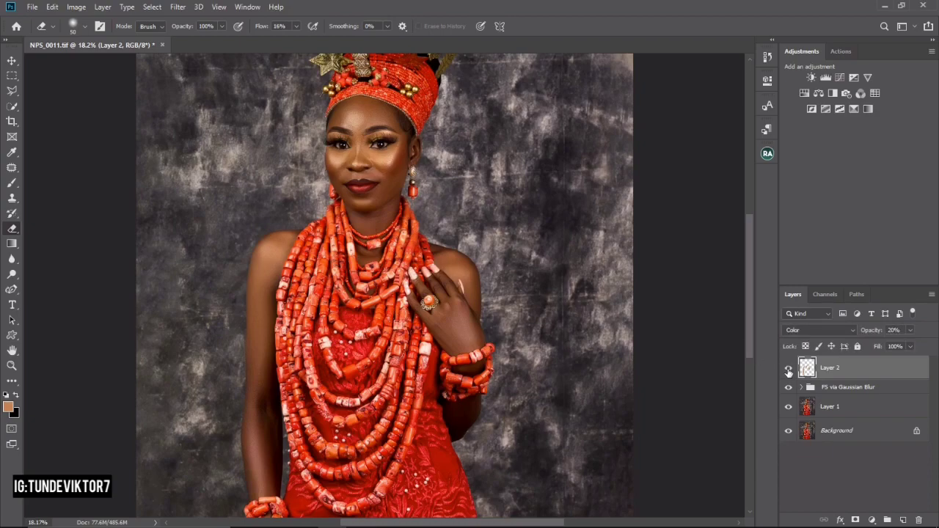
- Set the painted Color layer's opacity to 16%
key("z")
mouse_move(449, 291)
left_mouse_down()
mouse_move(492, 311)
mouse_move(474, 301)
left_mouse_up()
key("e")
key("e")
left_click(910, 330)
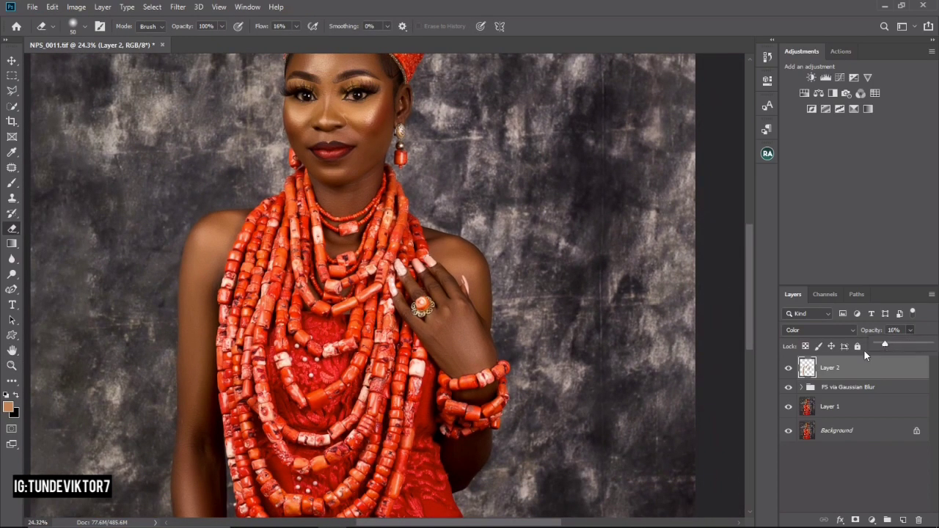
- Examine how the neck, arm and hand tones match the face, comparing with the Color layer hidden and shown
key("z")
scroll(388, 318, "down", 3)
scroll(387, 317, "up", 2)
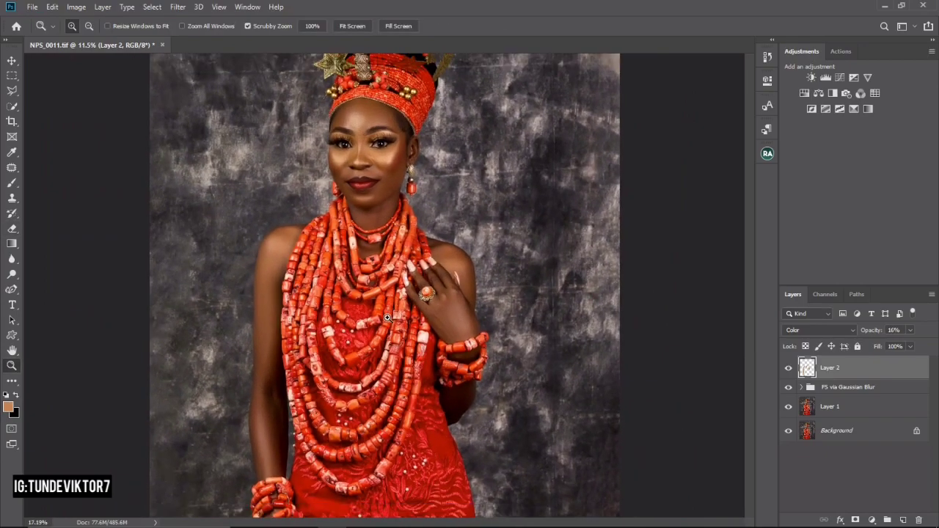
scroll(388, 317, "up", 3)
key("e")
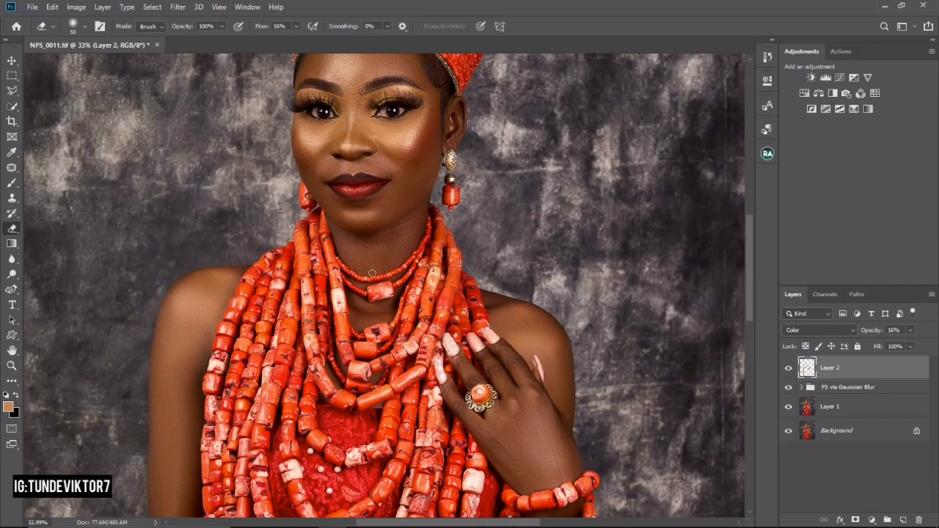
key("z")
scroll(400, 210, "down", 2)
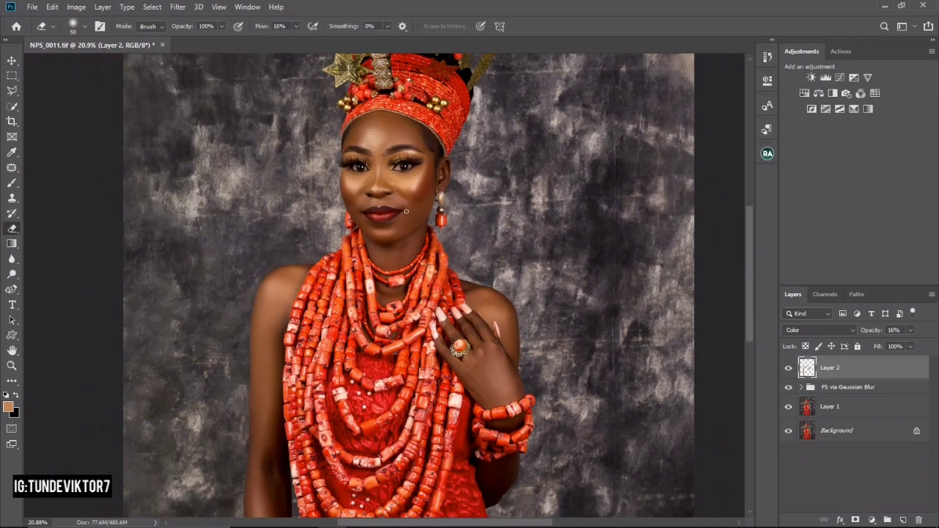
scroll(411, 242, "up", 2)
scroll(412, 254, "down", 2)
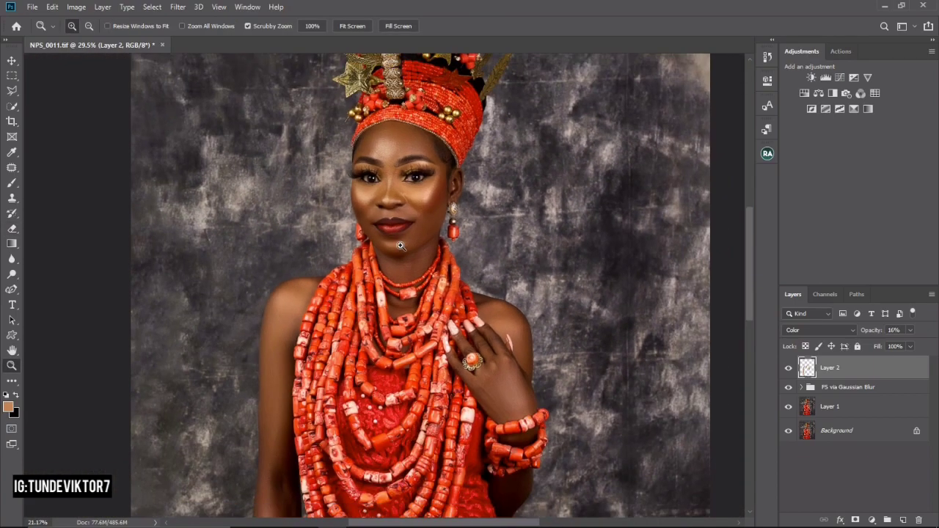
scroll(411, 257, "down", 2)
scroll(415, 258, "up", 1)
key("e")
key("z")
scroll(430, 253, "up", 2)
scroll(433, 249, "down", 1)
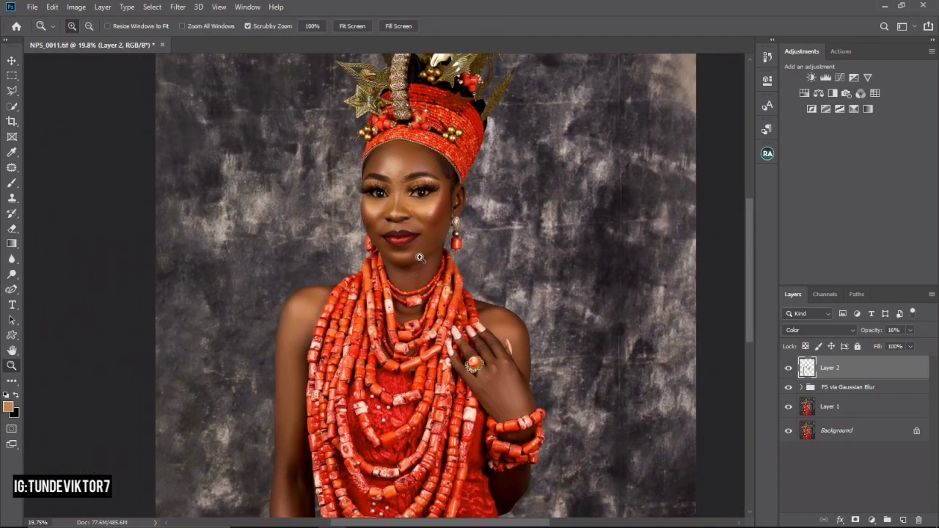
scroll(433, 262, "up", 2)
key("e")
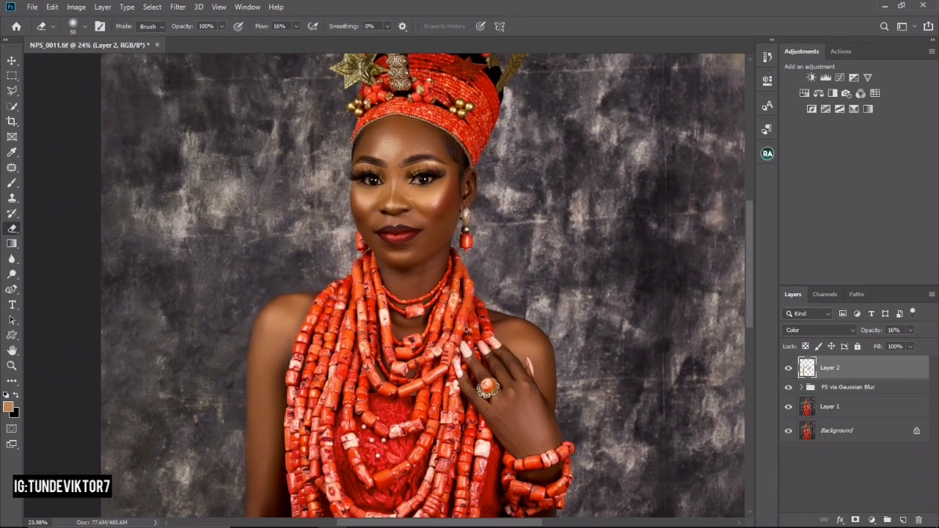
key("z")
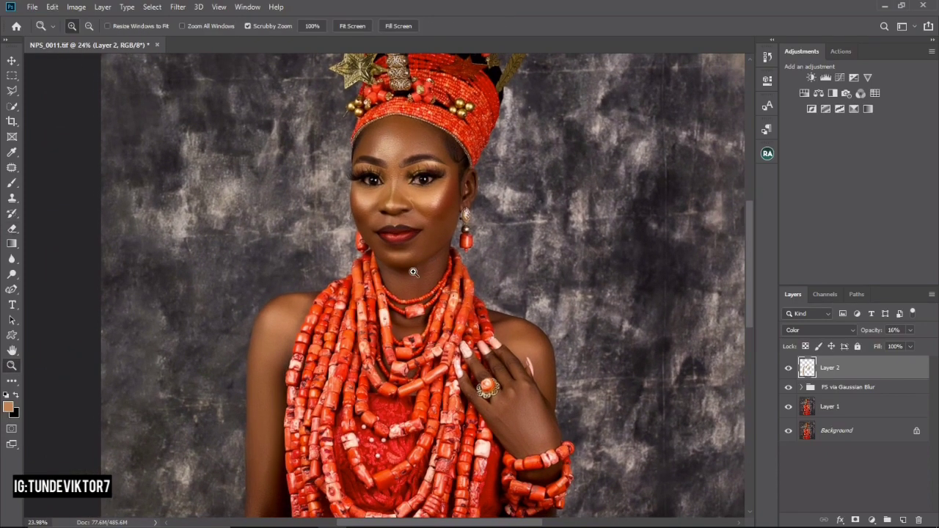
scroll(422, 264, "up", 2)
key("e")
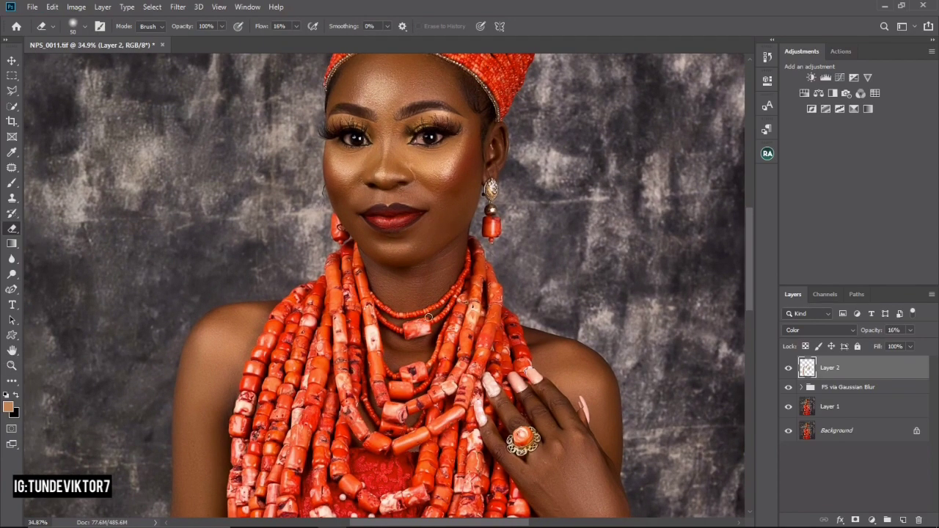
left_click(789, 368)
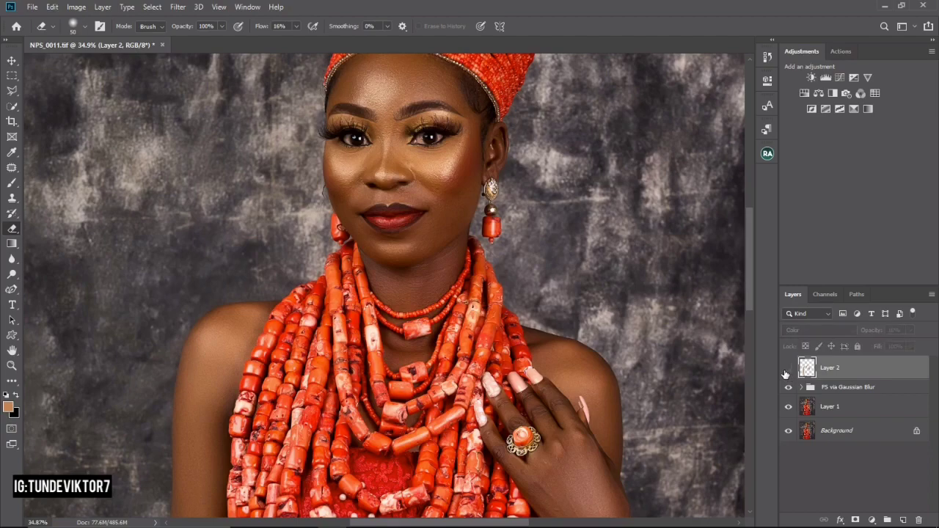
left_click(789, 369)
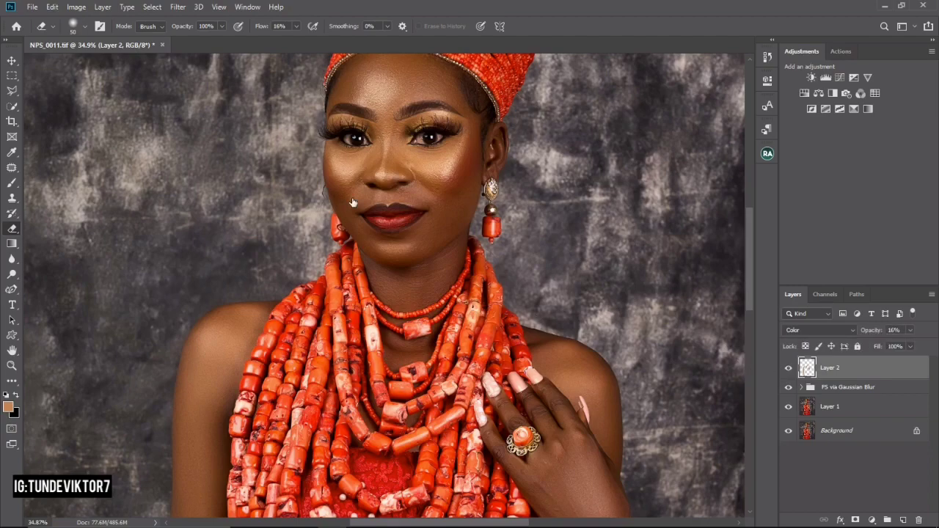
key("ctrl+space")
left_click_drag(486, 292, 490, 248)
key("ctrl+space")
left_click(490, 249)
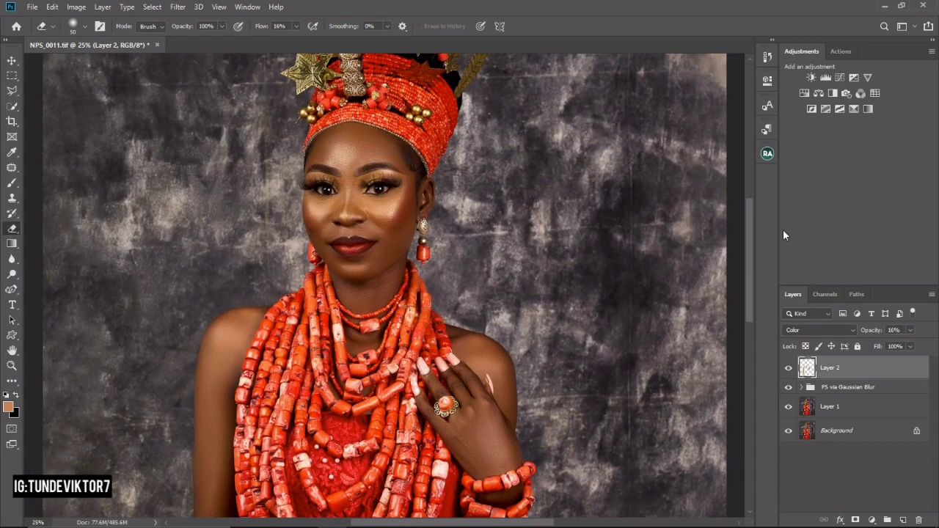
- Create a curves-based Dodge & Burn group with the Retouching Academy tools and delete its Visual Aid group
key("ctrl+space")
mouse_move(385, 200)
left_mouse_down()
mouse_move(424, 200)
mouse_move(395, 200)
left_mouse_up()
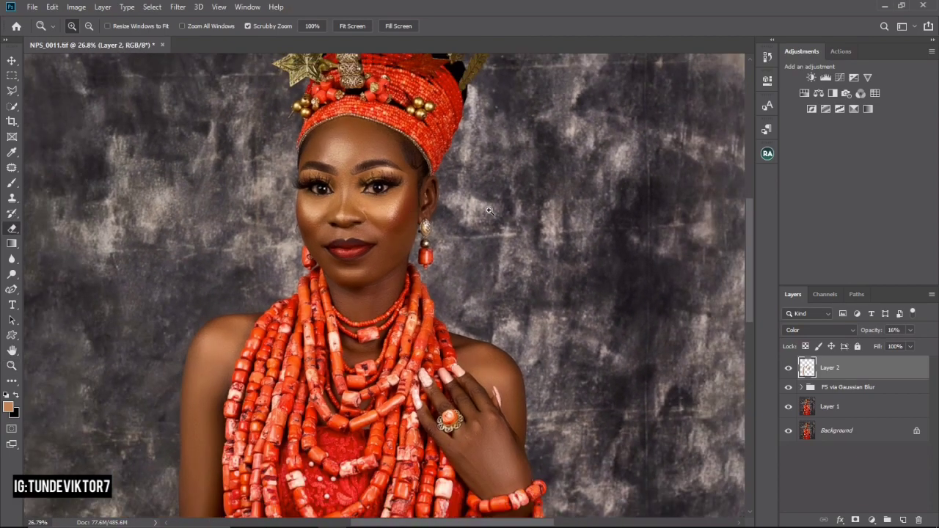
left_click(767, 155)
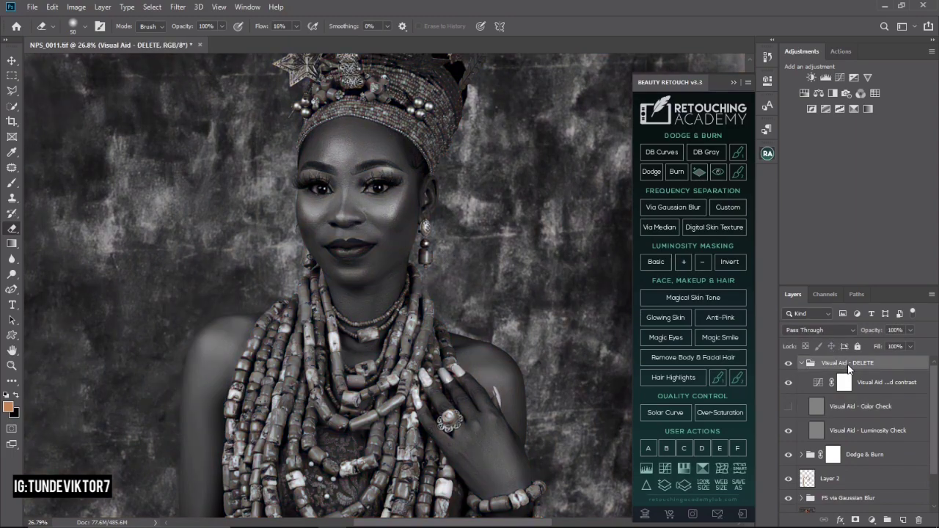
key("Delete")
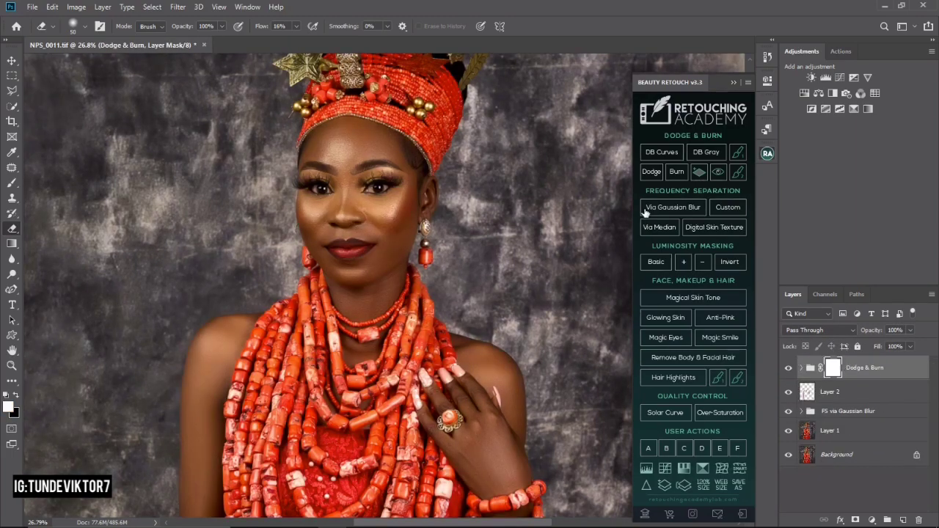
left_click(733, 82)
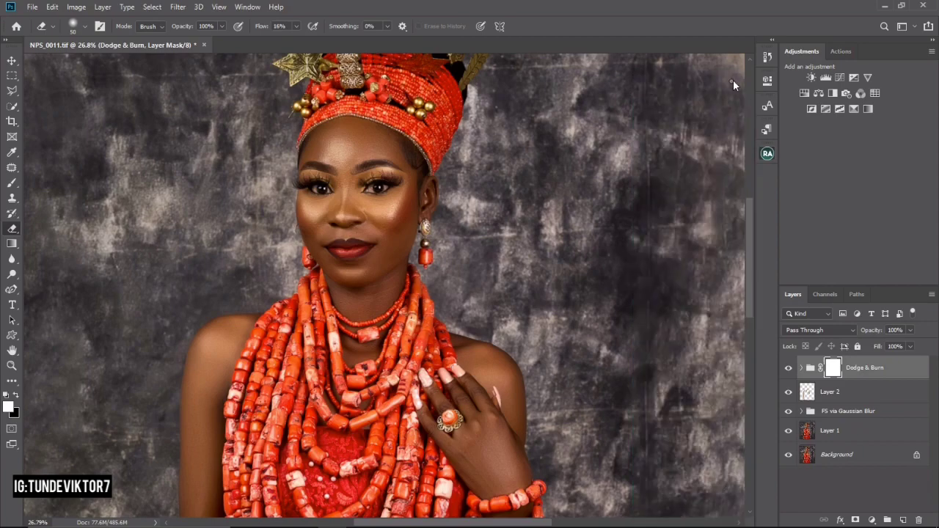
- Select the Dodge Curve layer inside the Dodge & Burn group and set the Brush flow to 4%
left_click(810, 373)
left_click(873, 392)
left_click(13, 184)
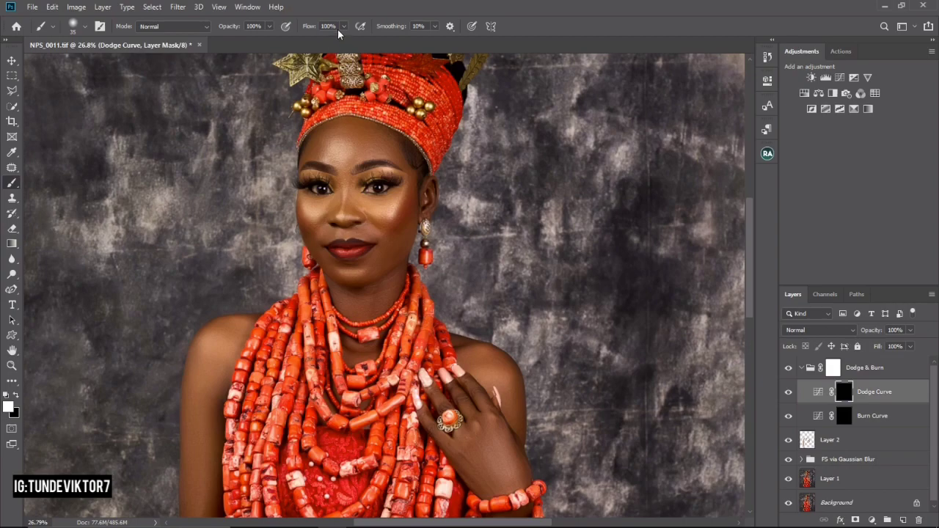
left_click(343, 27)
left_click(334, 26)
scroll(360, 172, "up", 3)
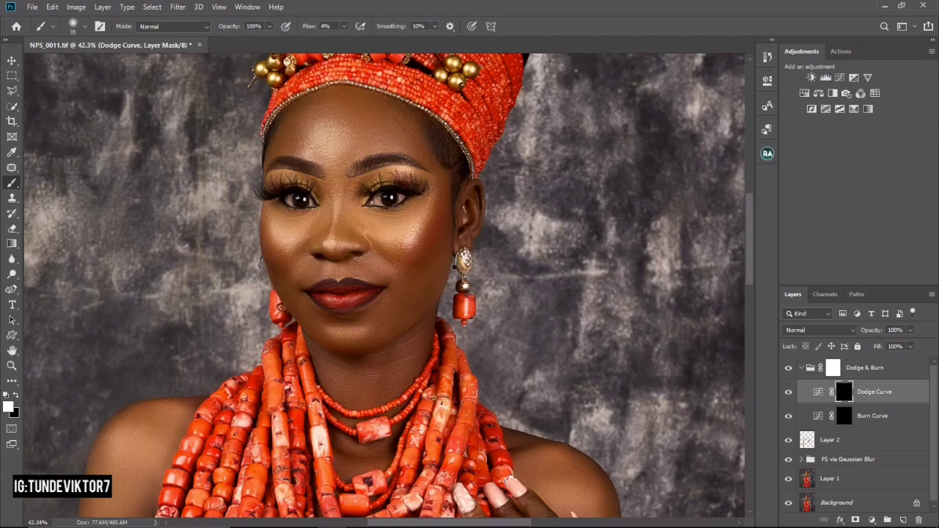
- Hide the frequency separation group and paint white on the Dodge Curve mask over the facial highlights, varying the brush size
left_click(789, 460)
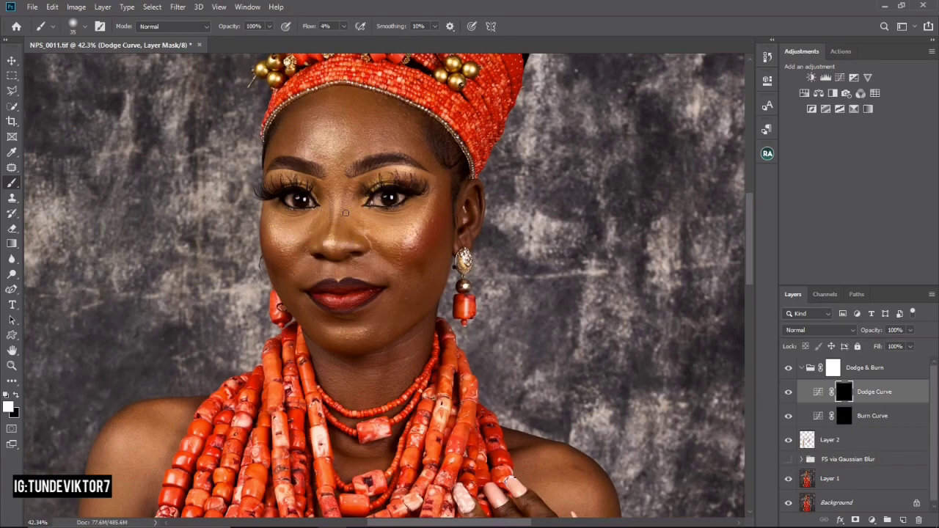
key("bracketright")
key("bracketright")
key("bracketright")
key("bracketleft")
key("bracketleft")
key("bracketright")
key("bracketright")
key("bracketleft")
key("bracketleft")
key("bracketleft")
key("bracketleft")
- Paint white on the Burn Curve mask over the shadow areas of the face, varying the brush size around 100
left_click(846, 417)
key("bracketright")
key("bracketright")
key("bracketright")
key("bracketright")
key("bracketright")
key("bracketright")
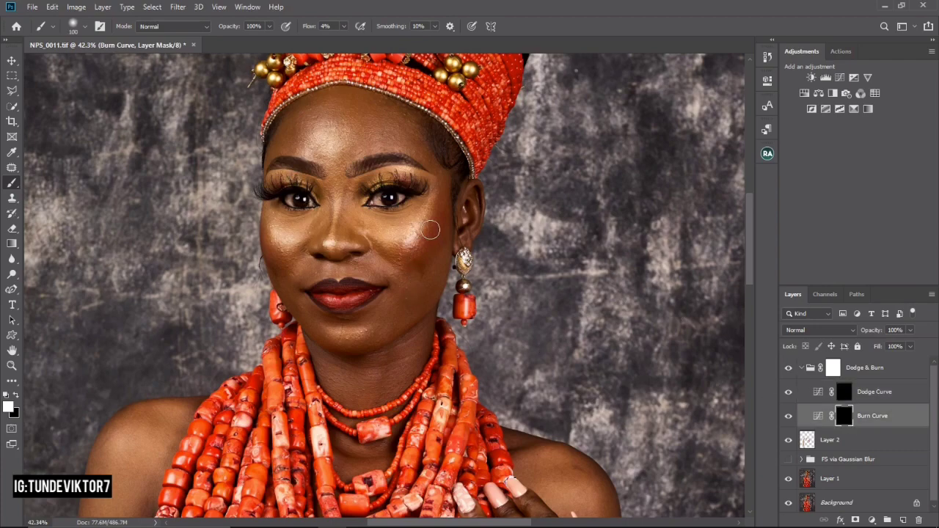
key("bracketleft")
key("bracketleft")
key("bracketleft")
key("bracketleft")
key("bracketright")
key("bracketright")
key("bracketright")
key("bracketright")
key("bracketright")
key("bracketleft")
key("bracketleft")
key("bracketleft")
key("bracketleft")
- Paint white on the Dodge Curve mask over the arm and hand highlights, with a soft brush of about 175
key("z")
left_click_drag(430, 335, 438, 187)
key("alt+bracketright")
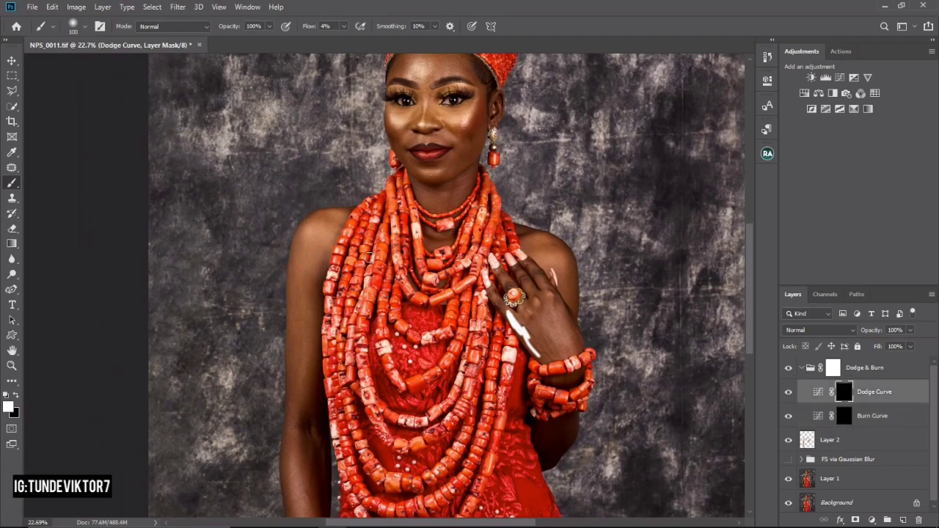
key("bracketright")
key("bracketright")
key("bracketright")
left_click_drag(492, 340, 517, 146)
key("bracketleft")
key("bracketleft")
key("bracketleft")
key("bracketleft")
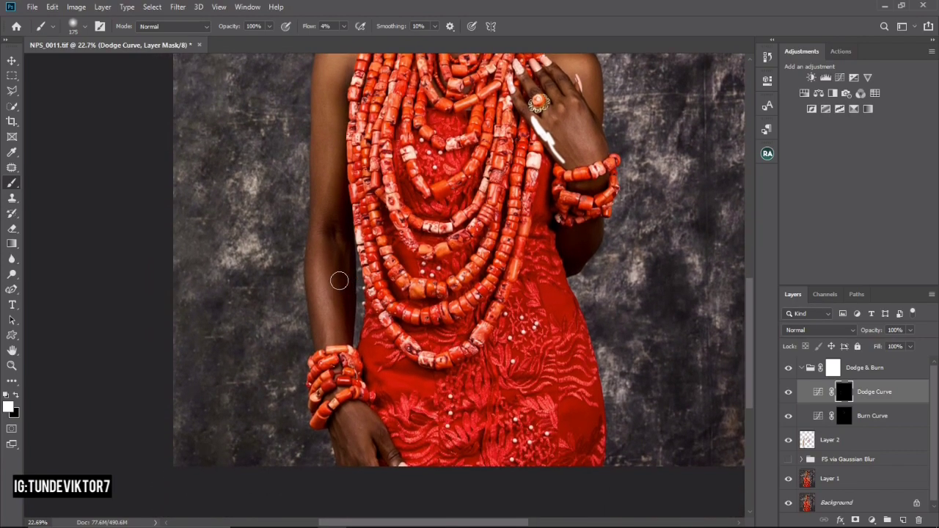
- Paint white on the Burn Curve mask over the shadow areas of the arms with a brush of about 150
left_click(846, 418)
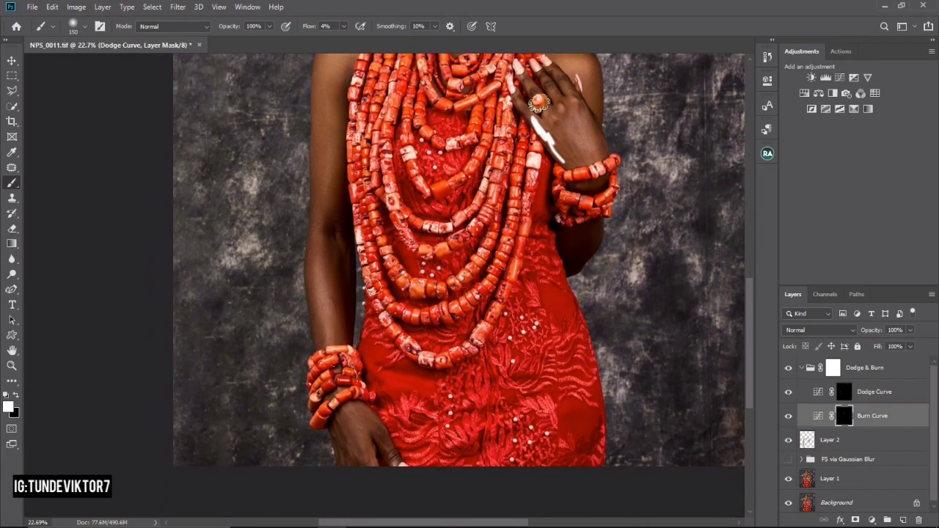
key("z")
left_click_drag(402, 240, 367, 241)
key("b")
- Show the frequency separation group again and collapse the Dodge & Burn group
left_click(791, 460)
left_click_drag(452, 203, 439, 318)
key("z")
left_click_drag(428, 163, 451, 163)
left_click(801, 368)
- Toggle the Dodge & Burn group's visibility to compare the portrait before and after
left_click(789, 368)
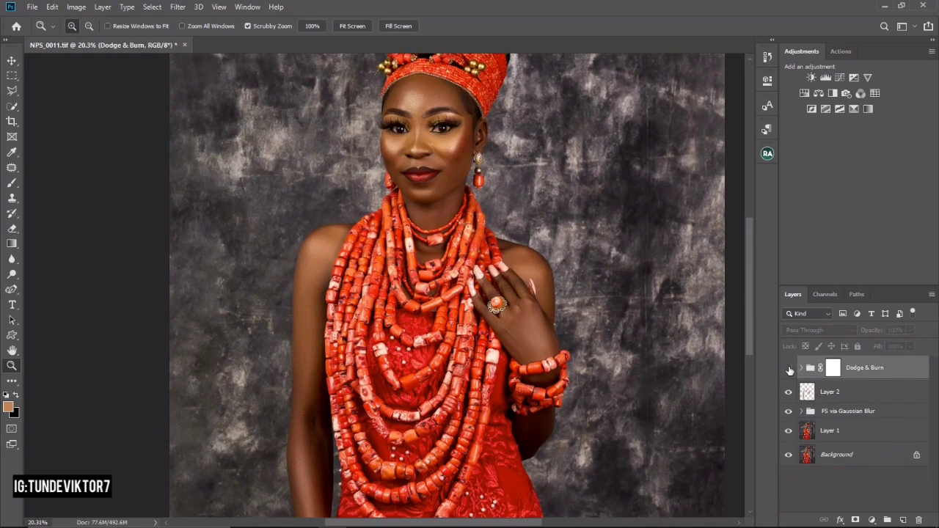
left_click(788, 369)
left_click(788, 369)
left_click(789, 369)
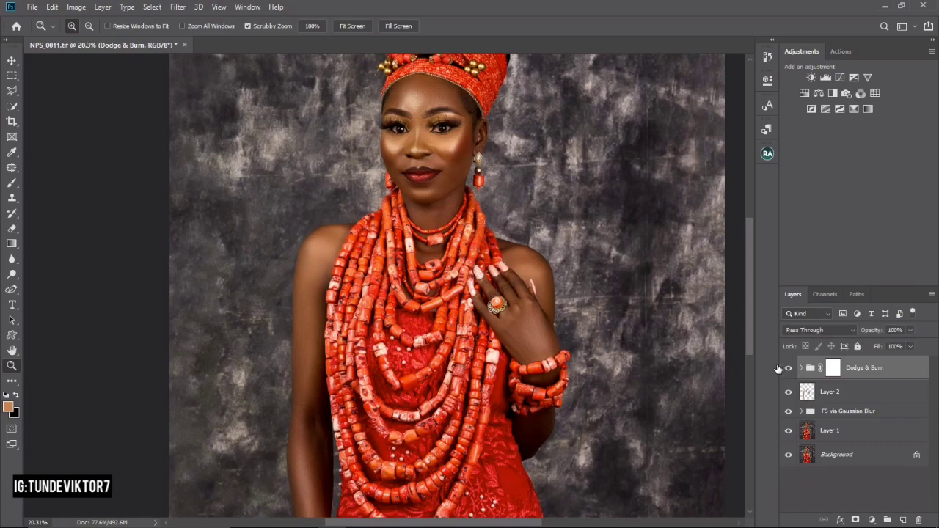
left_click_drag(441, 127, 381, 158)
left_click_drag(394, 203, 428, 224)
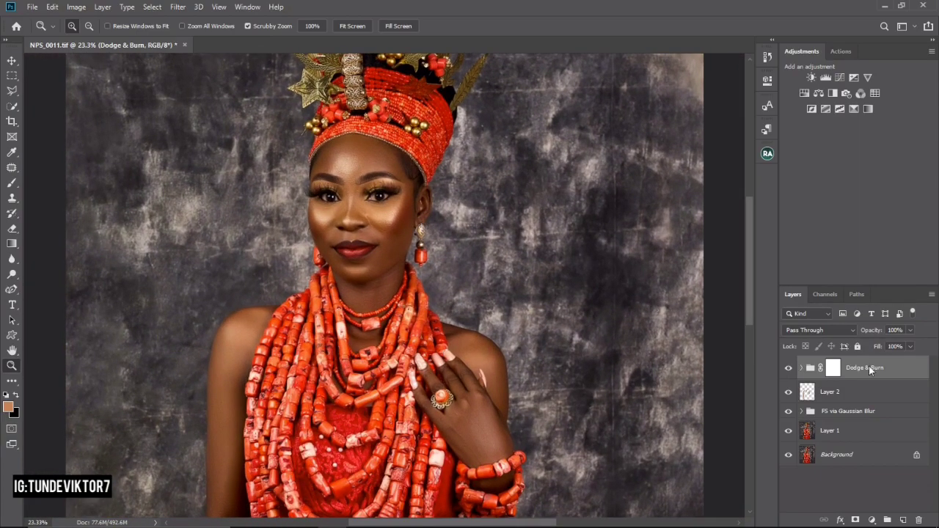
- Lower the Dodge & Burn group's opacity to 91% and check the face up close
left_click(911, 347)
left_click_drag(908, 346, 906, 346)
left_click_drag(384, 234, 422, 238)
key("ctrl+0")
left_click_drag(372, 198, 429, 202)
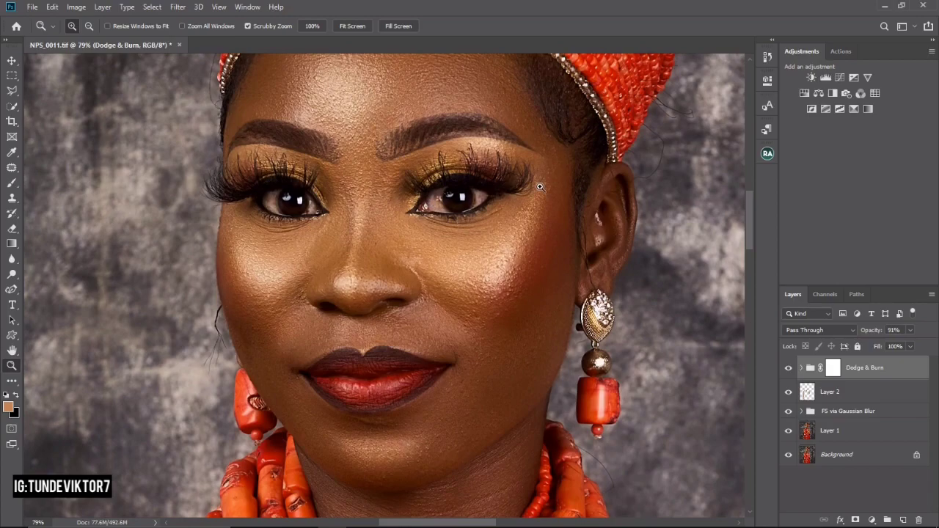
- Run the eyes and teeth whitening action and set the Brush to size 20 with 100% flow
left_click(843, 51)
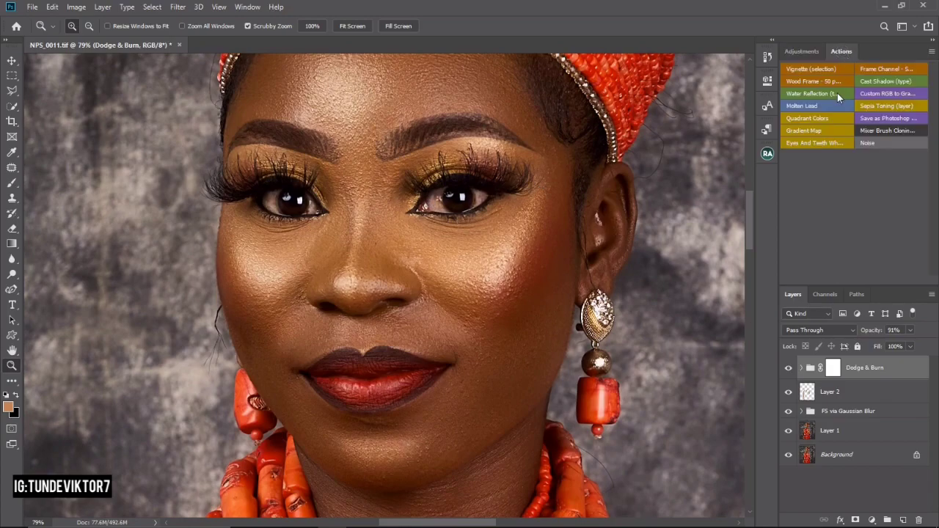
left_click(815, 143)
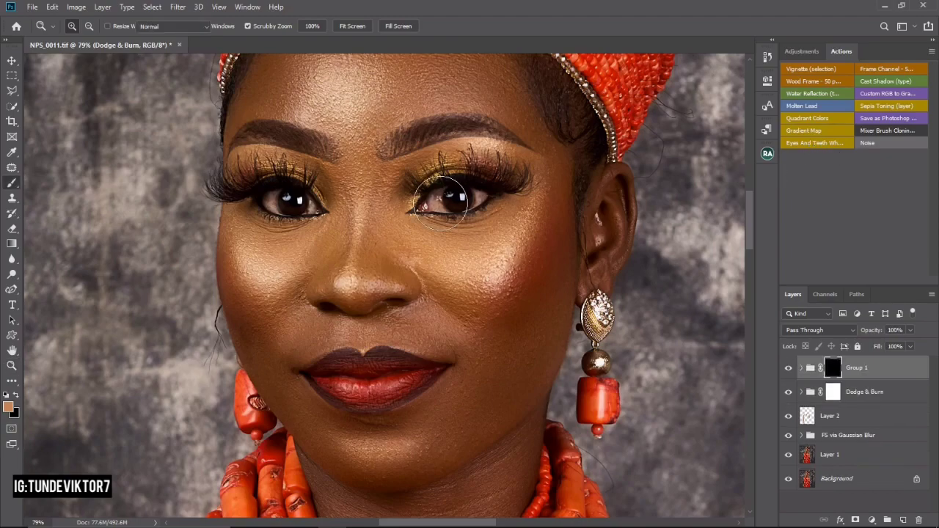
key("bracketleft")
key("bracketleft")
key("bracketleft")
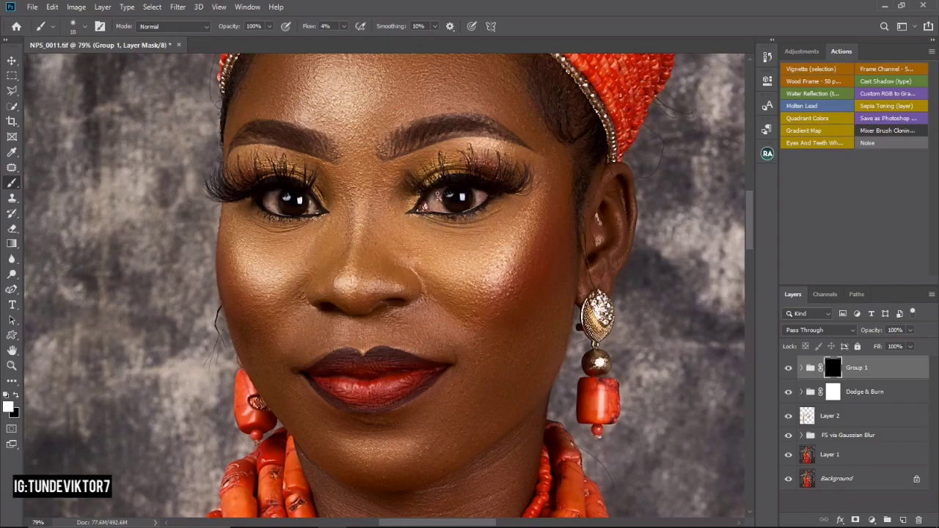
key("bracketright")
left_click(342, 25)
left_click_drag(342, 40, 417, 45)
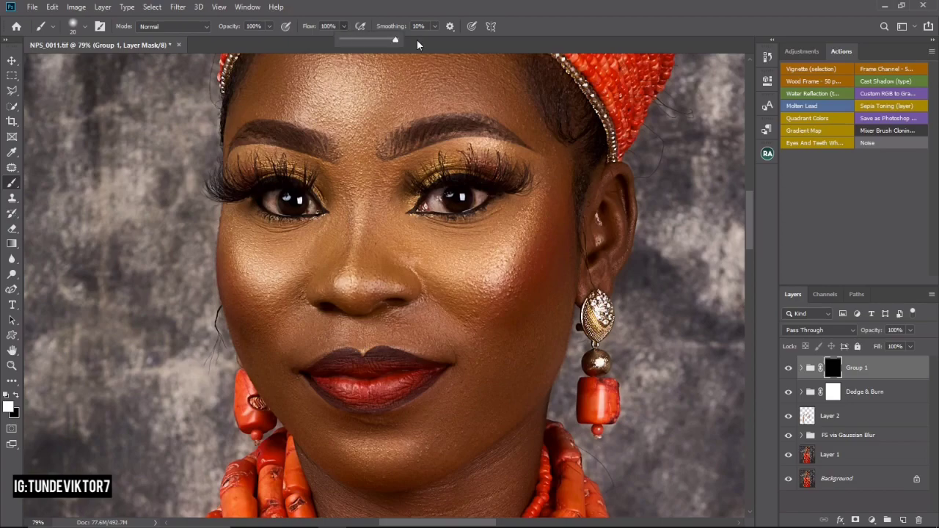
- Paint white on the Group 1 mask over the whites of both eyes with a small brush
left_click(439, 211)
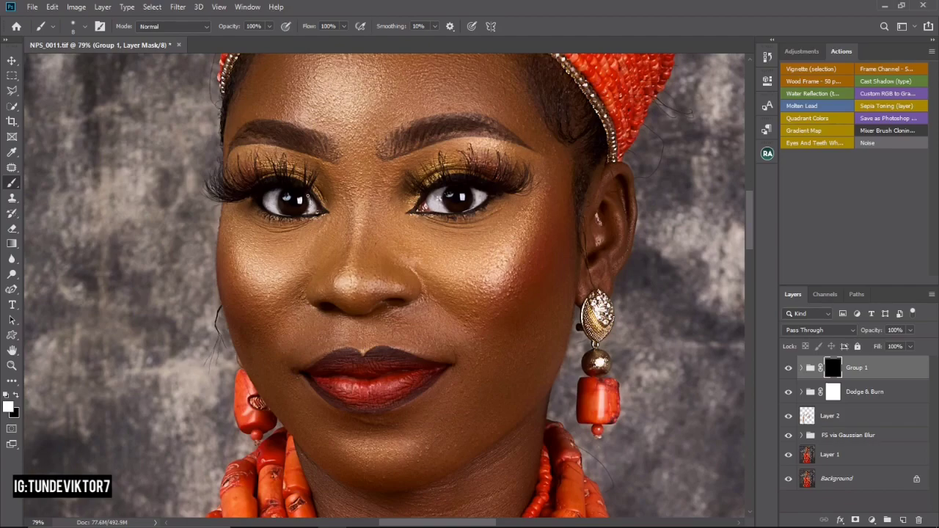
key("ctrl+space")
left_click_drag(486, 216, 292, 121)
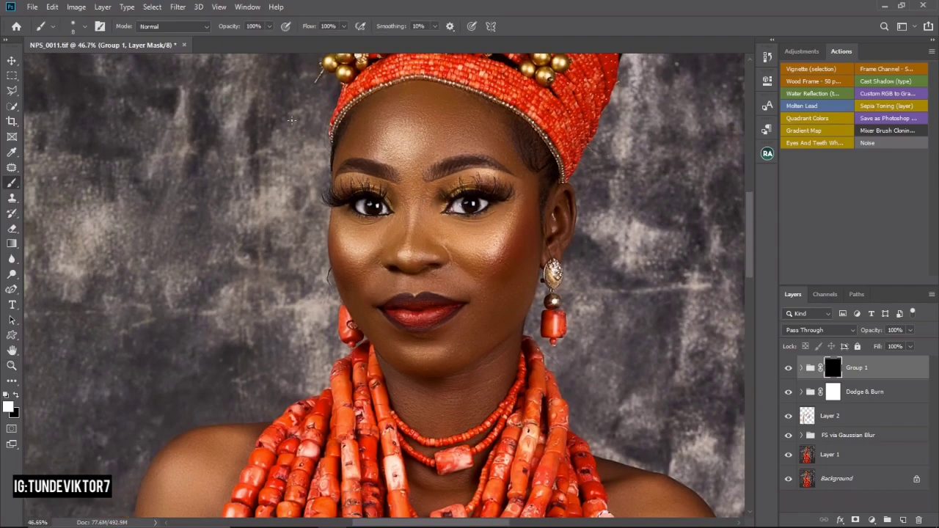
- Apply a Gaussian Blur with a 2-pixel radius to the Group 1 mask
left_click(178, 7)
mouse_move(241, 141)
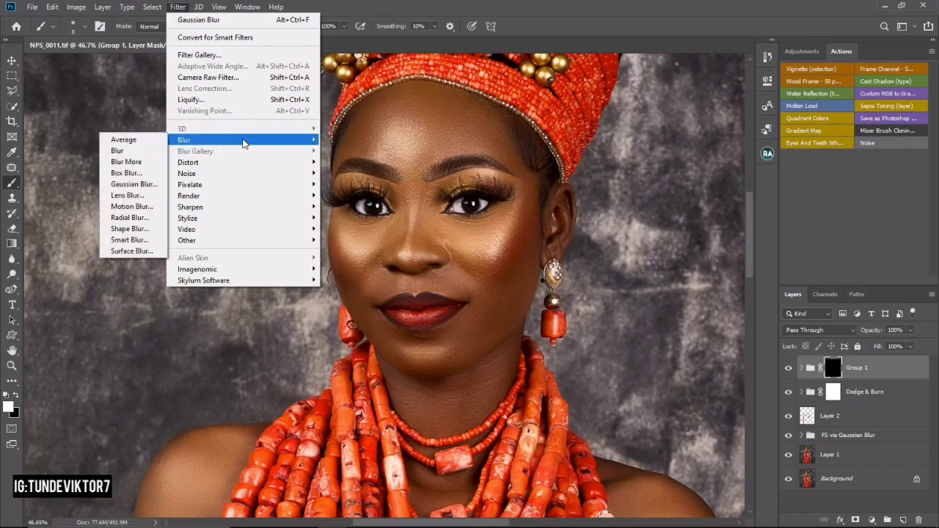
left_click(136, 184)
type("2")
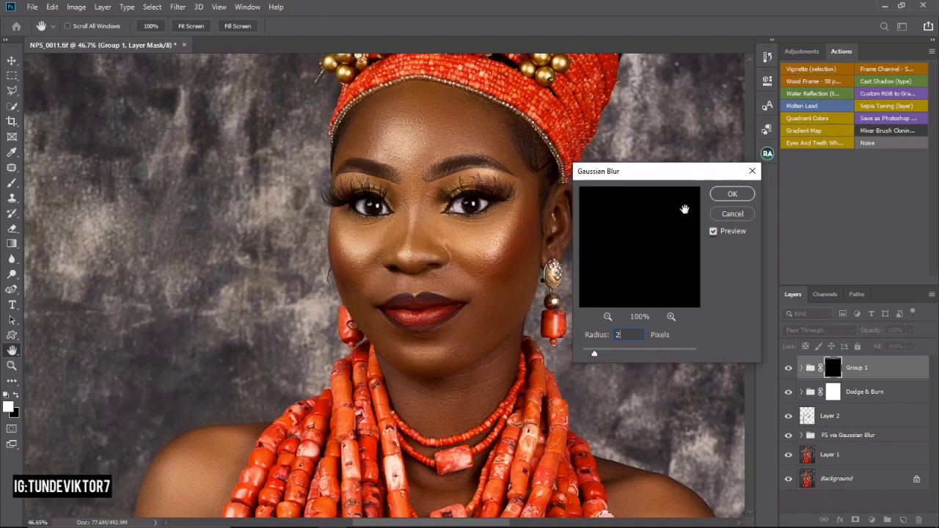
left_click(733, 196)
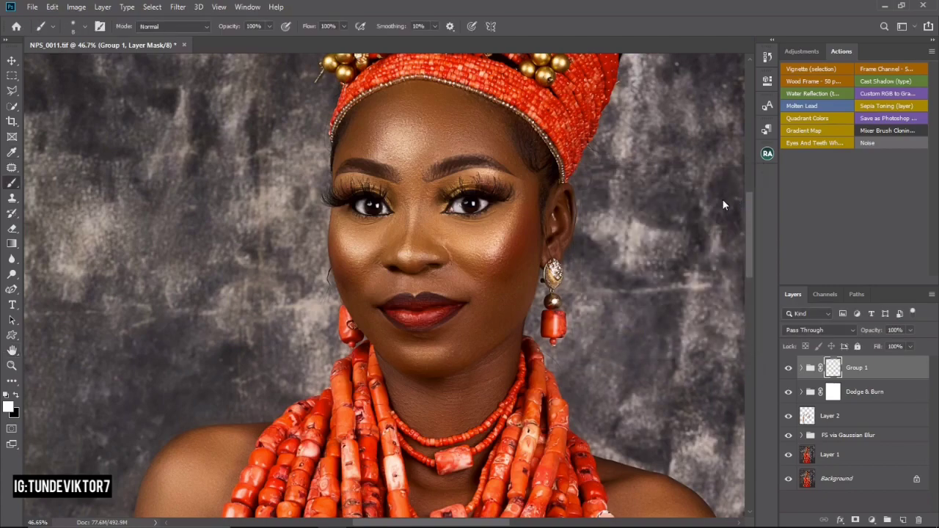
- Lower the opacity of Group 1 to 65%
key("z")
left_click_drag(502, 262, 447, 264)
left_click(910, 332)
key("z")
mouse_move(448, 229)
left_mouse_down()
mouse_move(527, 241)
mouse_move(434, 242)
mouse_move(514, 270)
left_mouse_up()
key("z")
key("b")
- Toggle Group 1's visibility to compare the eye whitening, and examine the face and the full portrait
left_click(789, 368)
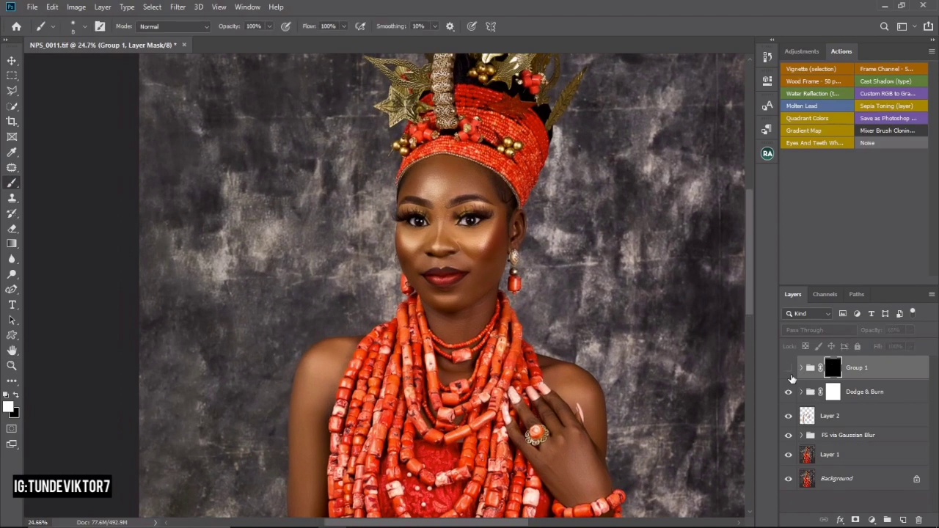
left_click(789, 368)
key("z")
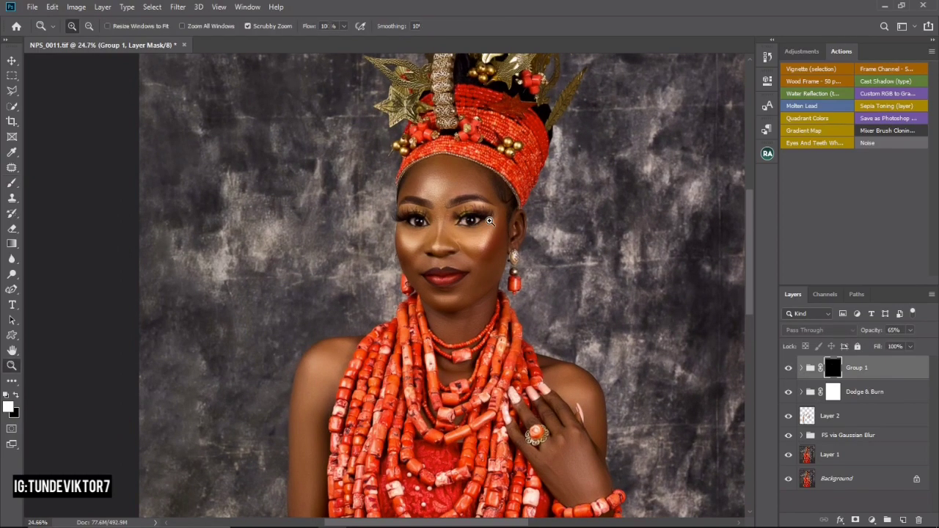
scroll(458, 216, "down", 2)
left_click_drag(459, 215, 483, 223)
scroll(483, 222, "down", 1)
scroll(403, 204, "up", 3)
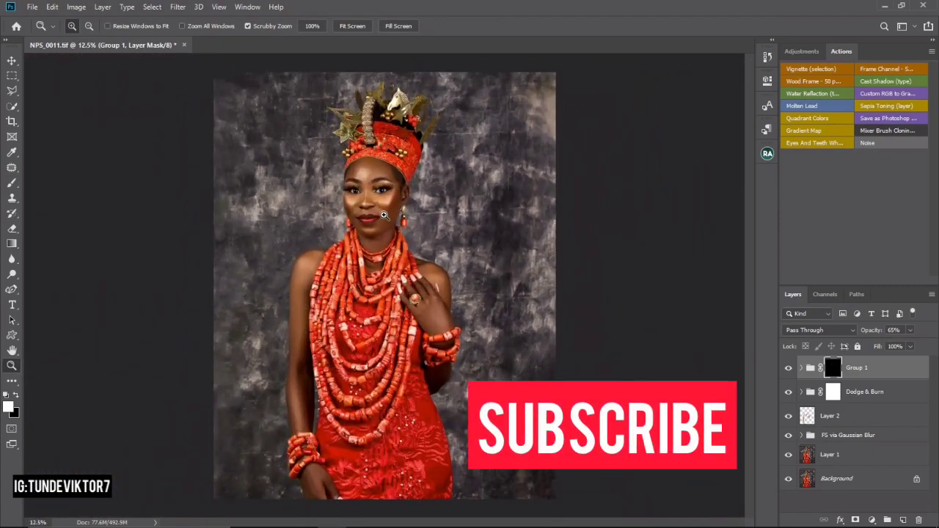
scroll(403, 204, "down", 1)
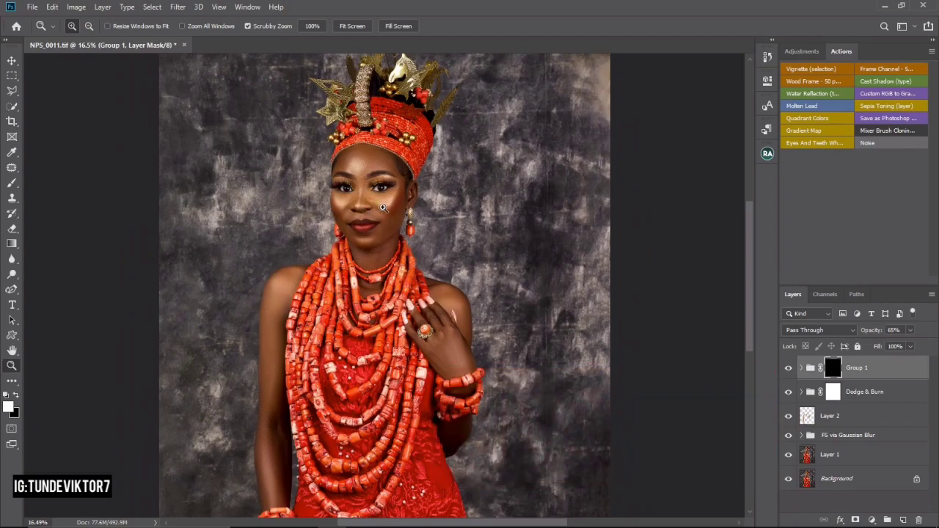
scroll(390, 204, "up", 3)
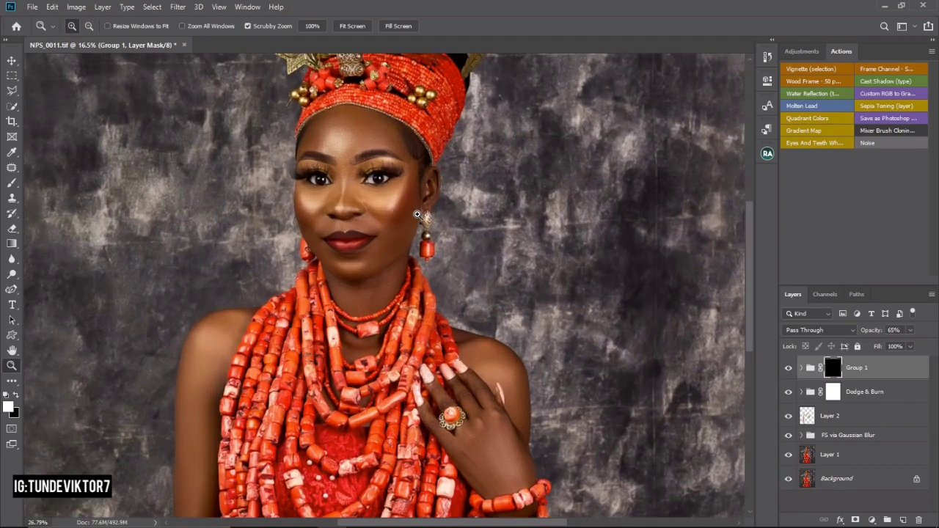
left_click_drag(374, 196, 429, 216)
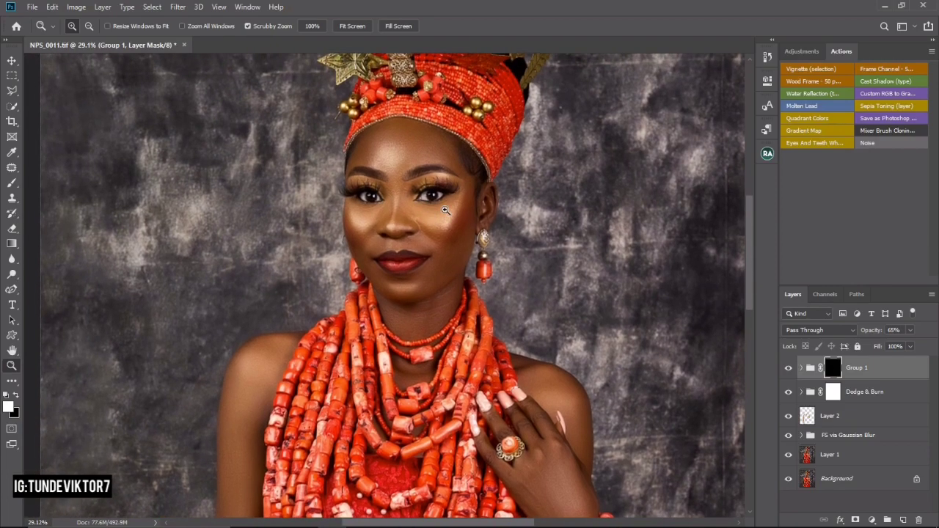
scroll(446, 210, "down", 3)
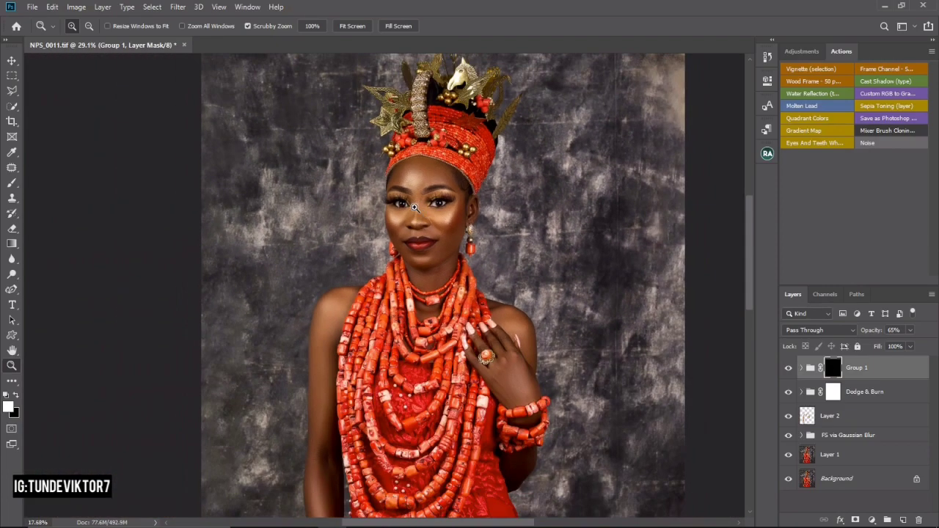
- Load the Blue channel's highlights as a selection and return to the layer stack
left_click(829, 294)
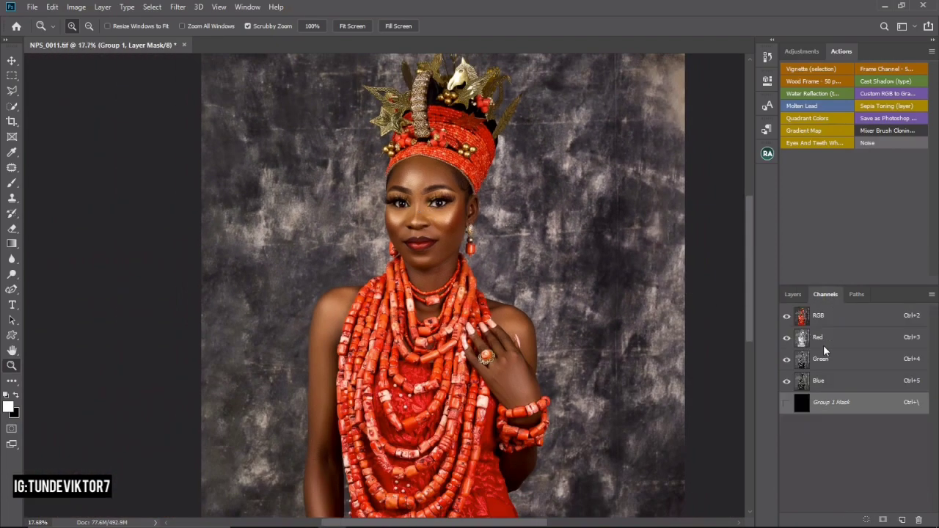
left_click(805, 383, "ctrl")
left_click(804, 383, "ctrl")
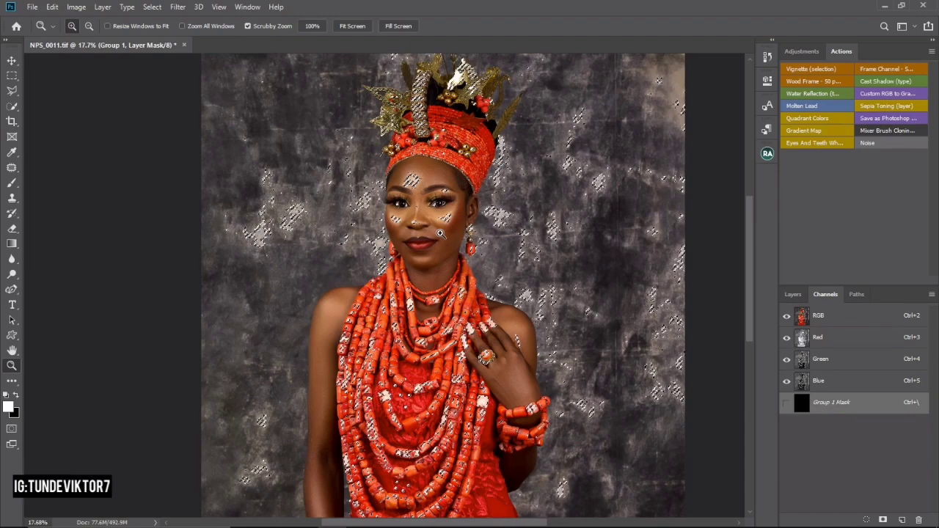
left_click_drag(448, 216, 398, 212)
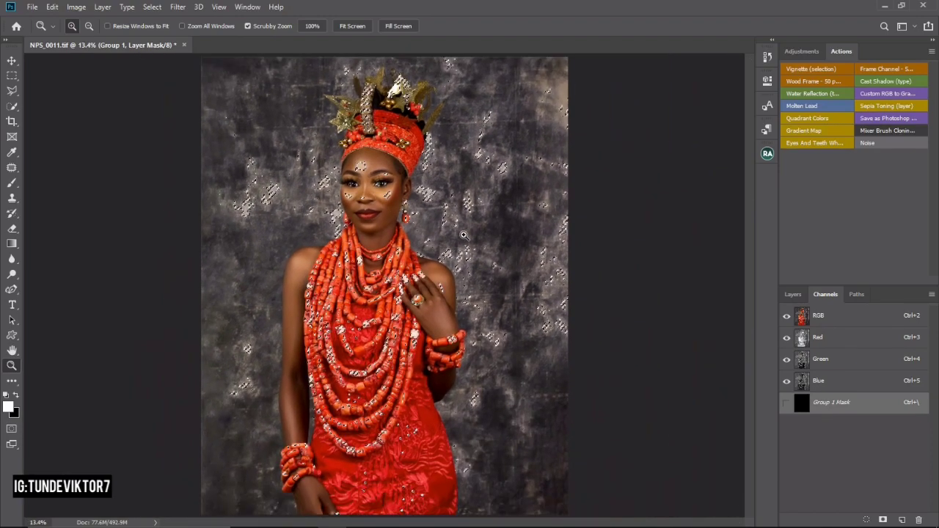
left_click(796, 296)
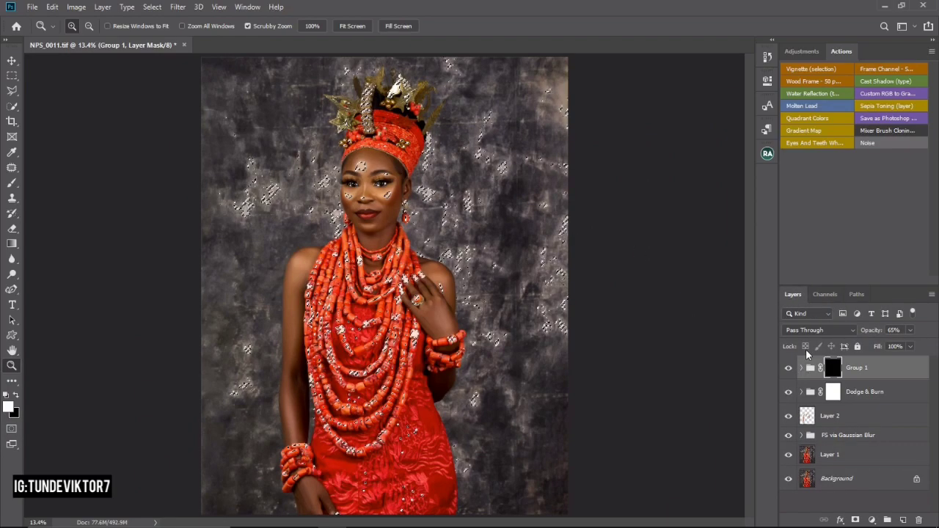
- Add a Levels adjustment layer masked by the selection and set its white input level to 246
left_click(801, 51)
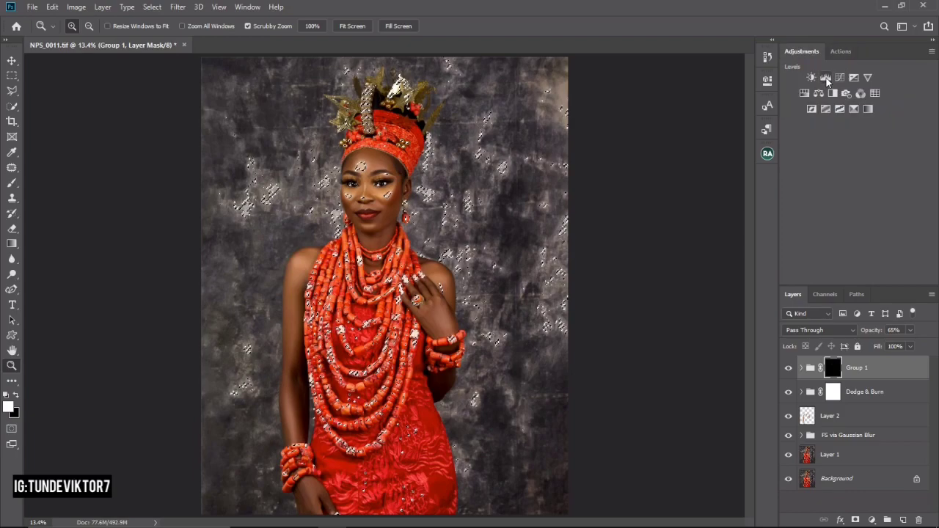
left_click(825, 77)
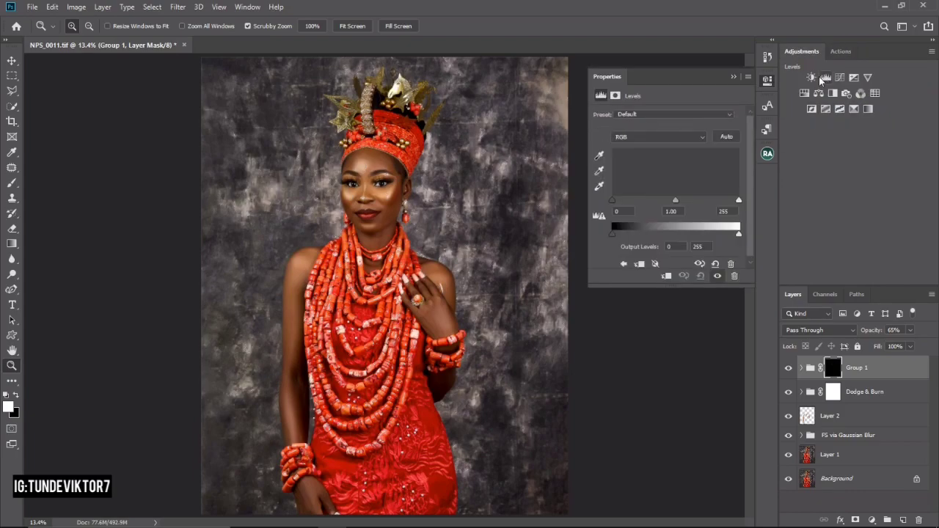
left_click_drag(739, 201, 739, 203)
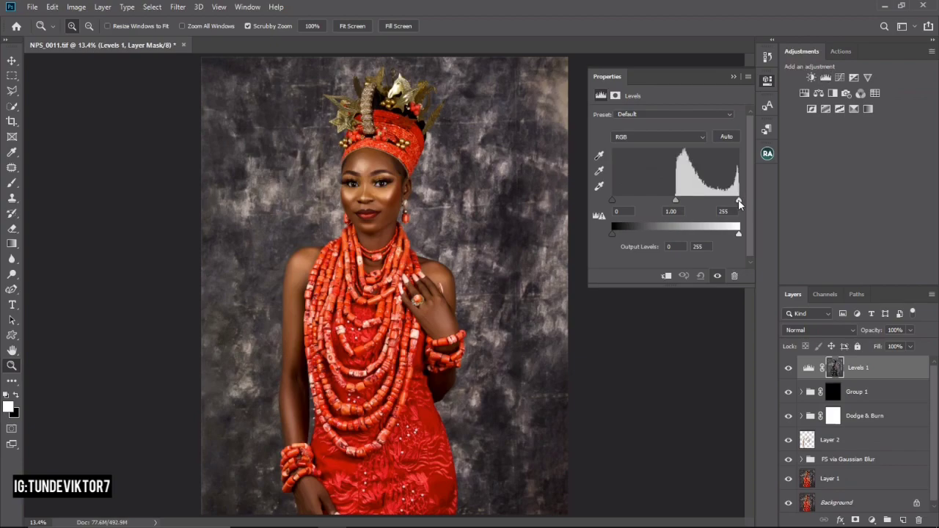
key("alt")
mouse_move(738, 200)
left_mouse_down()
mouse_move(673, 192)
mouse_move(732, 202)
left_mouse_up()
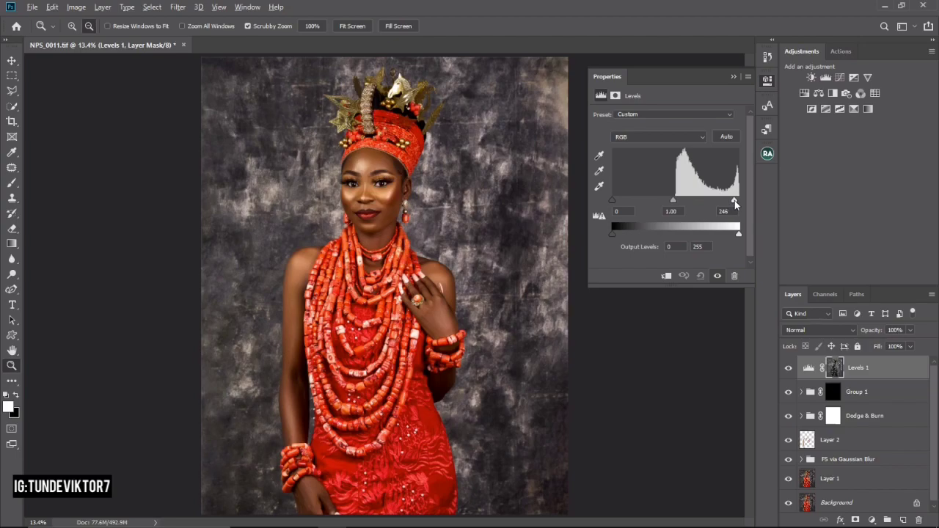
left_click(733, 76)
- Toggle the Levels 1 layer's visibility to compare the highlights on the face and across the full portrait
left_click_drag(396, 185, 479, 219)
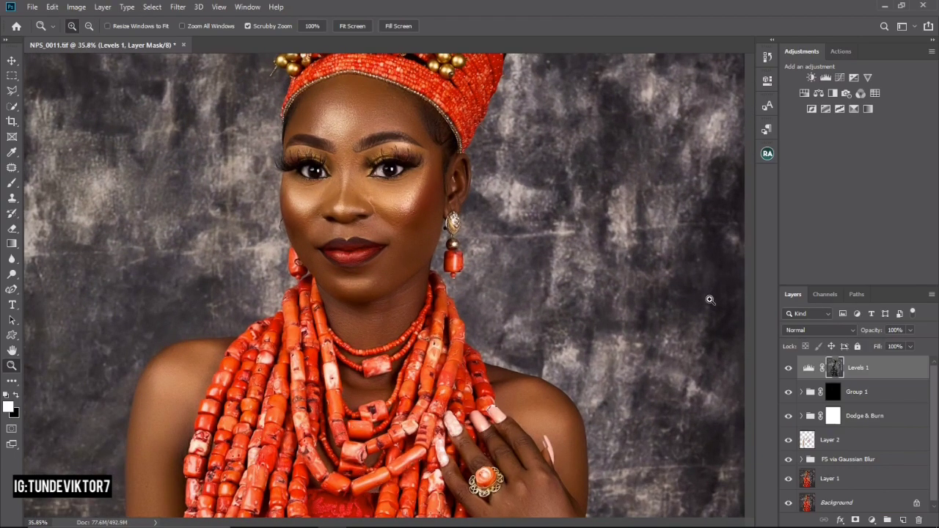
left_click(789, 369)
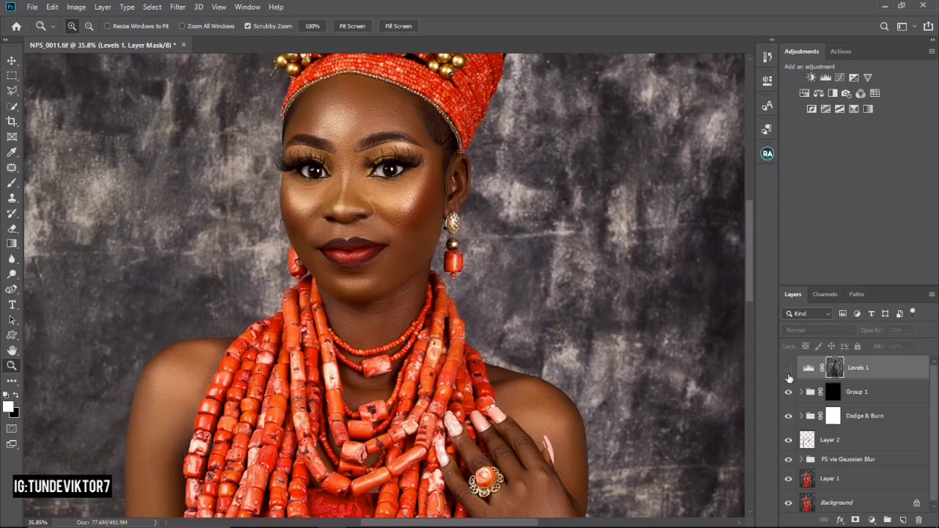
left_click(789, 368)
left_click_drag(517, 276, 462, 253)
left_click_drag(376, 202, 426, 261)
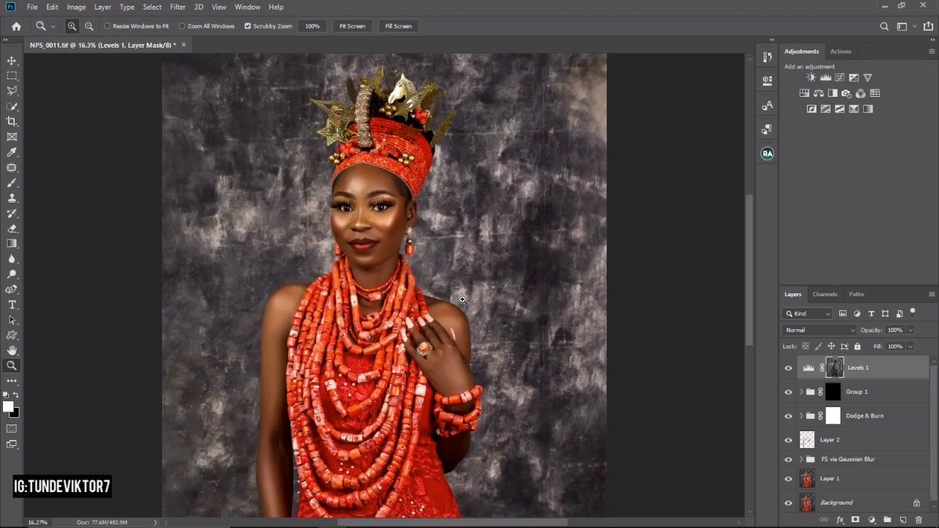
left_click_drag(477, 278, 449, 281)
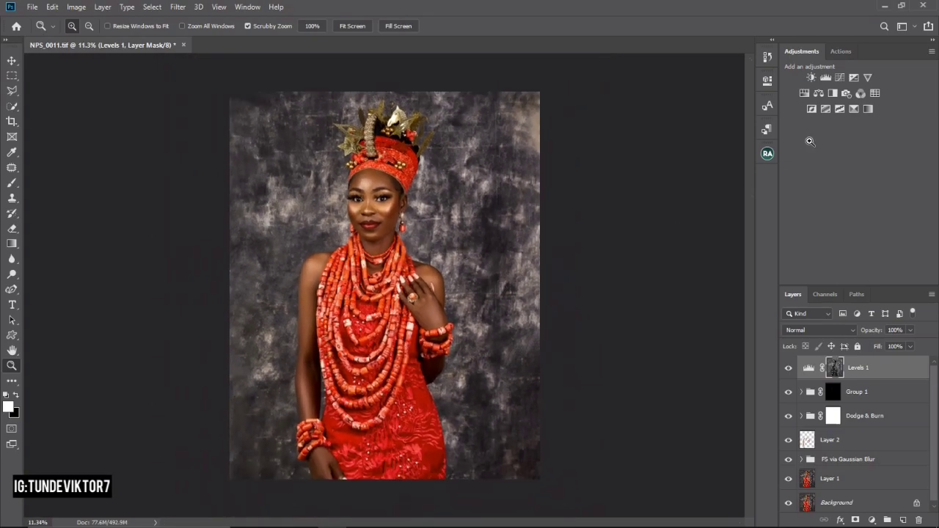
- Add a second Levels adjustment layer on top, setting its input black level to 5 and white level to 247
left_click(826, 78)
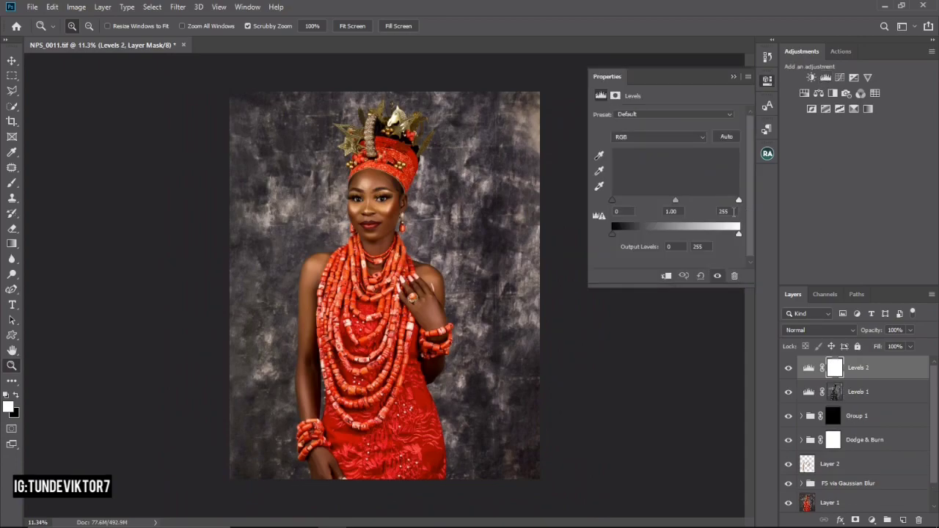
key("alt")
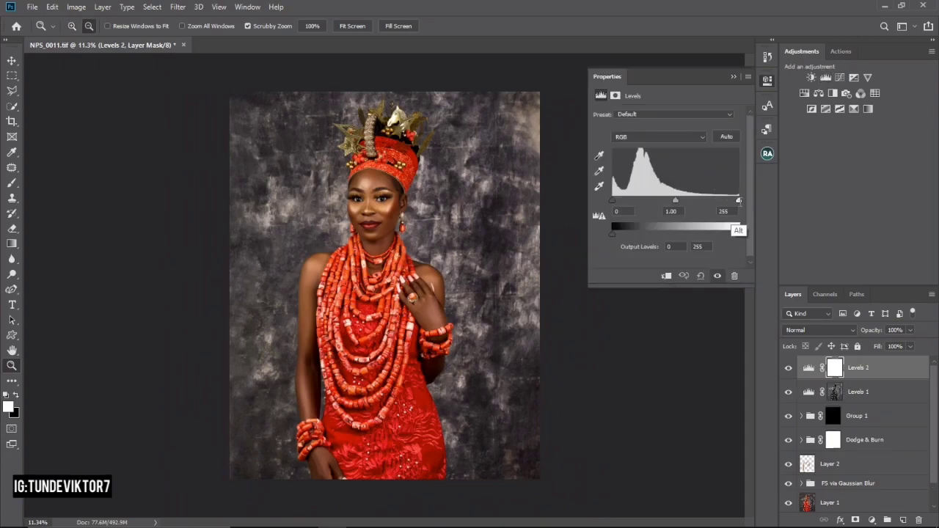
mouse_move(738, 199)
left_mouse_down()
mouse_move(681, 199)
mouse_move(735, 202)
left_mouse_up()
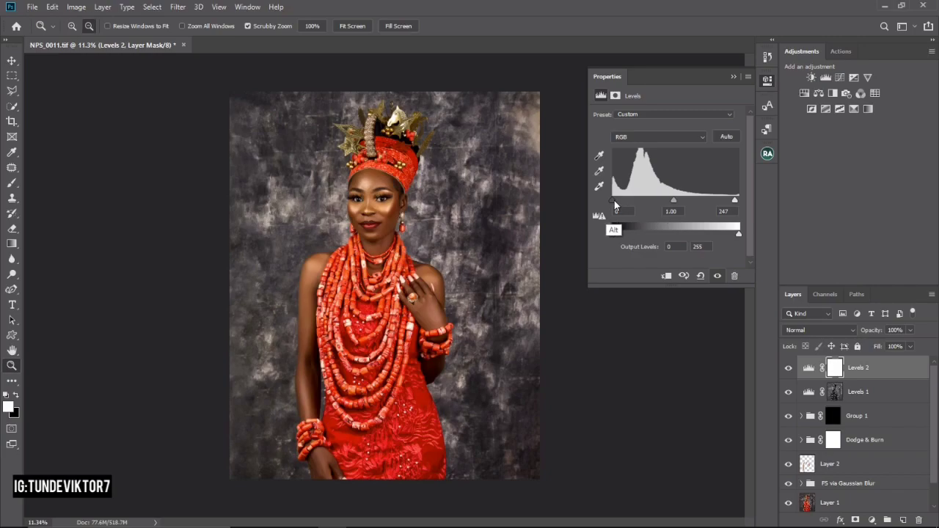
left_click_drag(615, 204, 615, 204)
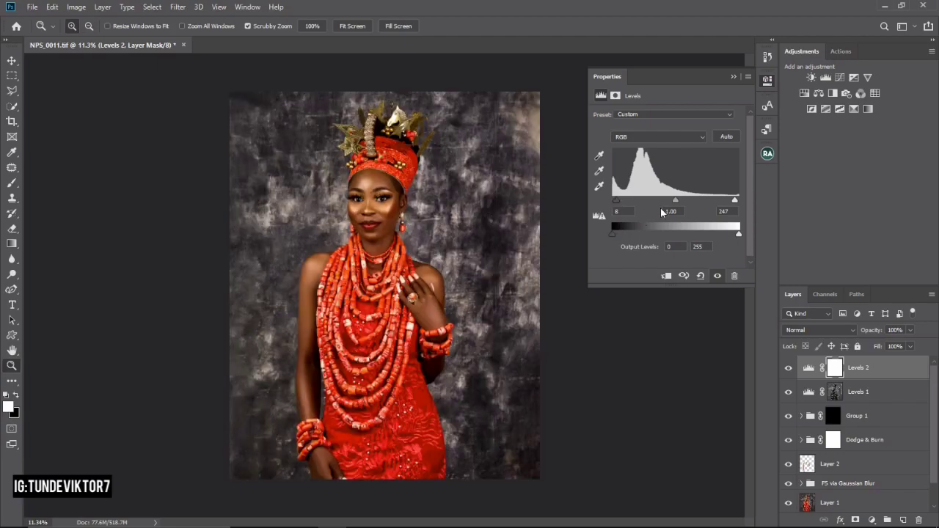
key("alt")
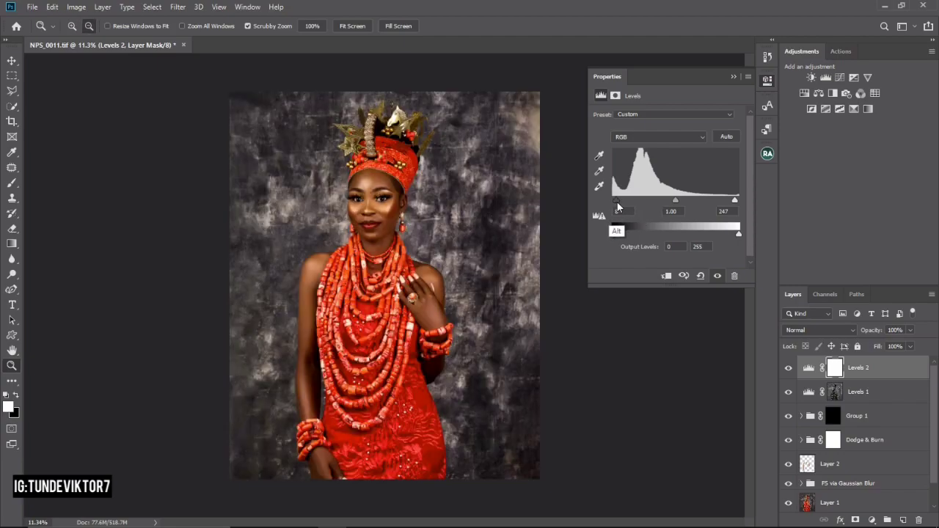
left_click_drag(617, 206, 618, 205)
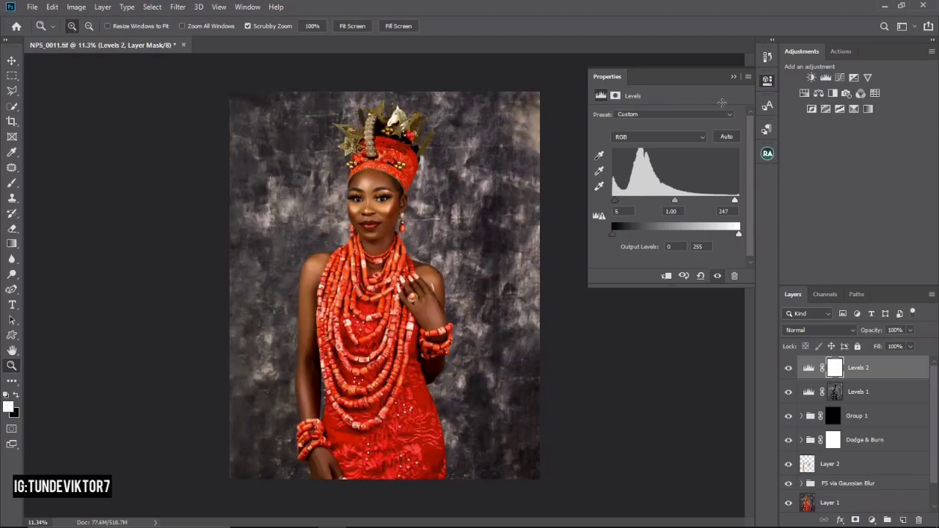
left_click(733, 77)
- Toggle the Levels 2 layer's visibility to compare the contrast, examining the full portrait and the face up close
left_click(790, 370)
left_click(791, 371)
left_click_drag(383, 200, 421, 219)
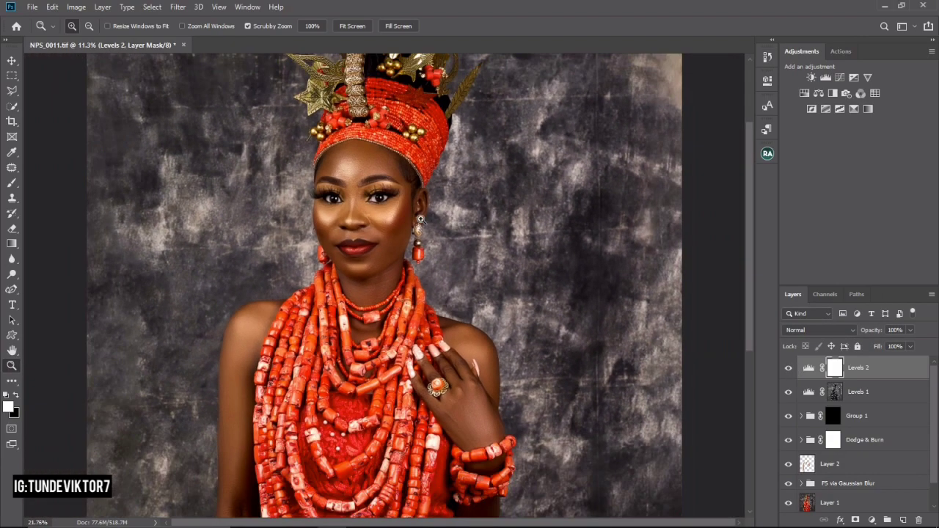
left_click(420, 219)
left_click(790, 370)
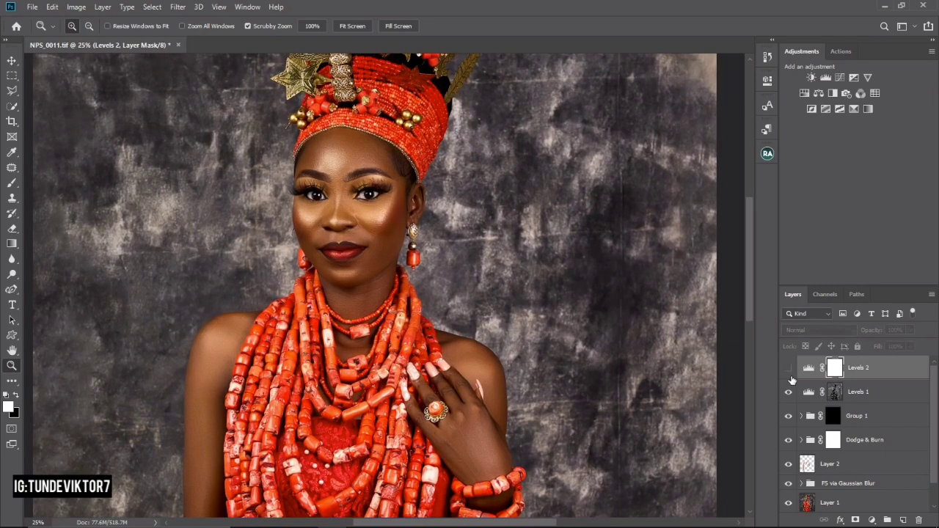
left_click(789, 374)
left_click_drag(464, 251, 429, 252)
left_click_drag(397, 223, 468, 213)
left_click_drag(480, 250, 418, 259)
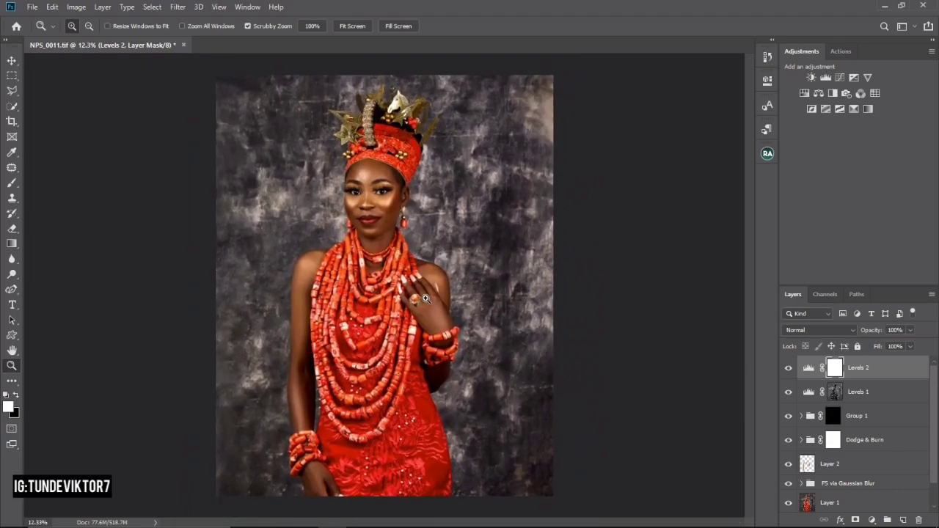
- Group all layers from Levels 2 down to Layer 2, leaving the FS via Gaussian Blur group outside
left_click_drag(436, 304, 424, 295)
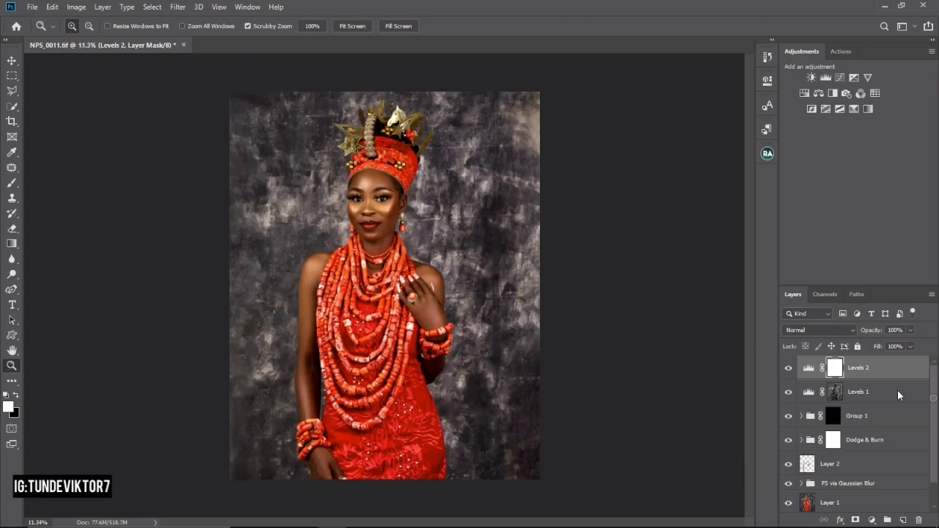
left_click(872, 474, "shift")
key("ctrl+g")
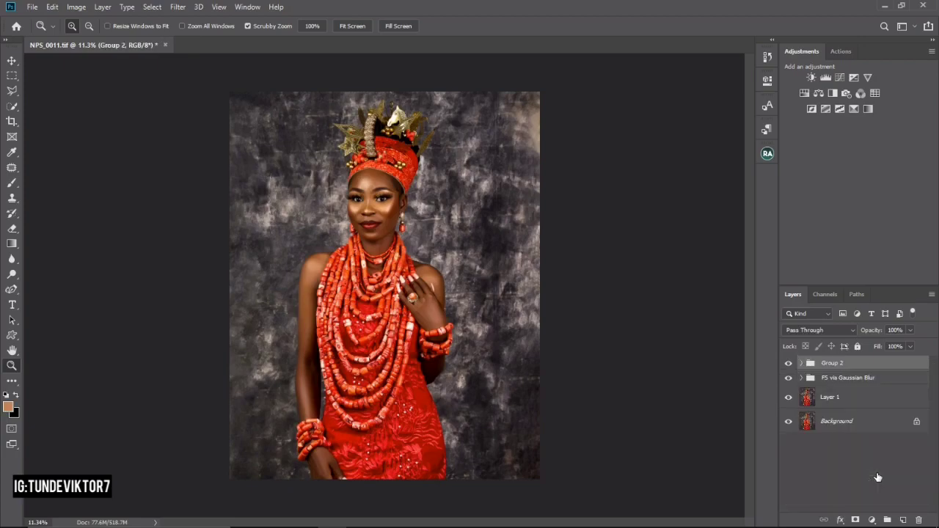
- Toggle between the Background alone and all layers to compare the original and retouched portrait around the face
left_click(790, 424, "alt")
left_click_drag(379, 200, 421, 221)
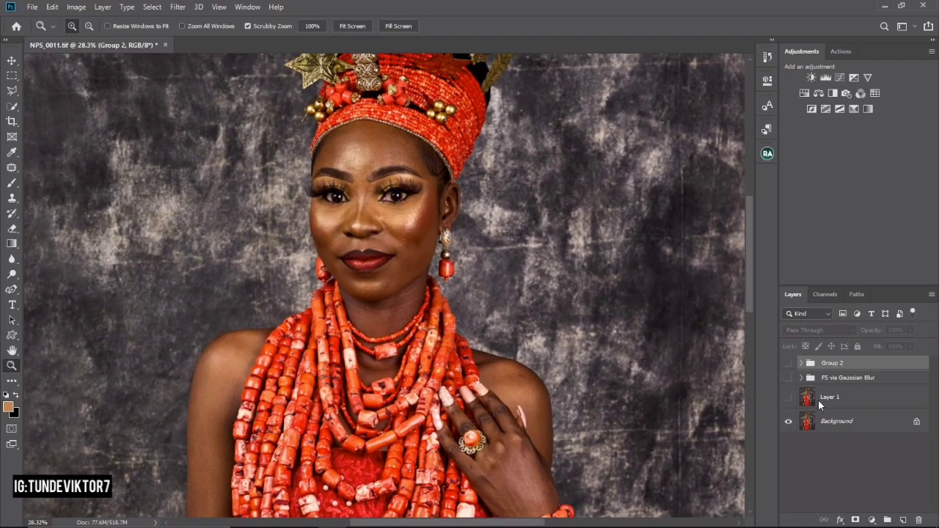
left_click(789, 423, "alt")
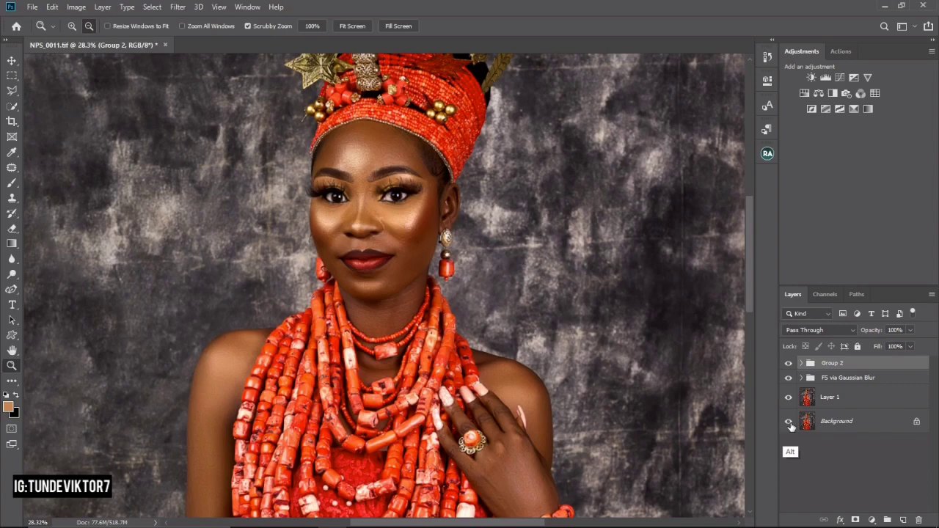
left_click(789, 423, "alt")
left_click(789, 423, "alt")
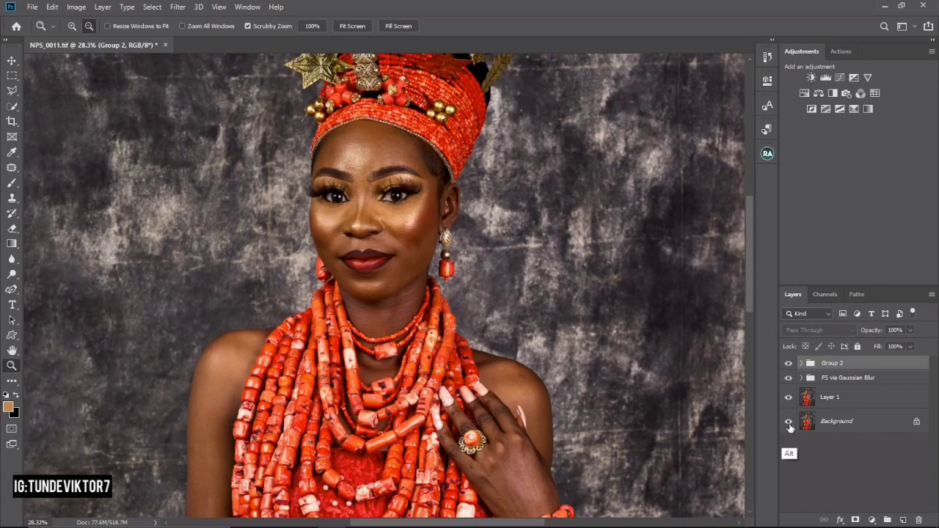
left_click_drag(421, 215, 410, 214)
left_click(409, 214)
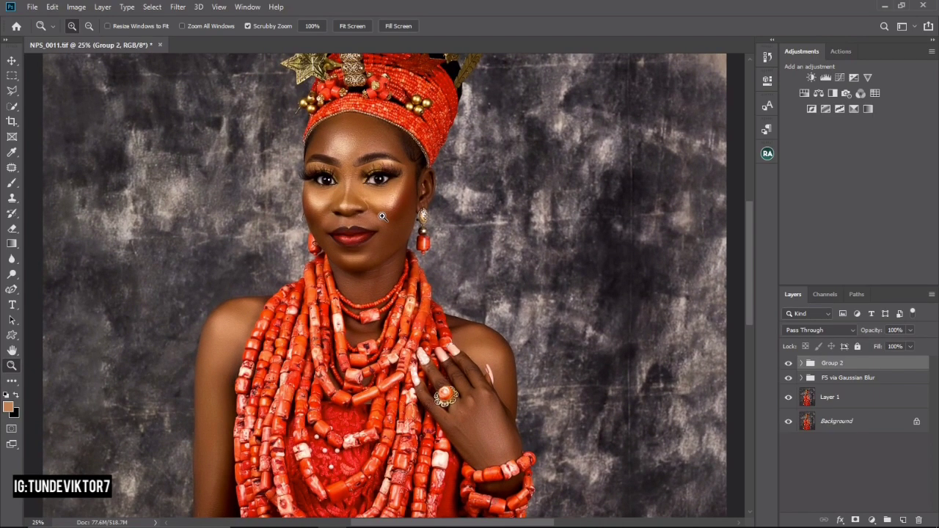